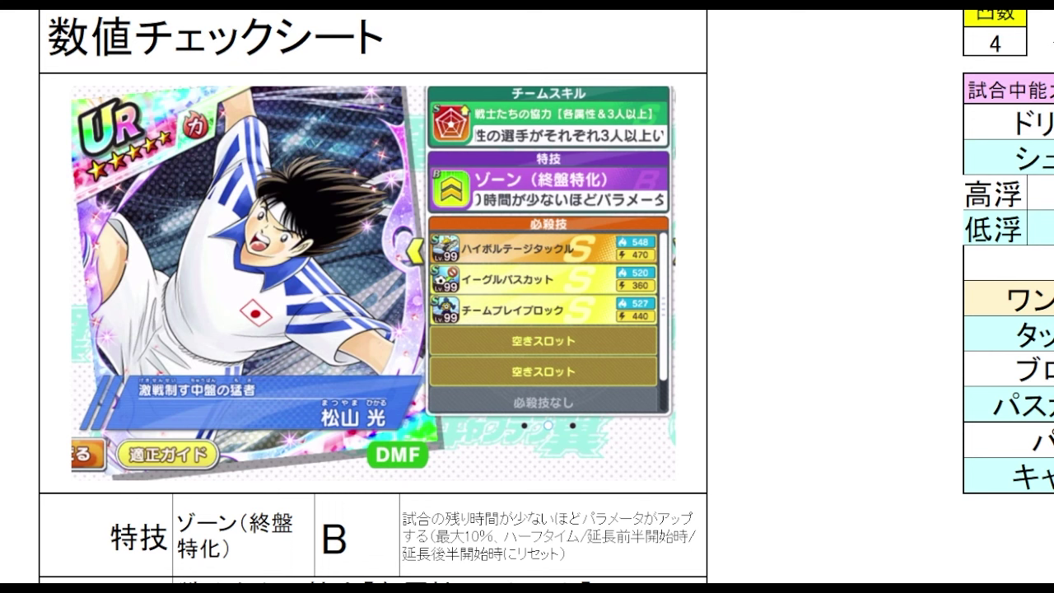
{"action": "left_click", "coordinate": [803, 247]}
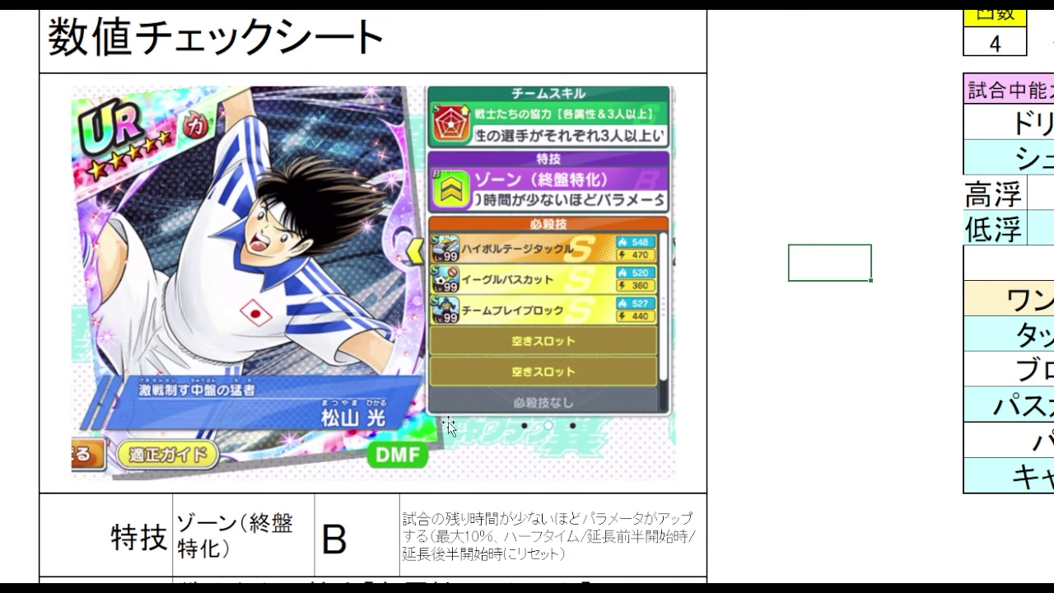
{"action": "left_click", "coordinate": [823, 289]}
{"action": "left_click", "coordinate": [823, 270]}
{"action": "left_click", "coordinate": [831, 310]}
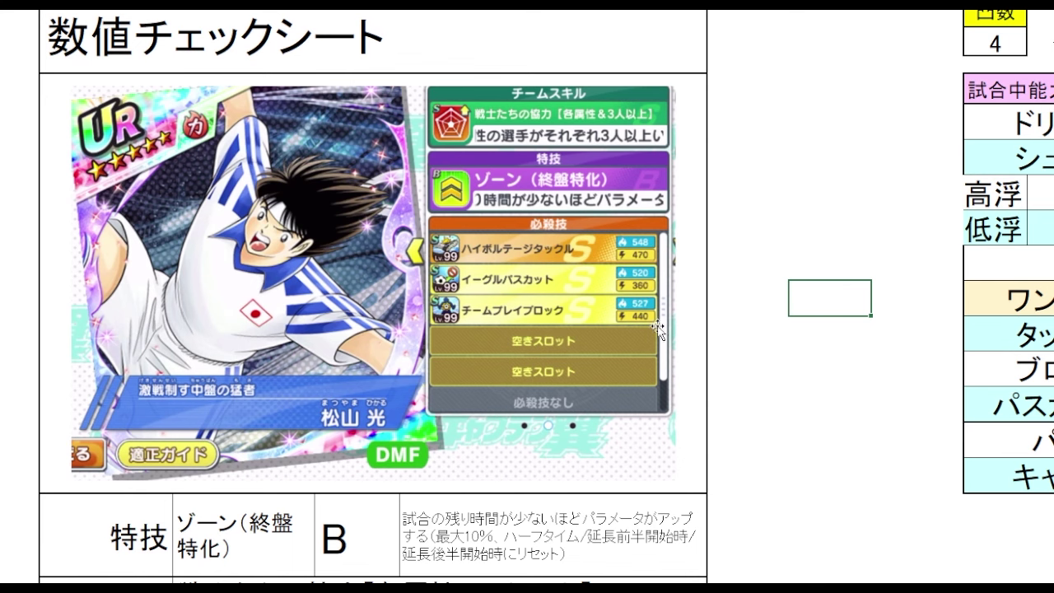
{"action": "left_click", "coordinate": [803, 352]}
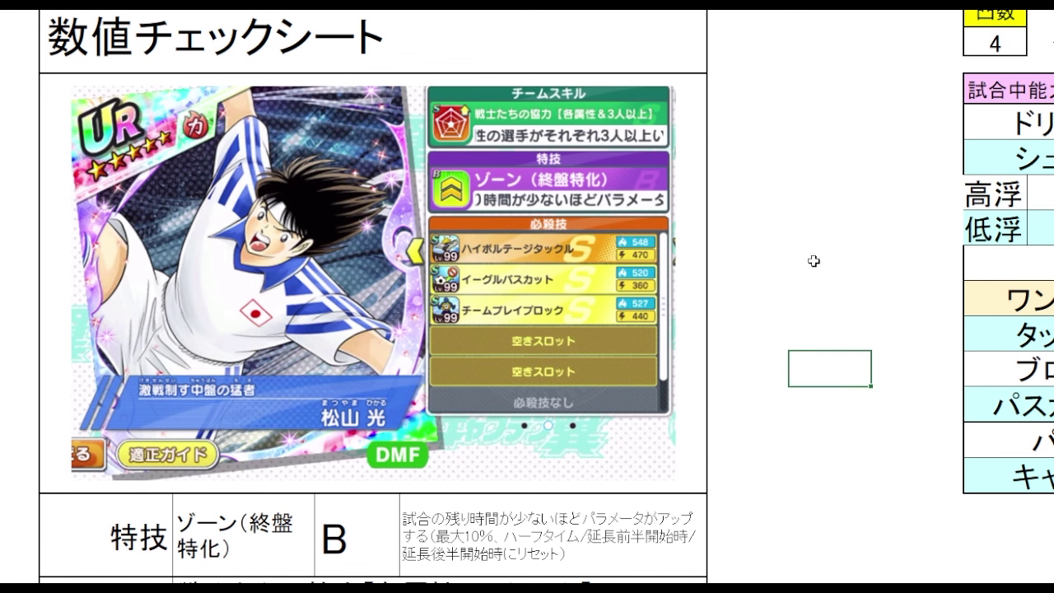
Review the special skill, team skill and potential skill rows below the player card
{"action": "scroll", "coordinate": [813, 260], "scroll_direction": "down", "scroll_amount": 2}
{"action": "left_click", "coordinate": [803, 345]}
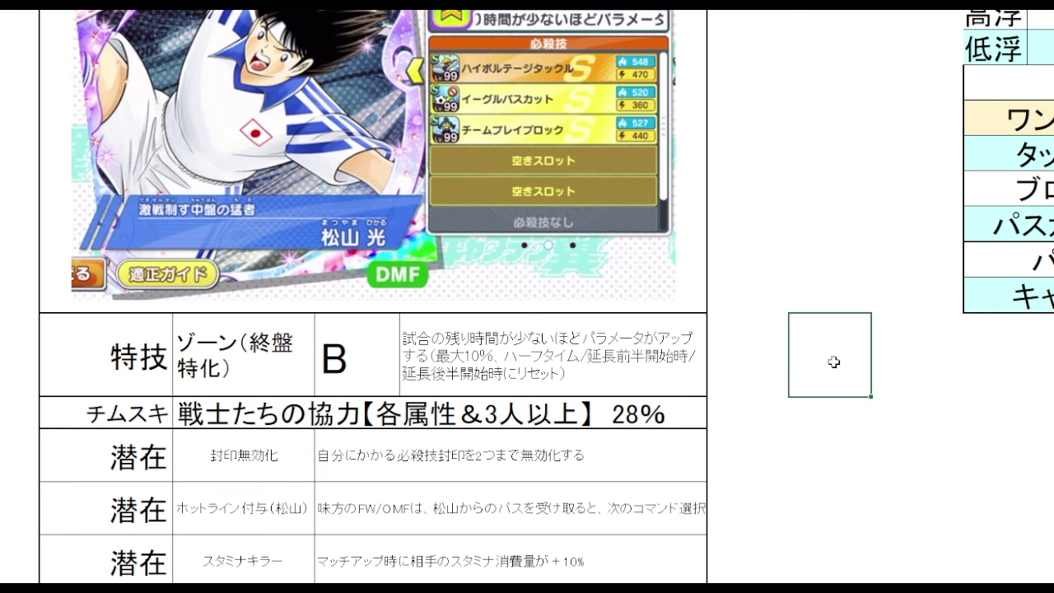
{"action": "left_click", "coordinate": [781, 413]}
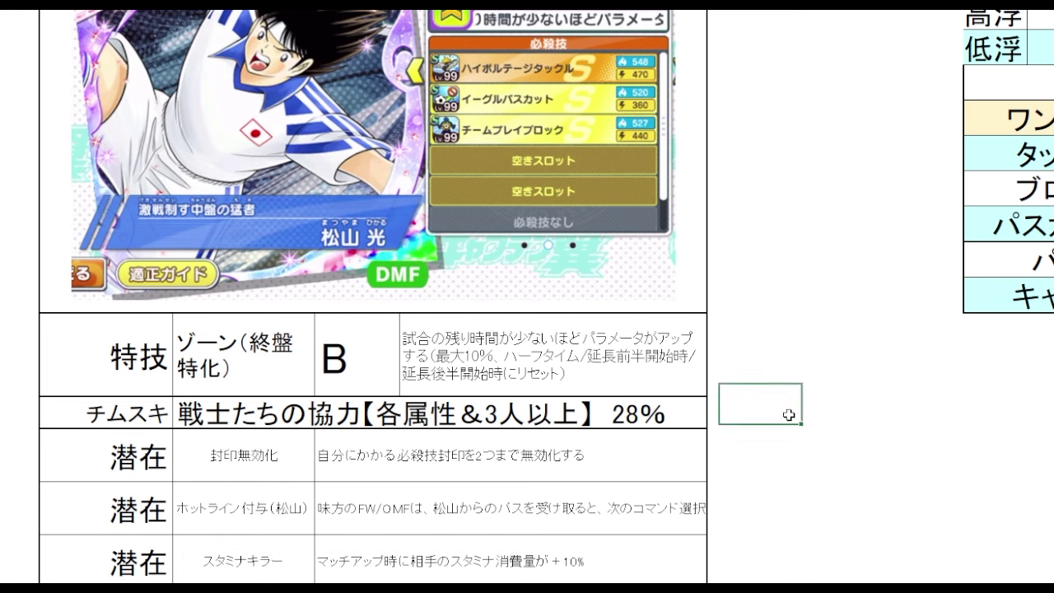
{"action": "scroll", "coordinate": [796, 323], "scroll_direction": "down", "scroll_amount": 1}
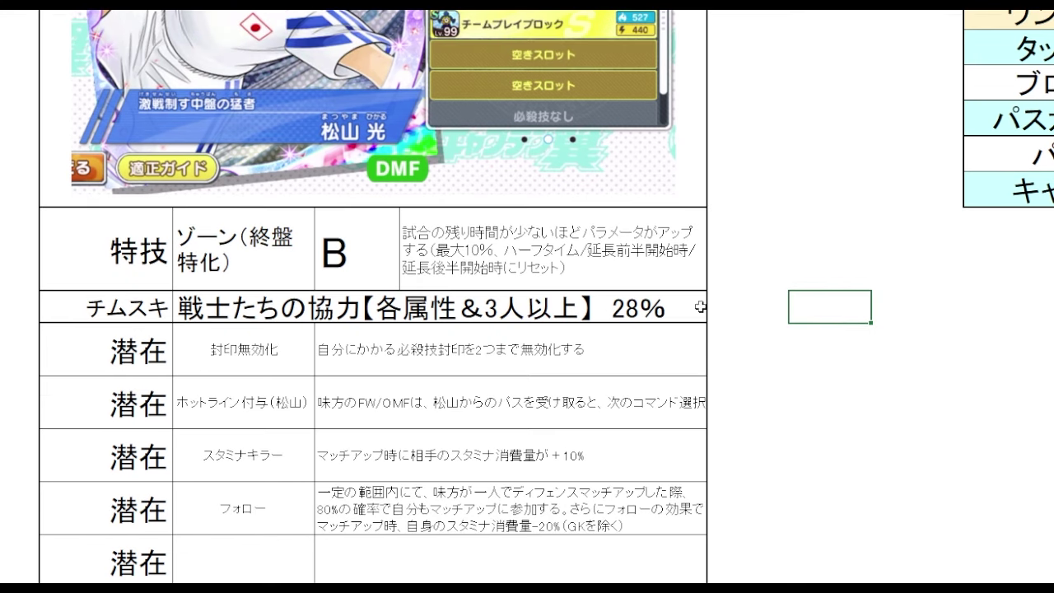
{"action": "left_click", "coordinate": [793, 341]}
{"action": "scroll", "coordinate": [820, 263], "scroll_direction": "down", "scroll_amount": 1}
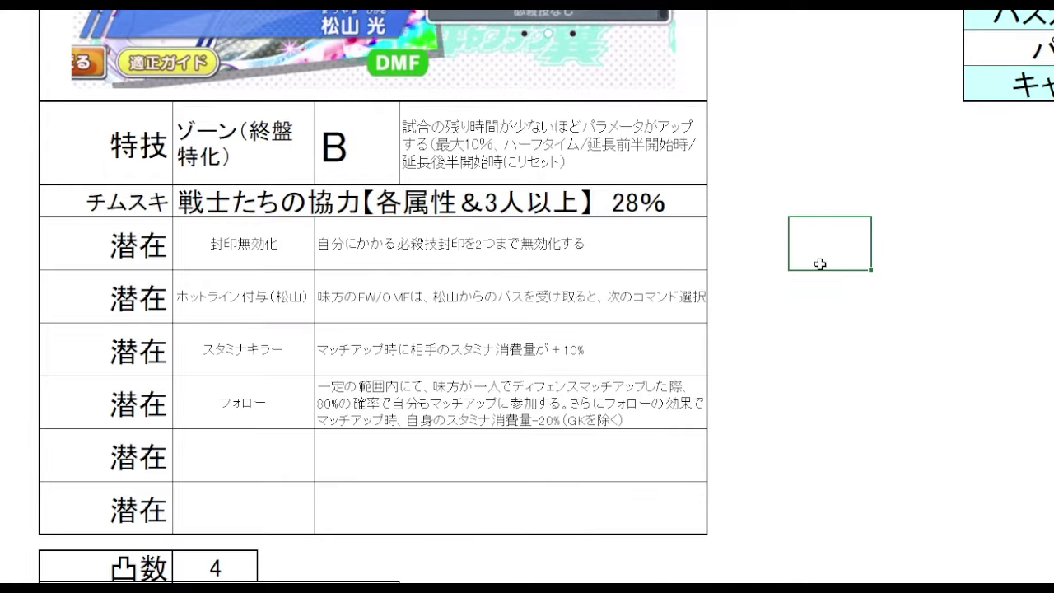
Wrap the ホットライン付与 potential skill description within its cell
{"action": "left_click", "coordinate": [622, 262]}
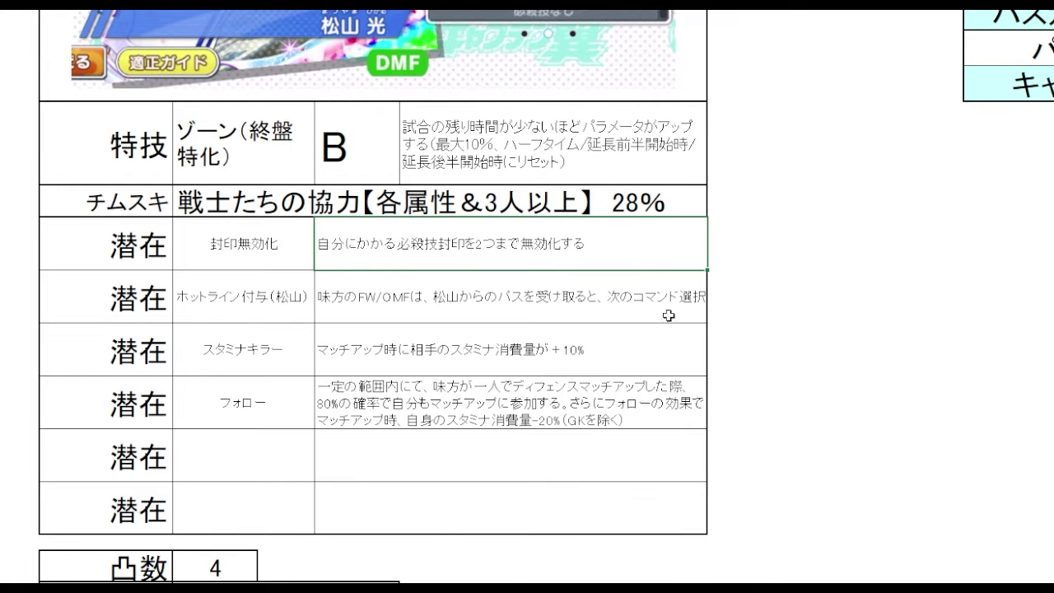
{"action": "left_click", "coordinate": [637, 312]}
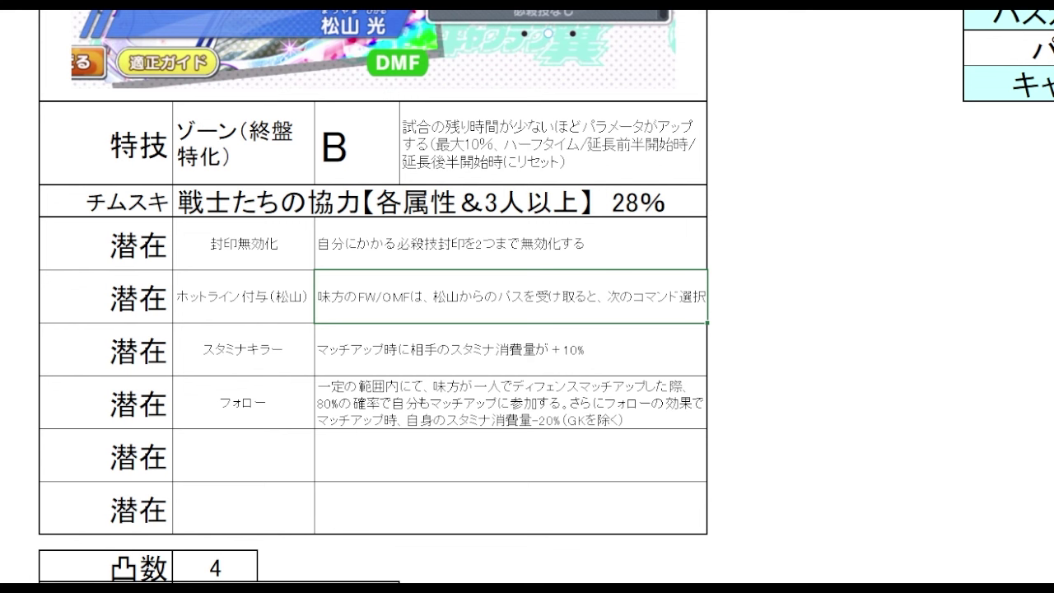
{"action": "left_click", "coordinate": [773, 278]}
Examine the スタミナキラー, フォロー and ホットライン付与 potential skill entries
{"action": "left_click", "coordinate": [638, 333]}
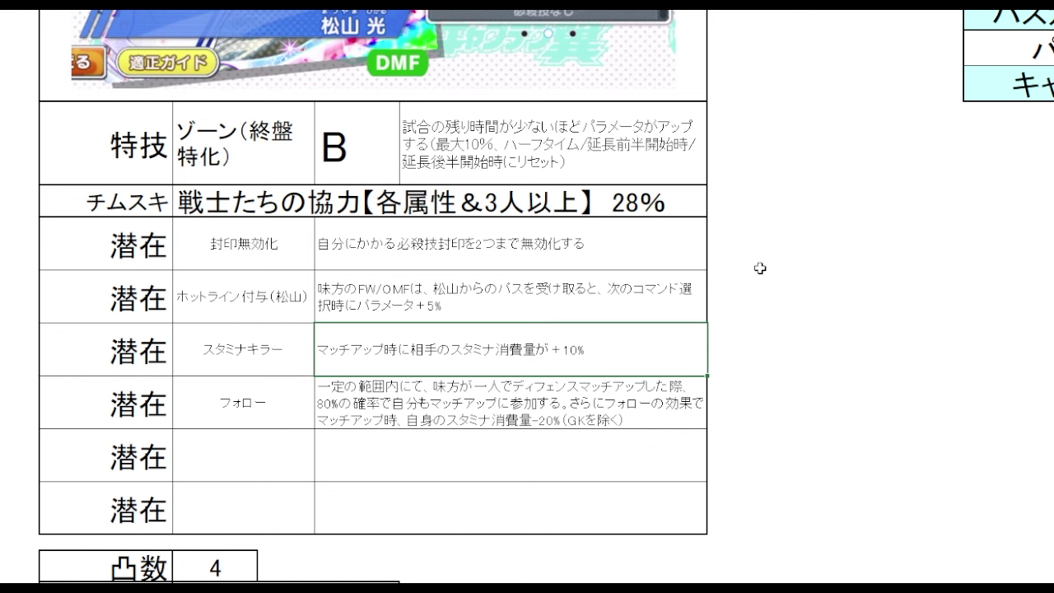
{"action": "left_click", "coordinate": [664, 409]}
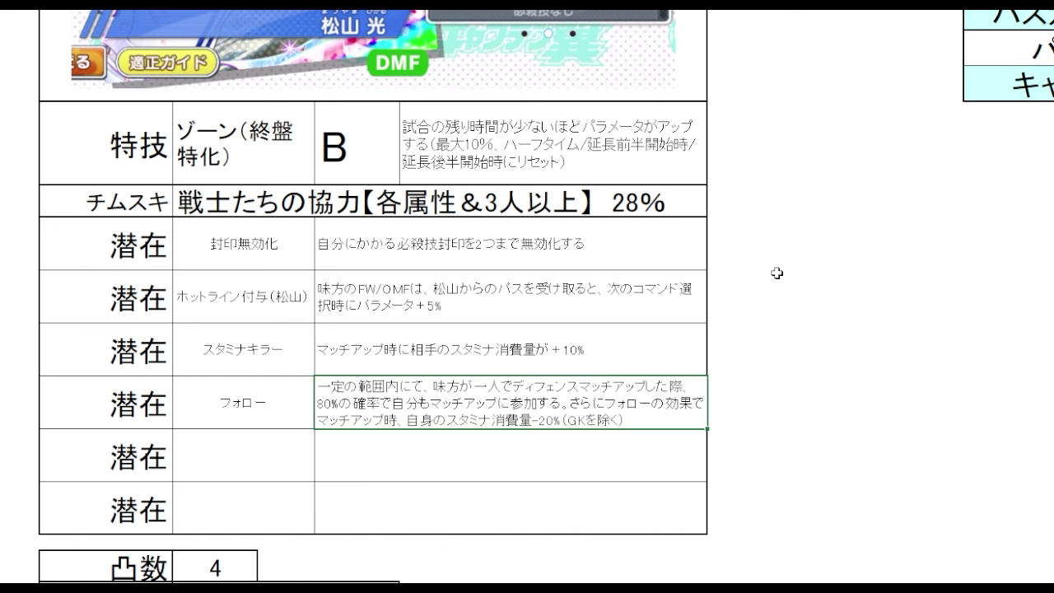
{"action": "left_click_drag", "start_coordinate": [247, 423], "coordinate": [359, 418]}
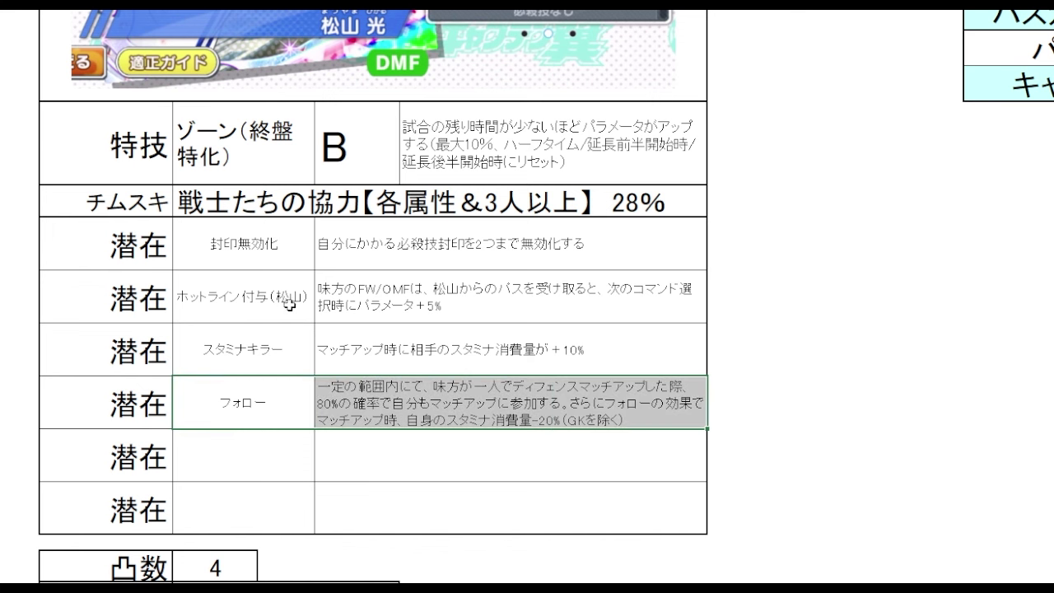
{"action": "left_click_drag", "start_coordinate": [289, 301], "coordinate": [372, 298]}
{"action": "left_click", "coordinate": [849, 280]}
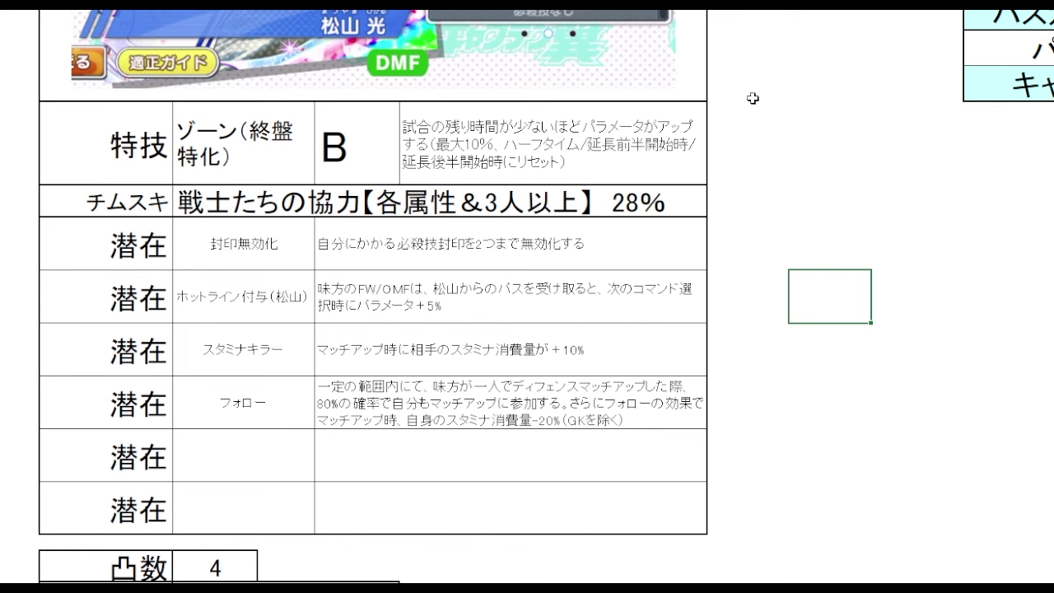
Review the base stats table with its limit-break, buff and in-match columns, then return to the sheet's beginning
{"action": "scroll", "coordinate": [833, 133], "scroll_direction": "down", "scroll_amount": 2}
{"action": "left_click", "coordinate": [877, 203]}
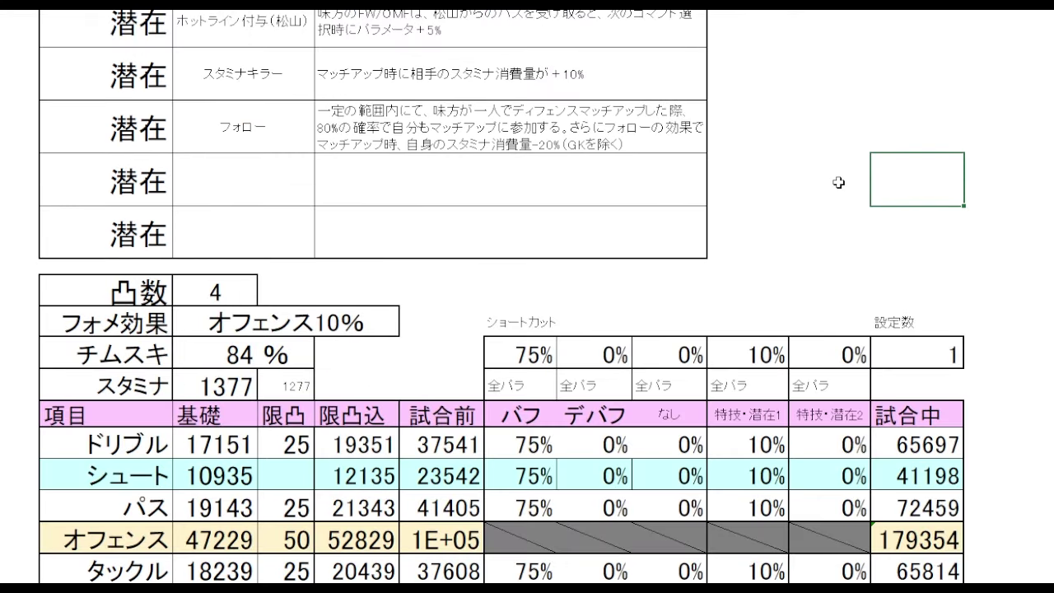
{"action": "scroll", "coordinate": [840, 179], "scroll_direction": "down", "scroll_amount": 1}
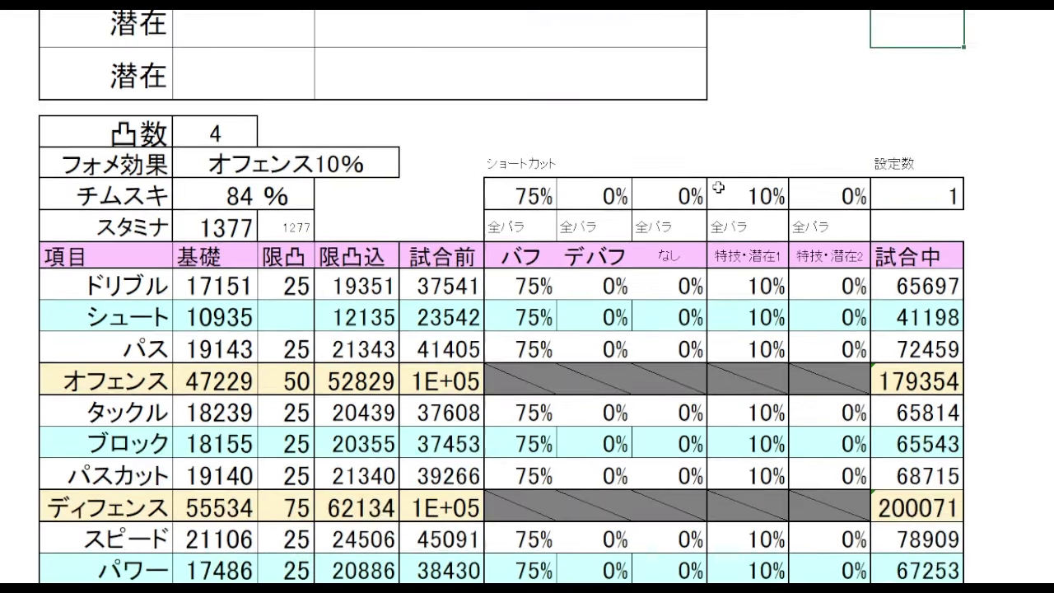
{"action": "left_click", "coordinate": [805, 93]}
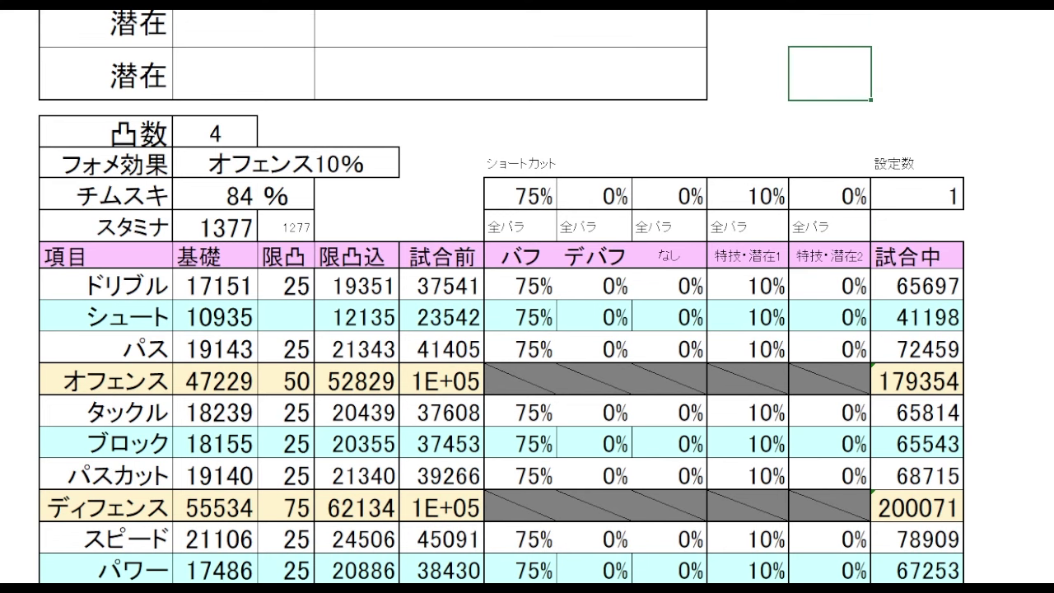
{"action": "scroll", "coordinate": [502, 296], "scroll_direction": "down", "scroll_amount": 1}
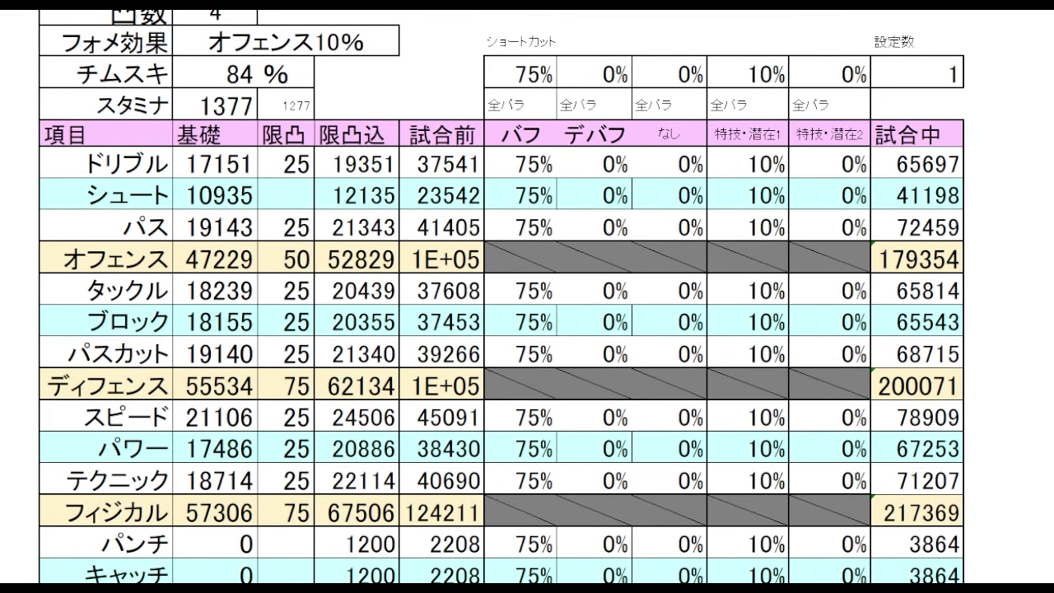
{"action": "scroll", "coordinate": [526, 296], "scroll_direction": "up", "scroll_amount": 7}
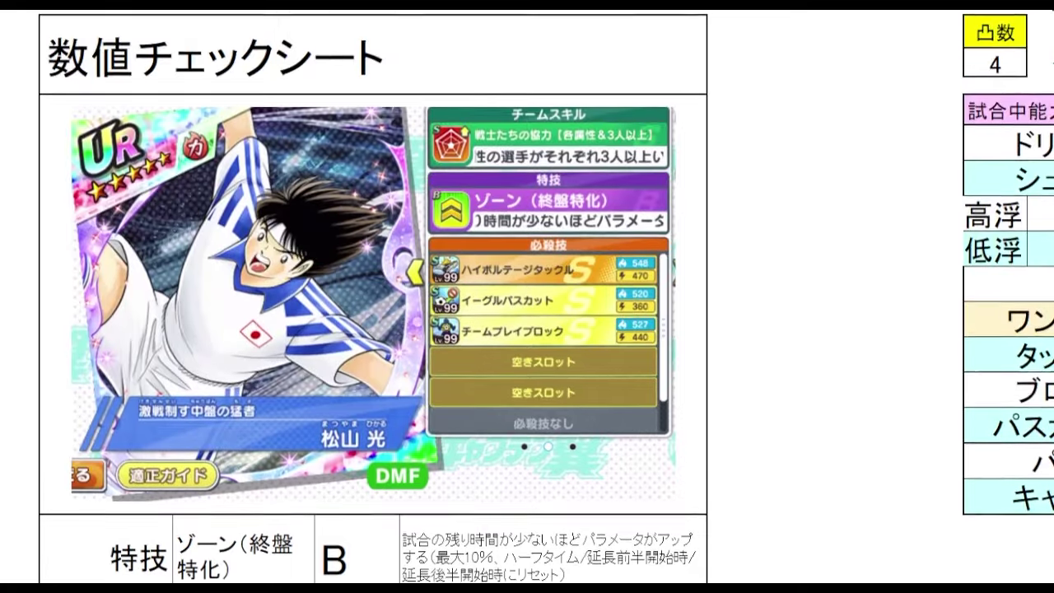
Examine the 技威力 values from ドリブル to パスカット in the in-match ability table
{"action": "left_click", "coordinate": [1020, 129]}
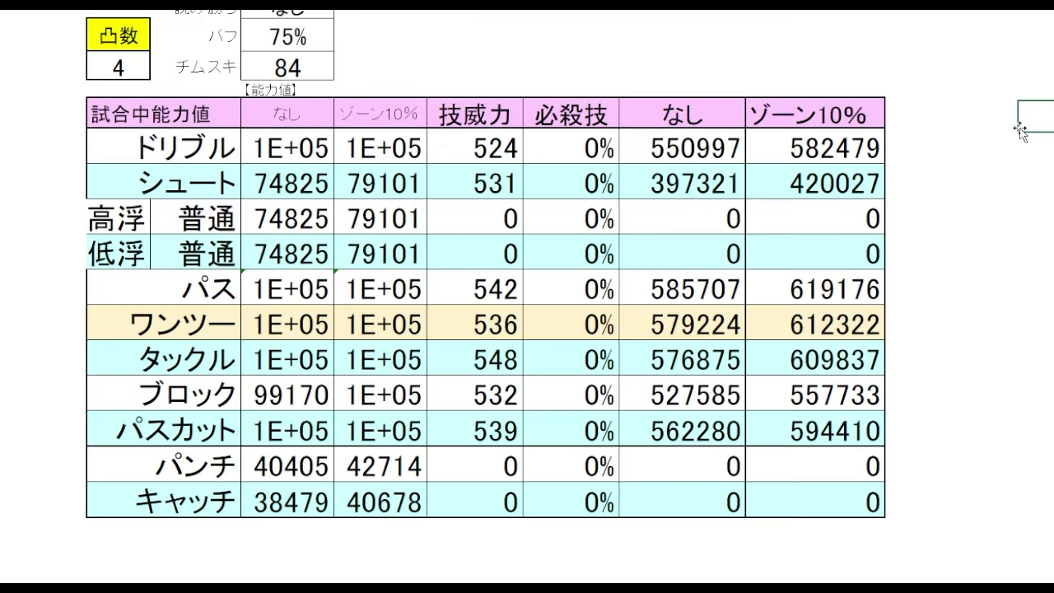
{"action": "left_click", "coordinate": [887, 61]}
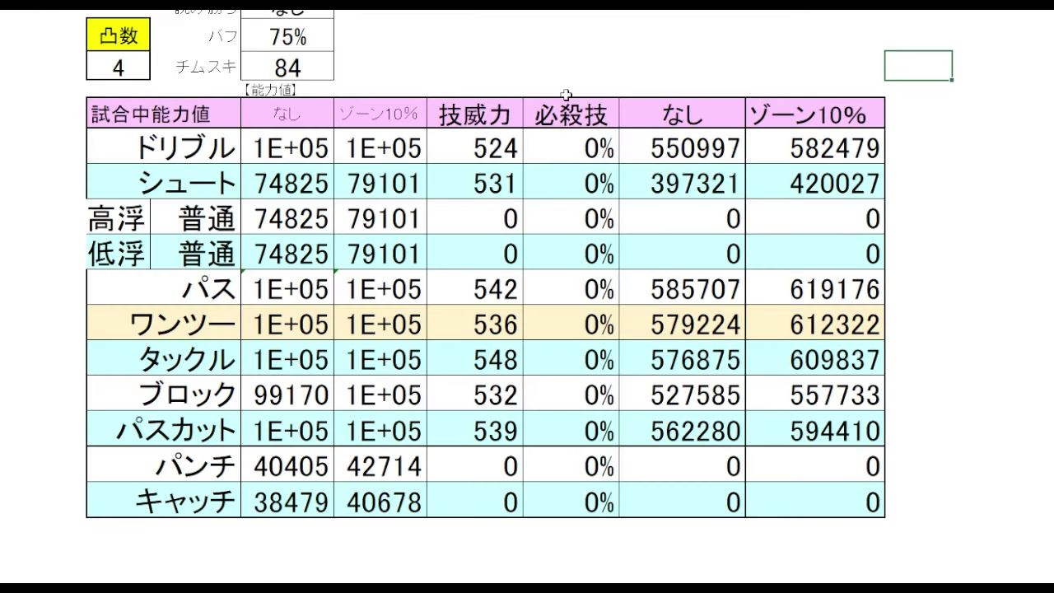
{"action": "left_click_drag", "start_coordinate": [490, 138], "coordinate": [486, 432]}
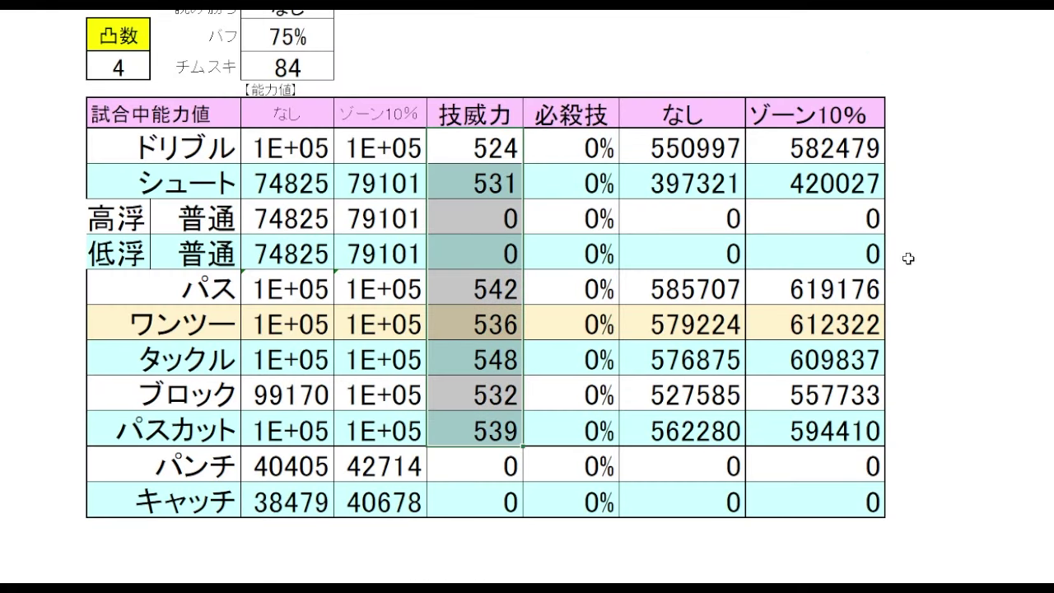
{"action": "left_click", "coordinate": [984, 216]}
Examine the final なし column values for ドリブル, パス, ワンツー, タックル, パスカット and ブロック
{"action": "left_click", "coordinate": [706, 110]}
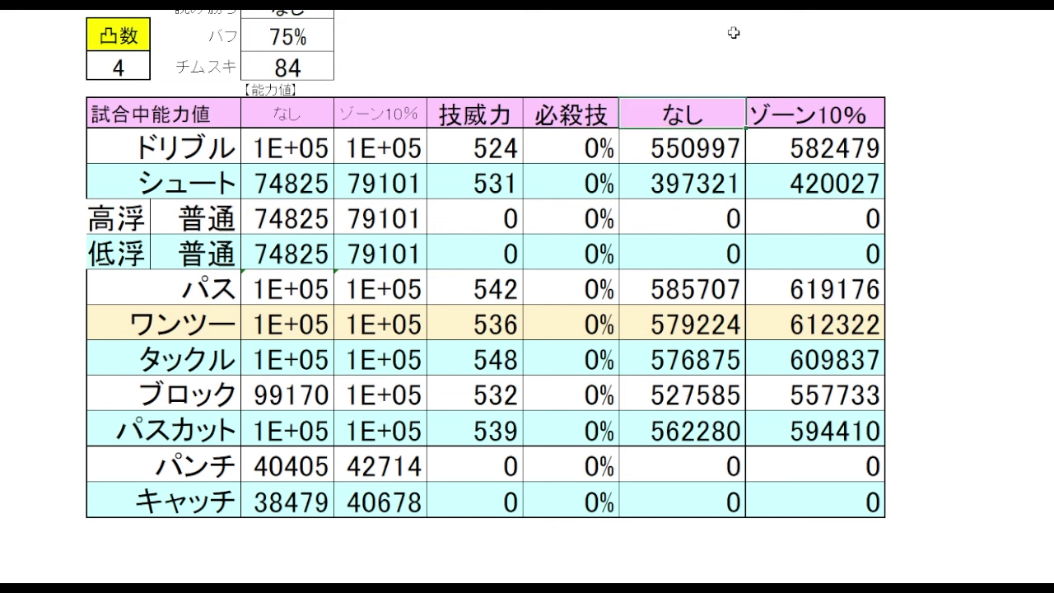
{"action": "left_click", "coordinate": [711, 142]}
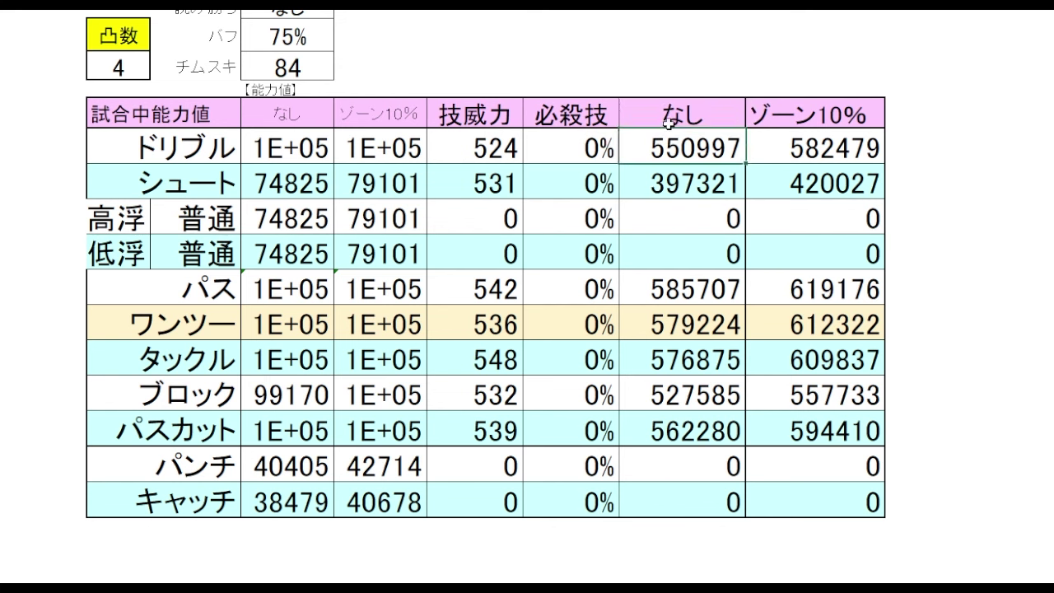
{"action": "left_click", "coordinate": [711, 292]}
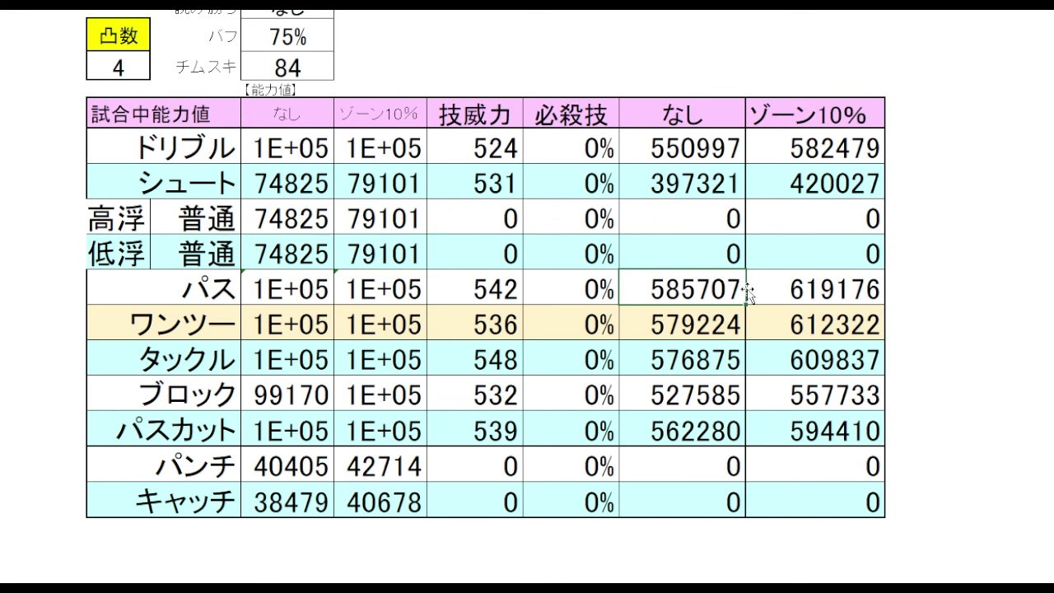
{"action": "left_click", "coordinate": [711, 331]}
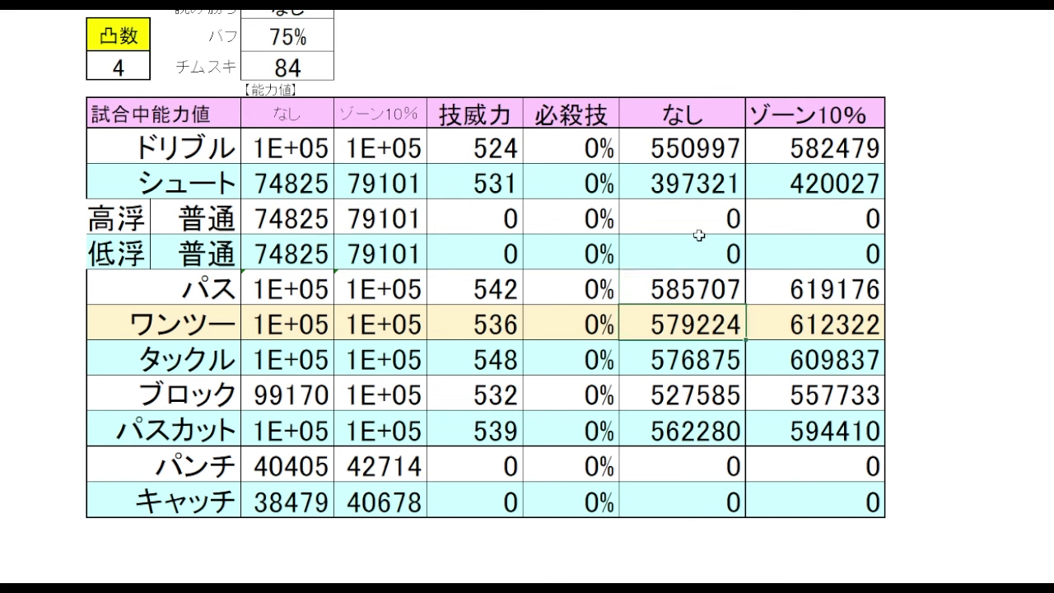
{"action": "left_click", "coordinate": [714, 364]}
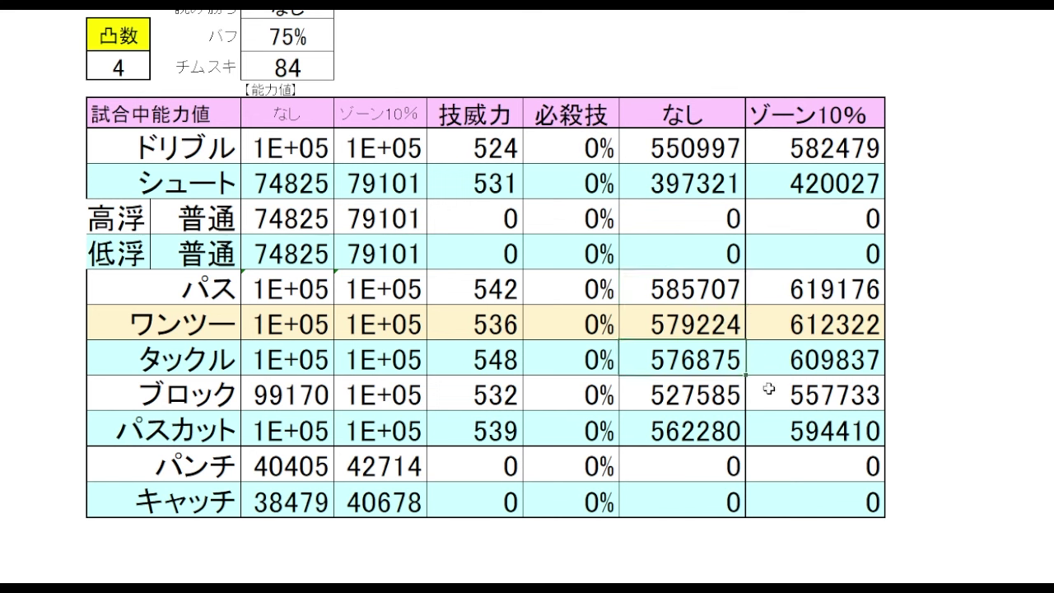
{"action": "left_click", "coordinate": [711, 432]}
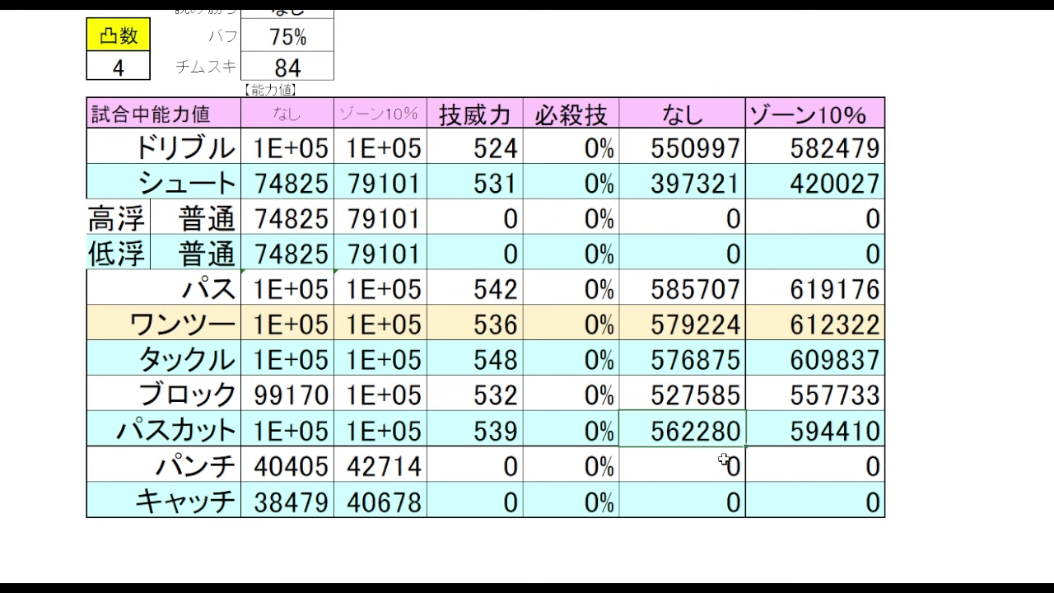
{"action": "left_click", "coordinate": [941, 394]}
{"action": "left_click", "coordinate": [716, 395]}
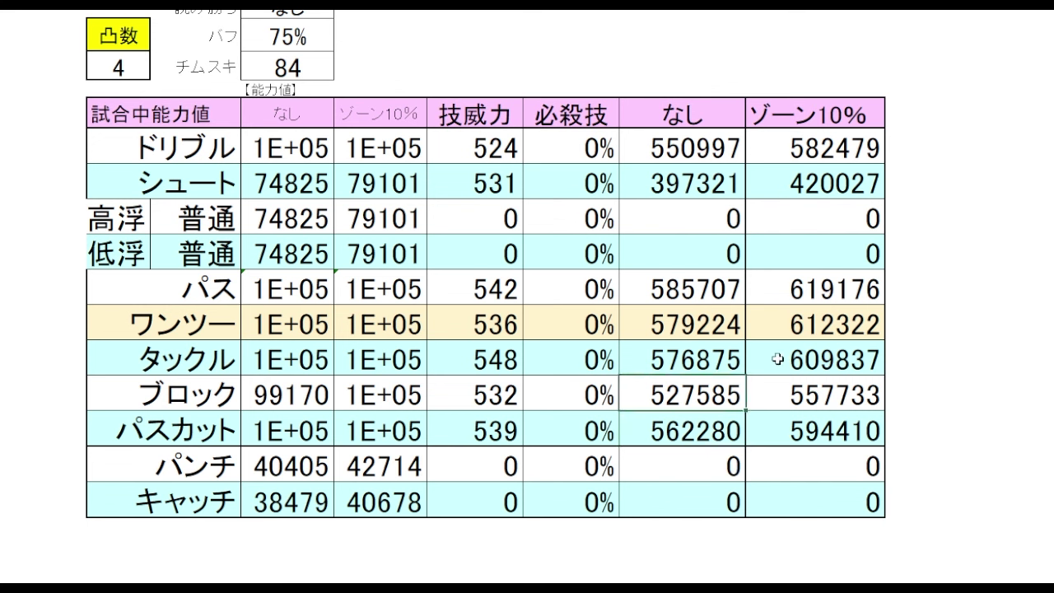
{"action": "left_click", "coordinate": [946, 349]}
Set the 読み勝ち option above the in-match ability table to あり
{"action": "left_click", "coordinate": [684, 66]}
{"action": "left_click", "coordinate": [330, 11]}
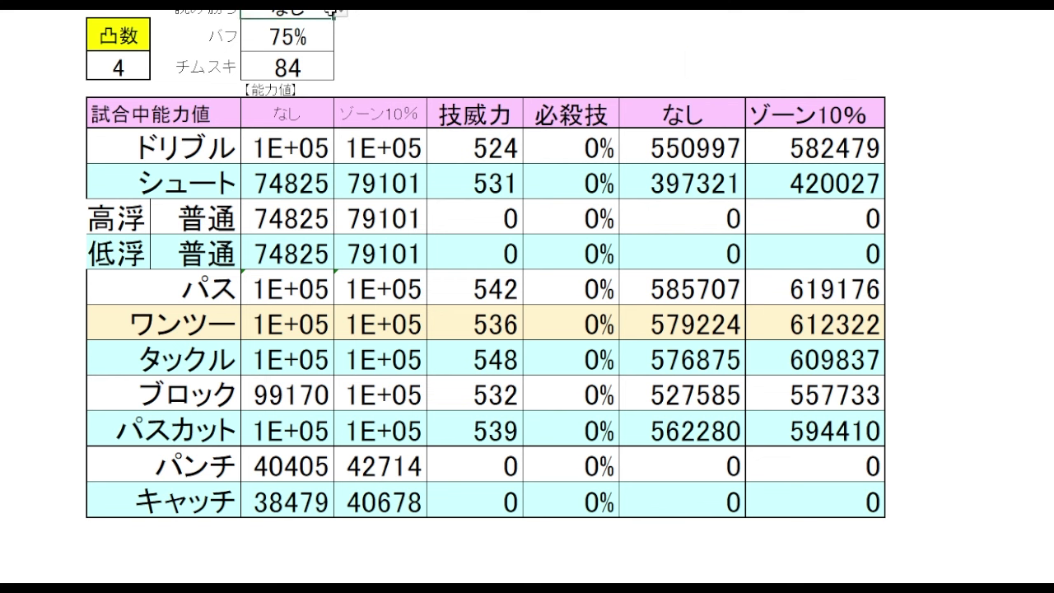
{"action": "left_click", "coordinate": [541, 44]}
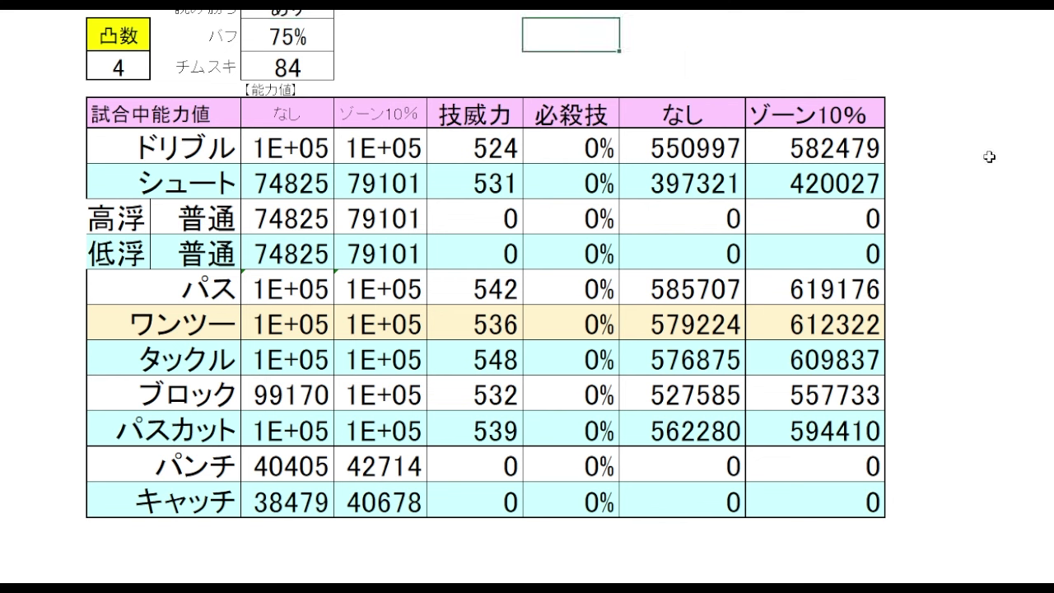
Compare the ドリブル and パス results in the final なし column with 読み勝ち applied
{"action": "left_click", "coordinate": [684, 146]}
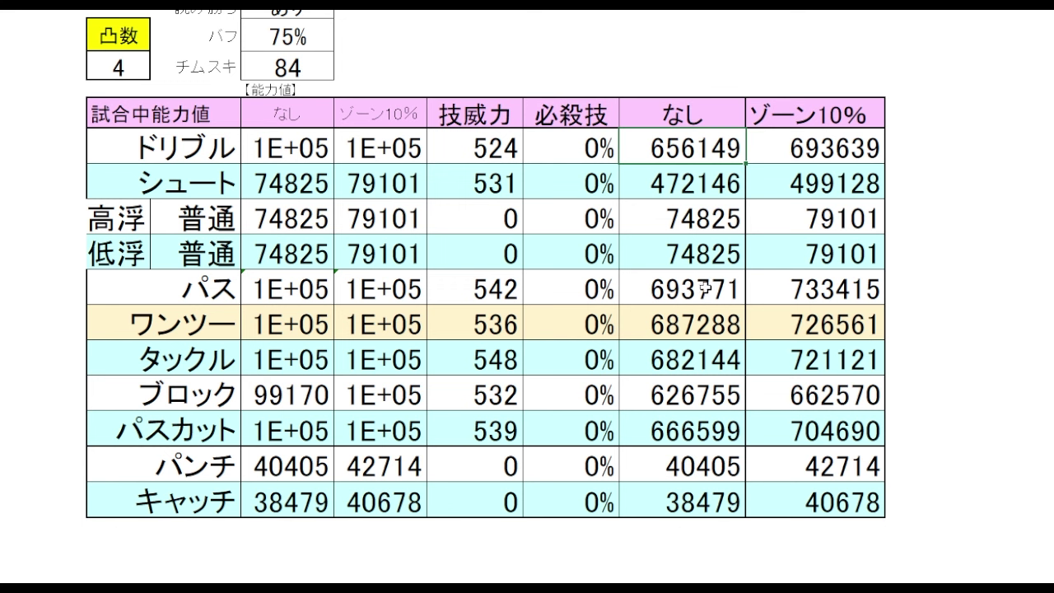
{"action": "key", "text": "Down"}
{"action": "key", "text": "Down"}
{"action": "key", "text": "Down"}
{"action": "key", "text": "Down"}
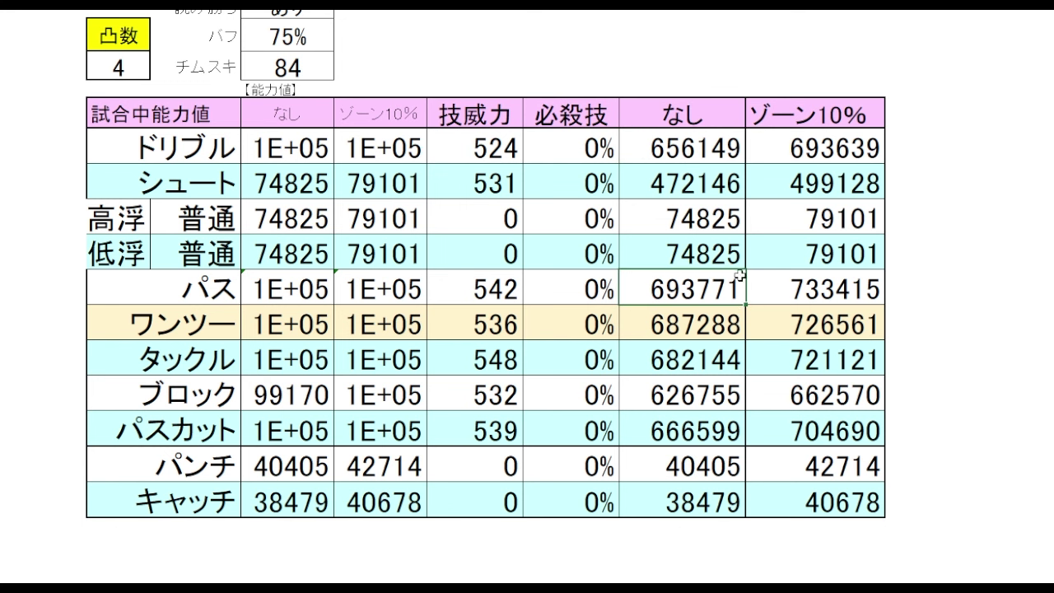
{"action": "left_click", "coordinate": [718, 151]}
{"action": "left_click", "coordinate": [718, 285]}
{"action": "left_click", "coordinate": [713, 157]}
{"action": "left_click", "coordinate": [721, 280]}
{"action": "left_click", "coordinate": [924, 280]}
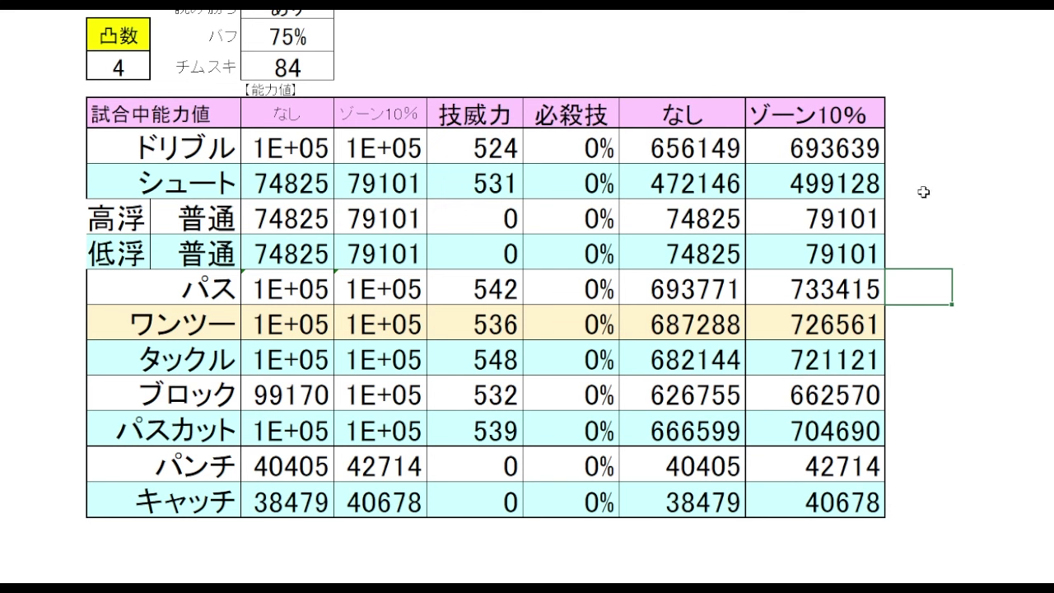
{"action": "left_click", "coordinate": [693, 143]}
{"action": "left_click", "coordinate": [719, 290]}
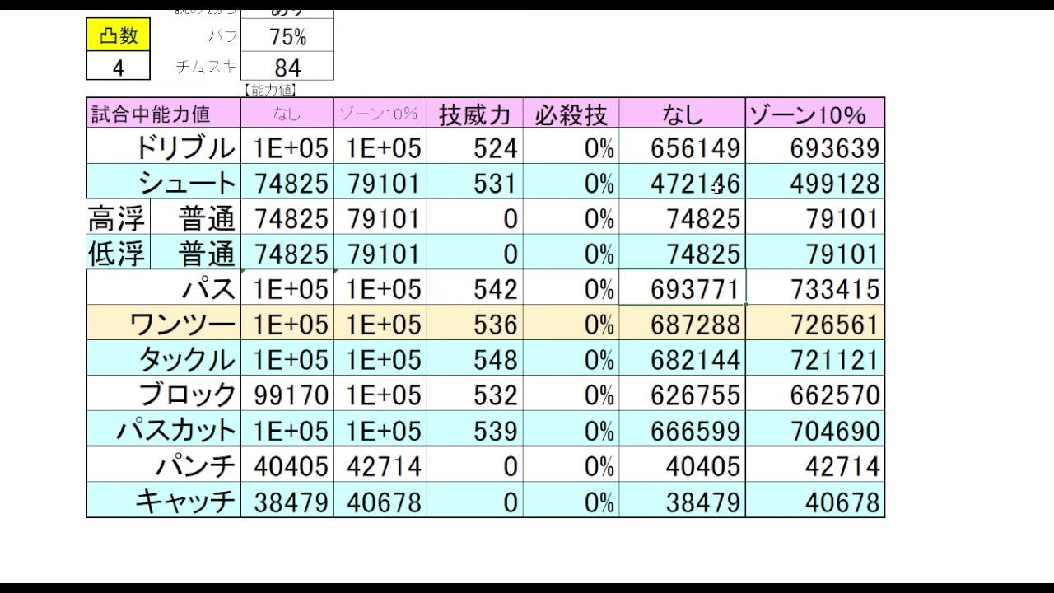
{"action": "left_click", "coordinate": [711, 152]}
{"action": "left_click", "coordinate": [721, 284]}
{"action": "left_click", "coordinate": [952, 292]}
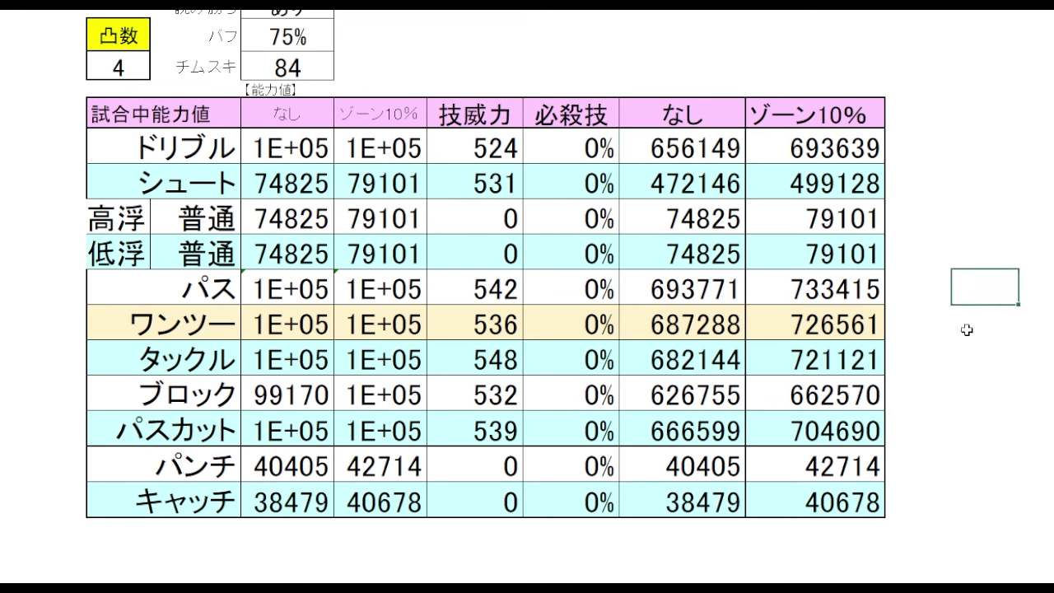
Compare the タックル and パスカット results in the final なし column with 読み勝ち applied
{"action": "left_click", "coordinate": [969, 345]}
{"action": "left_click", "coordinate": [718, 365]}
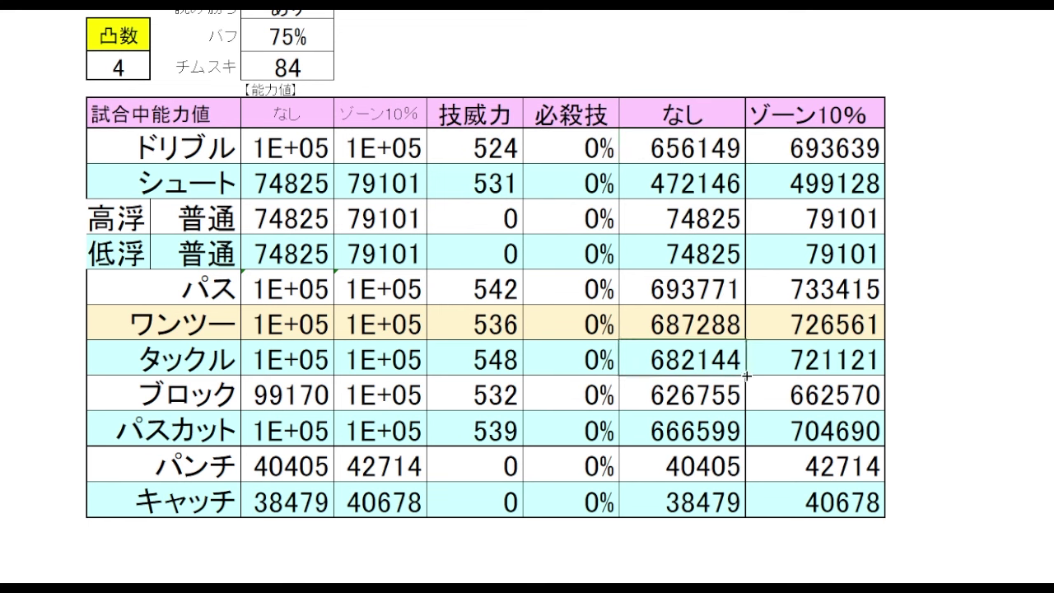
{"action": "left_click", "coordinate": [728, 439]}
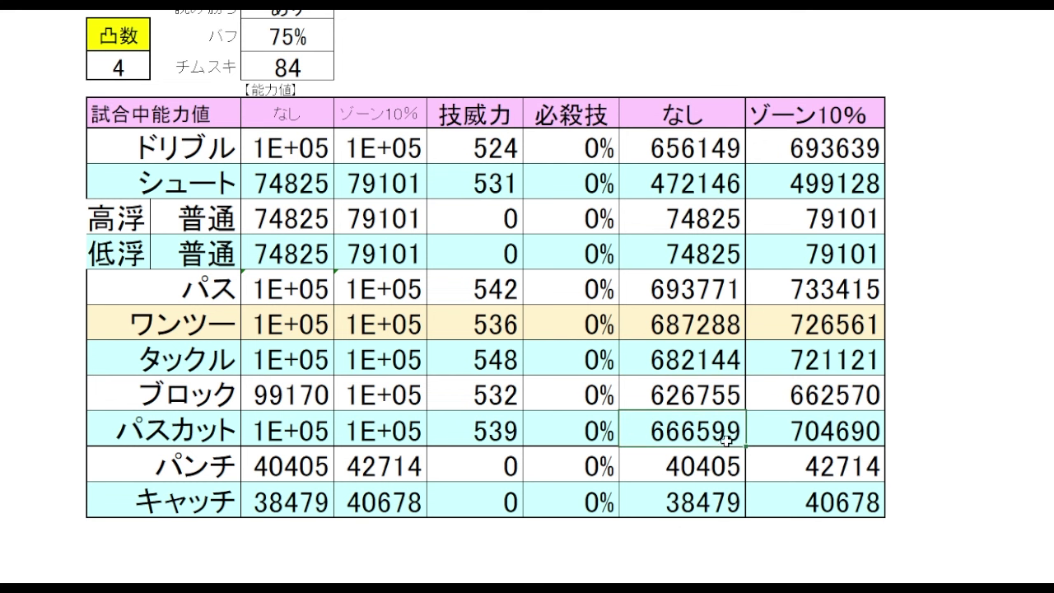
{"action": "left_click", "coordinate": [719, 365]}
{"action": "left_click", "coordinate": [723, 436]}
{"action": "left_click", "coordinate": [723, 360]}
{"action": "left_click", "coordinate": [731, 433]}
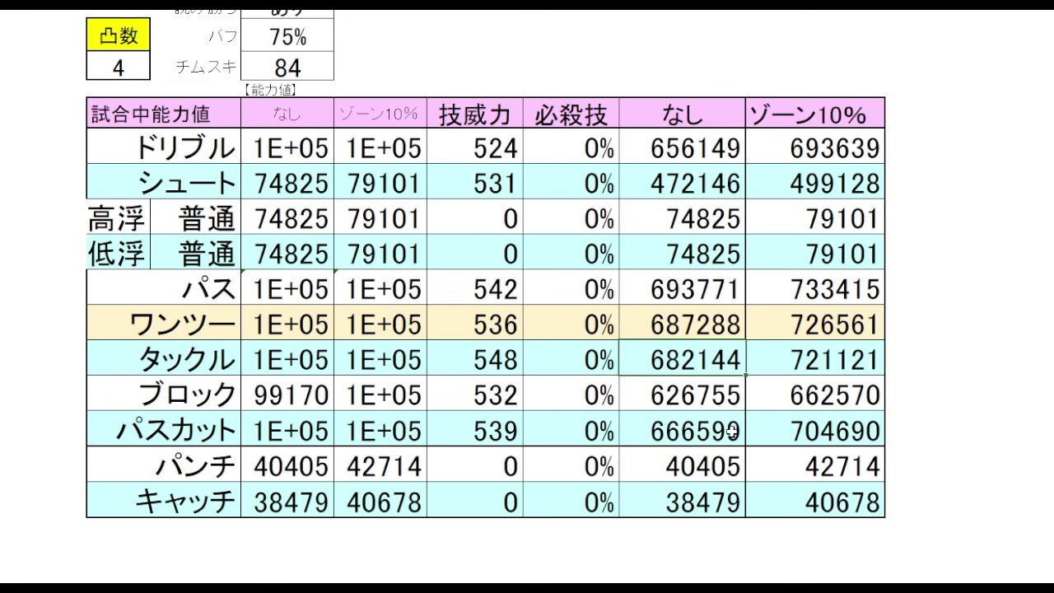
{"action": "left_click", "coordinate": [939, 362]}
{"action": "left_click", "coordinate": [993, 358]}
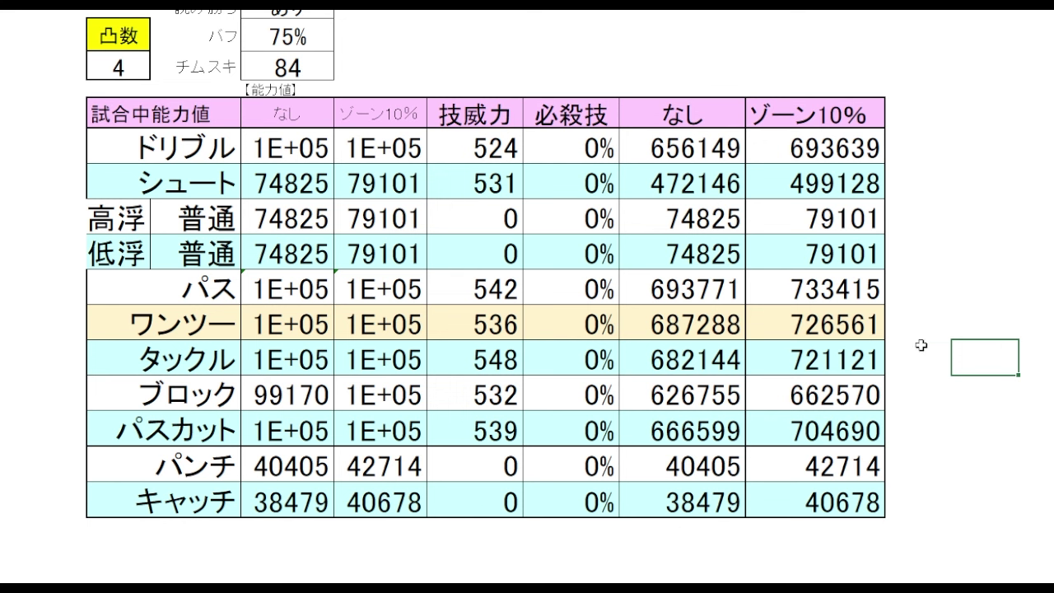
{"action": "left_click", "coordinate": [717, 359]}
{"action": "left_click", "coordinate": [716, 437]}
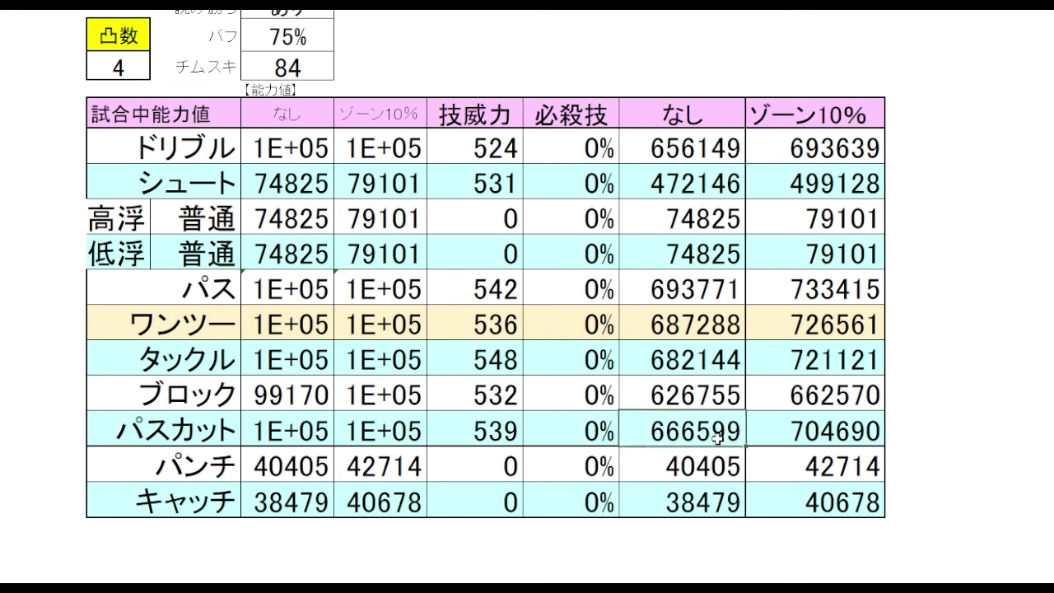
{"action": "left_click", "coordinate": [703, 359]}
{"action": "left_click", "coordinate": [716, 433]}
{"action": "left_click", "coordinate": [984, 356]}
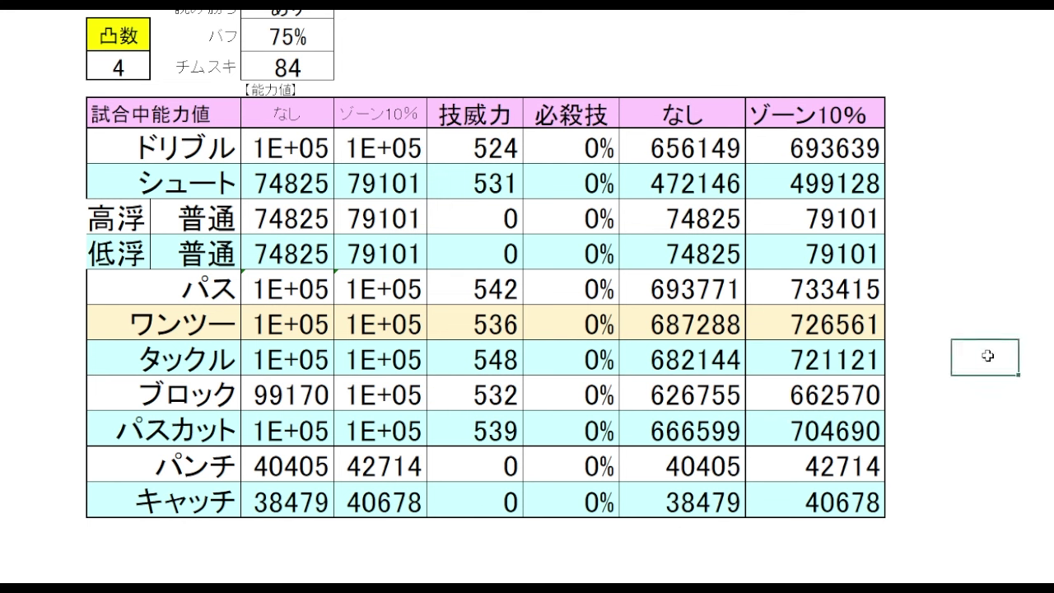
Set 読み勝ち to なし and examine the final ゾーン10% results for ドリブル, パス, タックル and パスカット
{"action": "left_click", "coordinate": [668, 56]}
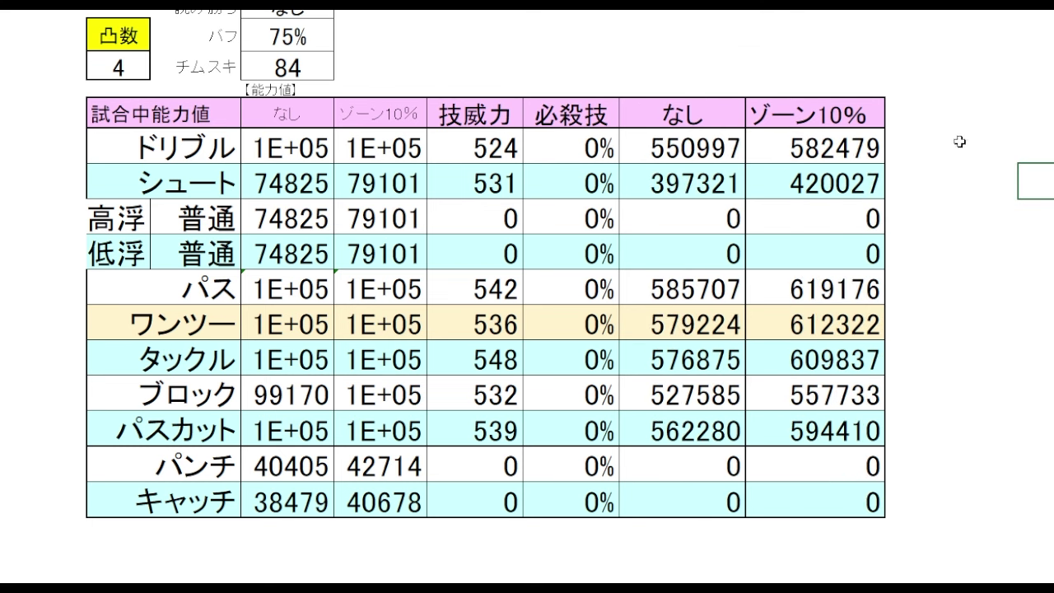
{"action": "left_click", "coordinate": [876, 114]}
{"action": "left_click", "coordinate": [1003, 144]}
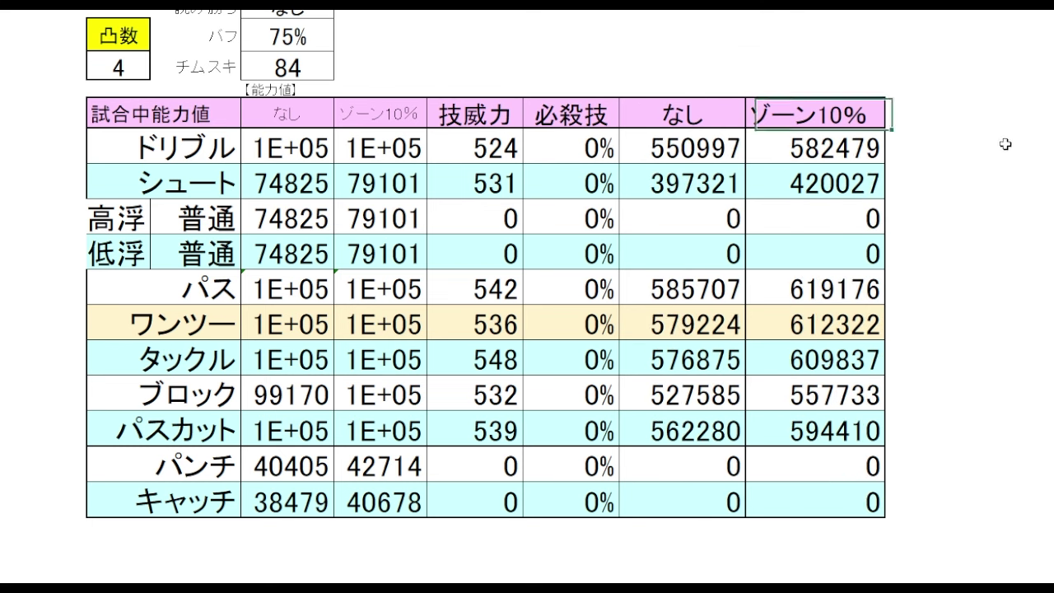
{"action": "left_click", "coordinate": [847, 157]}
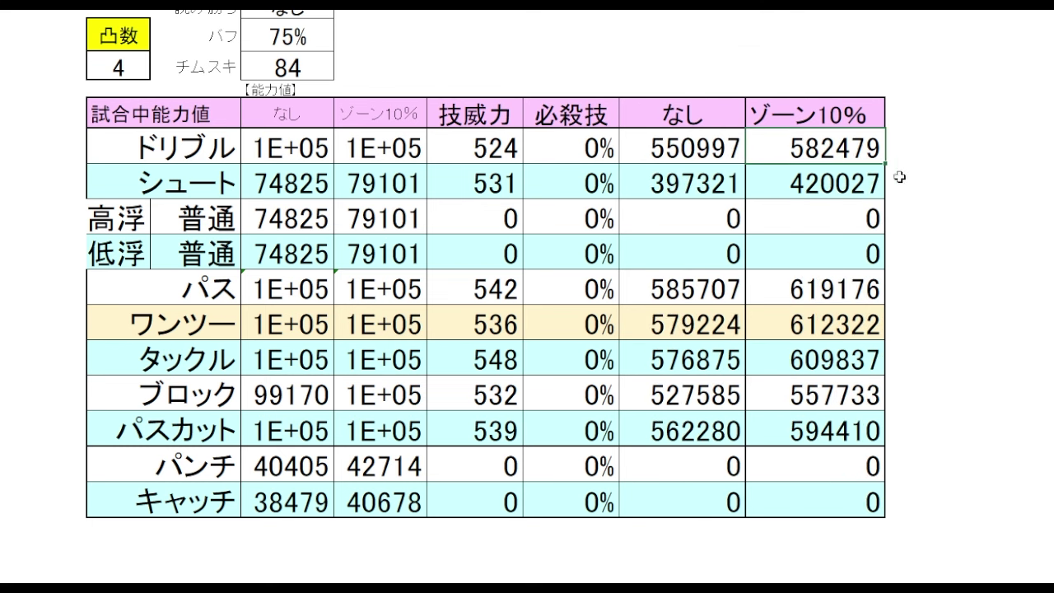
{"action": "left_click", "coordinate": [866, 291]}
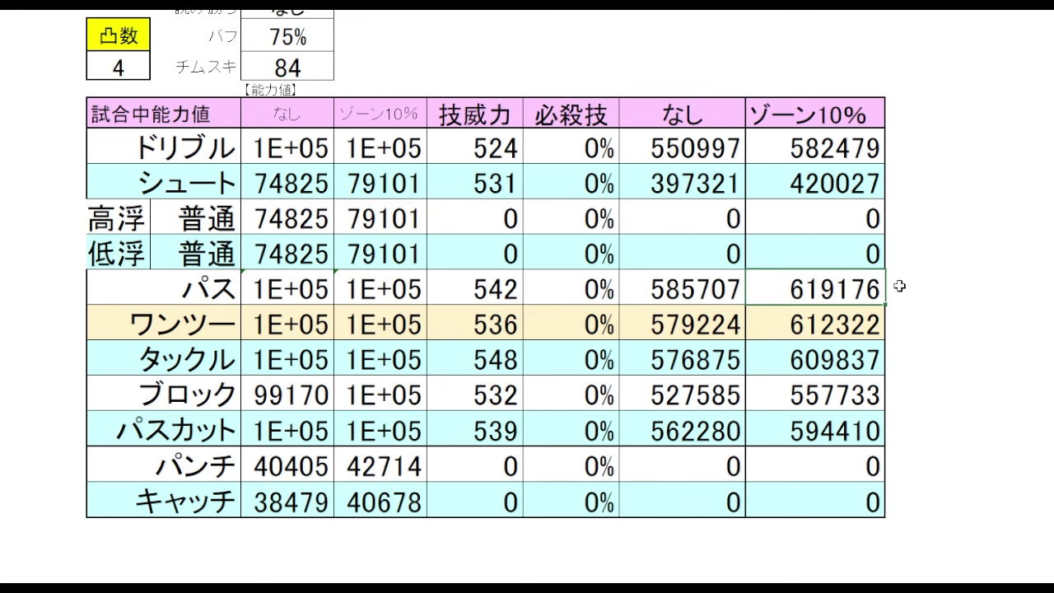
{"action": "left_click", "coordinate": [847, 357]}
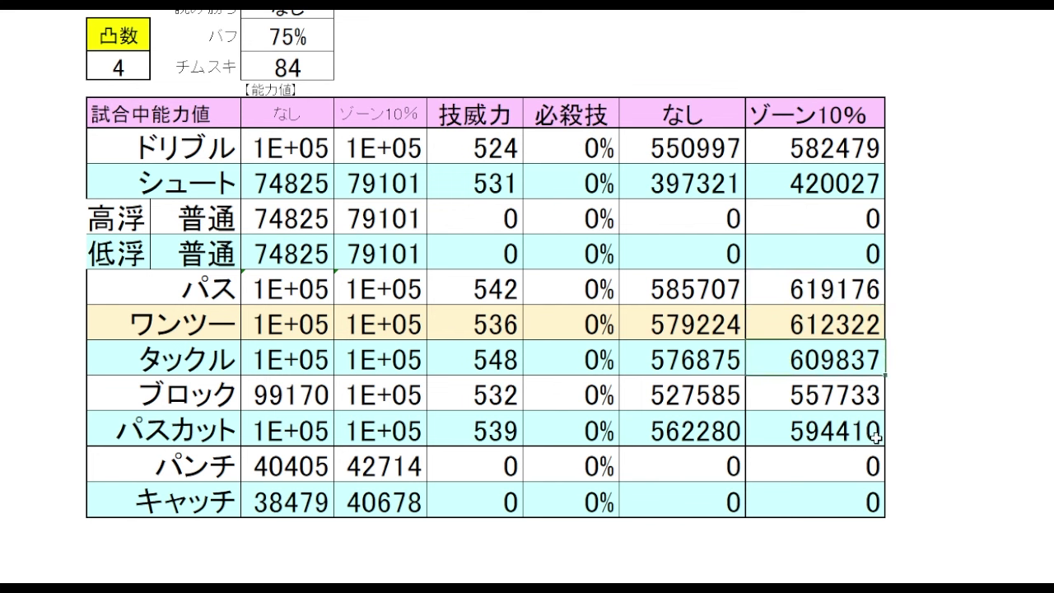
{"action": "left_click", "coordinate": [850, 424]}
{"action": "left_click", "coordinate": [972, 349]}
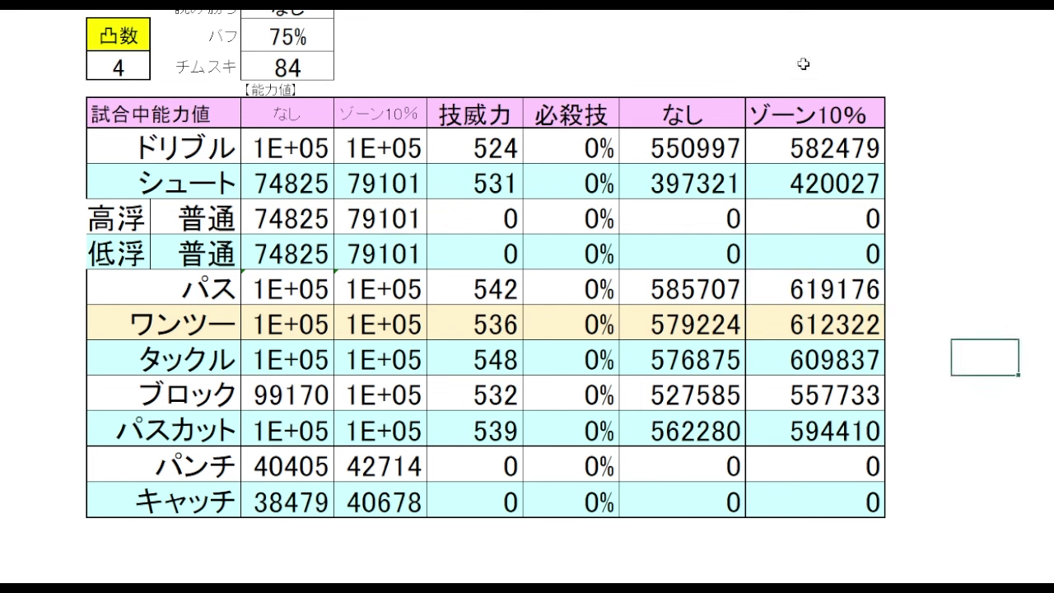
Set the 読み勝ち option above the in-match ability table to あり
{"action": "left_click", "coordinate": [775, 31]}
{"action": "left_click", "coordinate": [309, 16]}
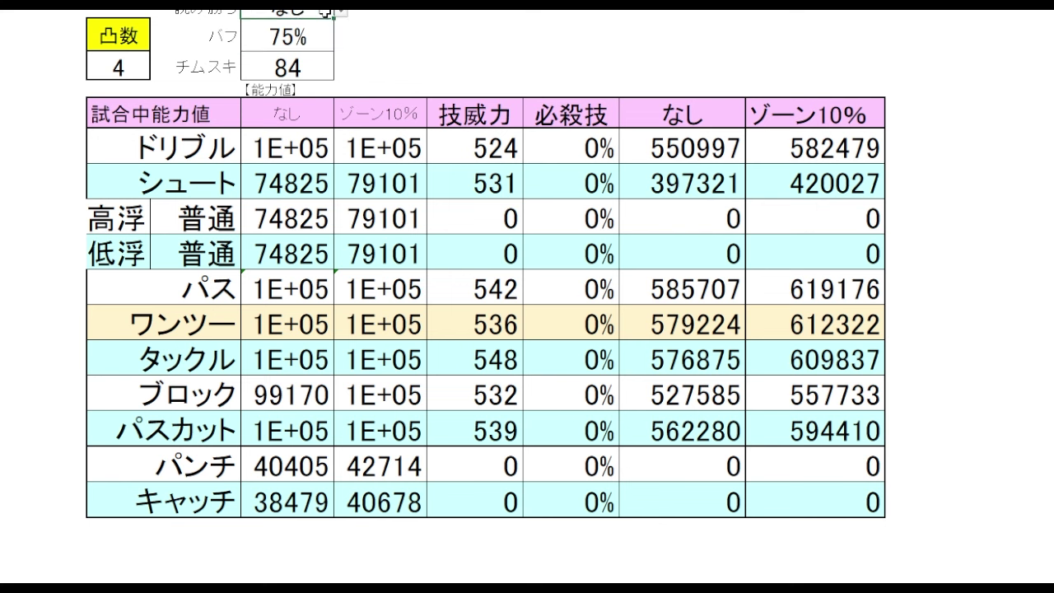
{"action": "left_click", "coordinate": [338, 13]}
{"action": "left_click", "coordinate": [324, 28]}
{"action": "left_click", "coordinate": [818, 71]}
Examine the final ゾーン10% results for ドリブル, パス, タックル and パスカット with 読み勝ち applied
{"action": "left_click", "coordinate": [856, 153]}
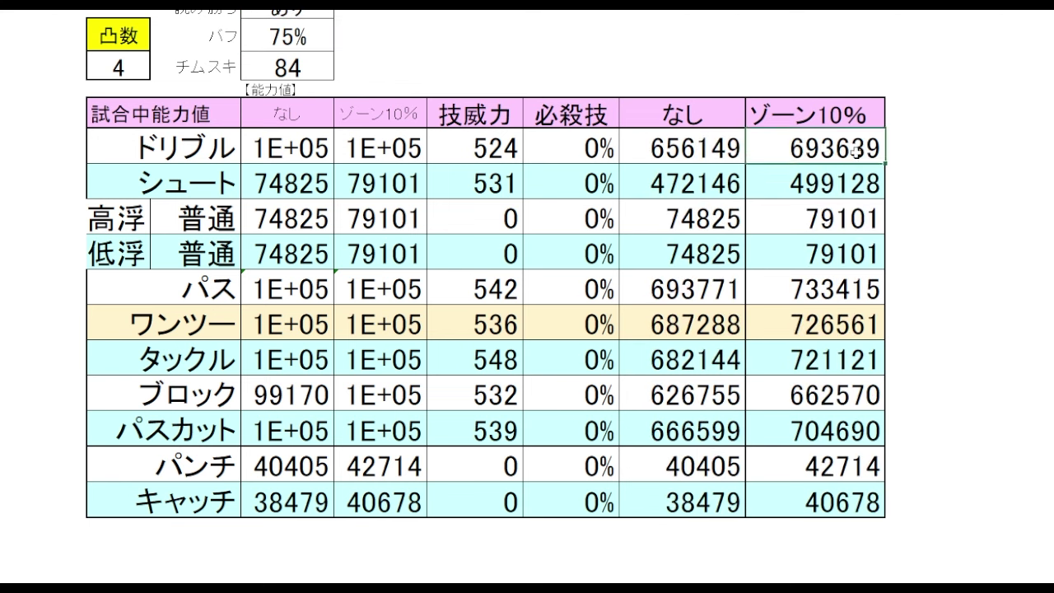
{"action": "left_click", "coordinate": [863, 289]}
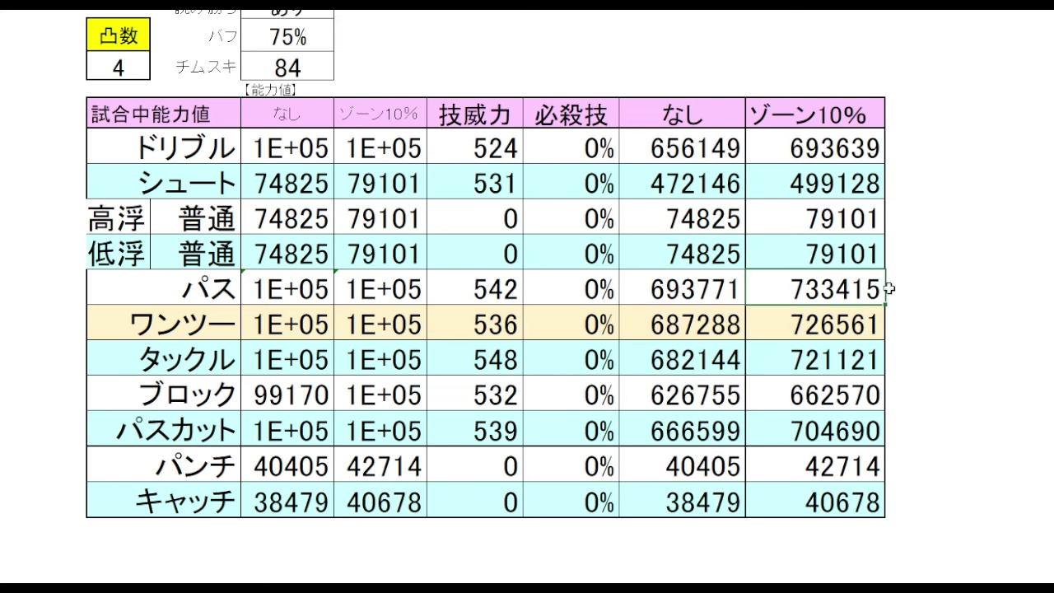
{"action": "left_click", "coordinate": [870, 368]}
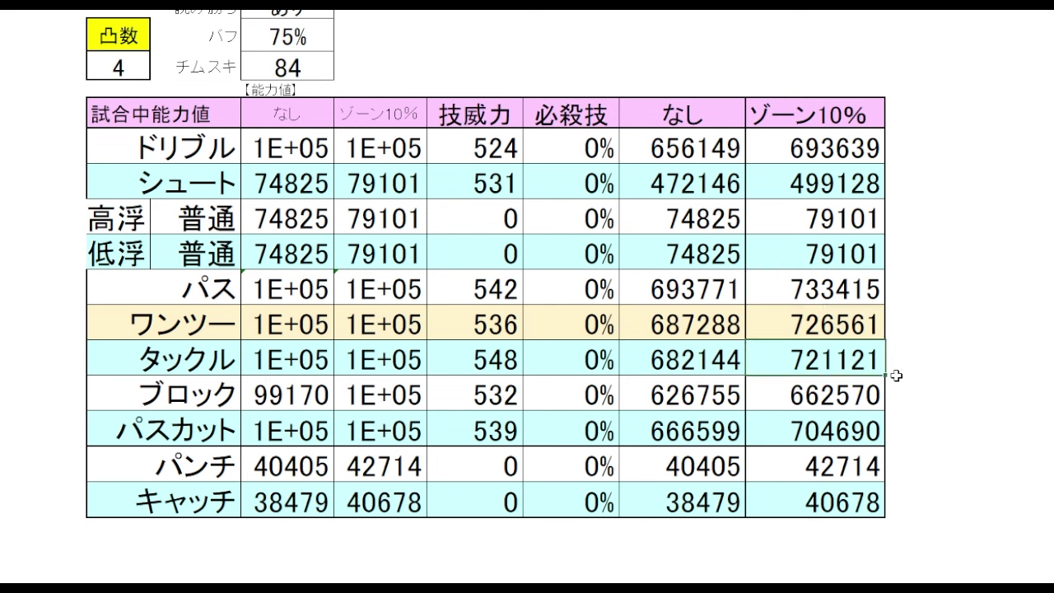
{"action": "left_click", "coordinate": [865, 437]}
{"action": "left_click", "coordinate": [984, 369]}
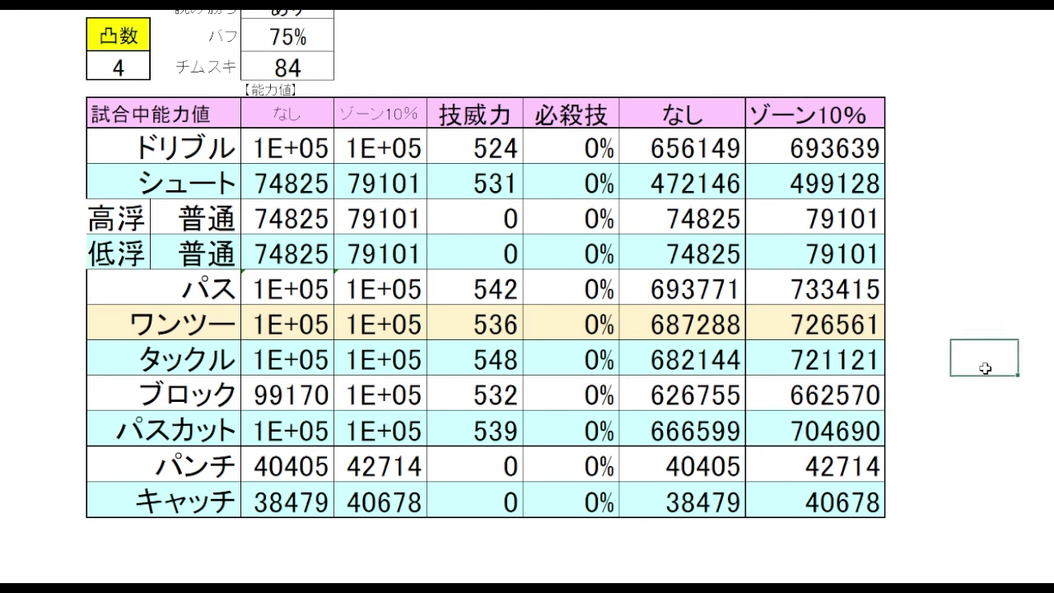
{"action": "left_click", "coordinate": [930, 160]}
{"action": "left_click", "coordinate": [856, 152]}
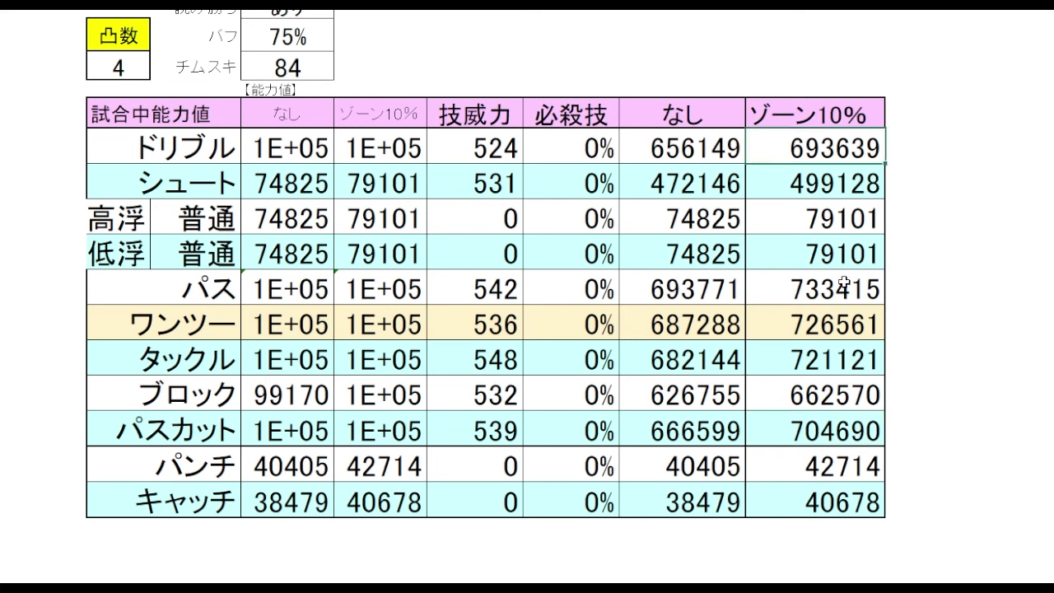
{"action": "left_click", "coordinate": [874, 284]}
{"action": "left_click", "coordinate": [967, 325]}
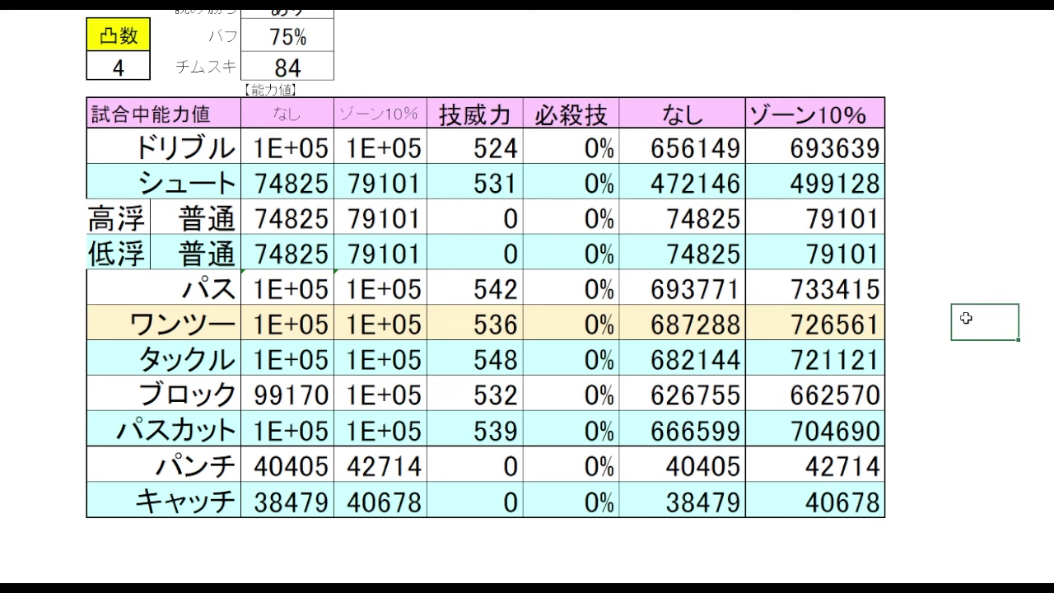
Set the 読み勝ち option above the in-match ability table back to なし
{"action": "left_click", "coordinate": [837, 62]}
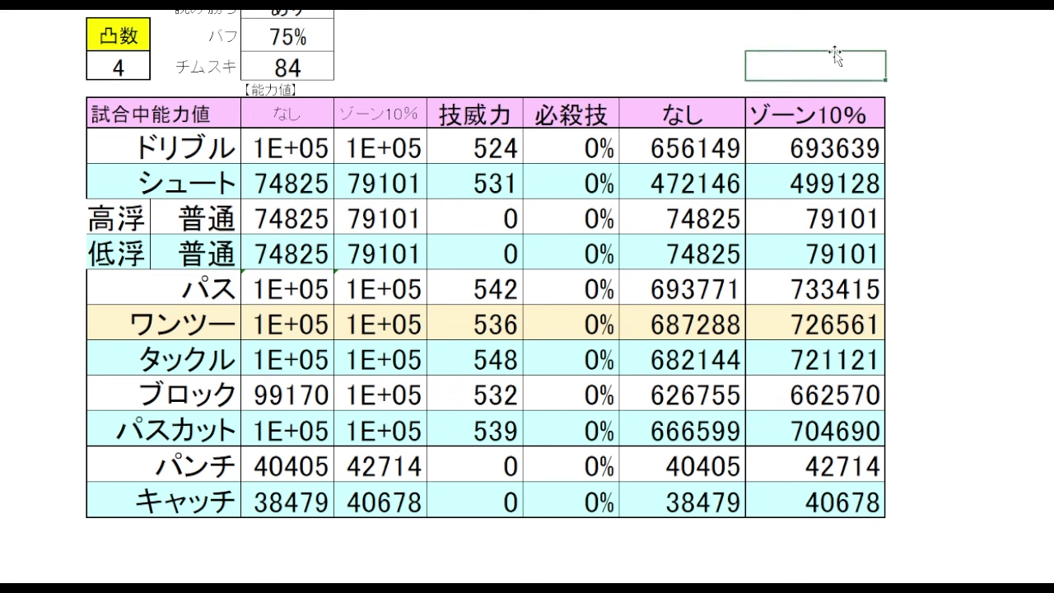
{"action": "left_click", "coordinate": [938, 158]}
{"action": "left_click", "coordinate": [836, 64]}
{"action": "left_click", "coordinate": [319, 13]}
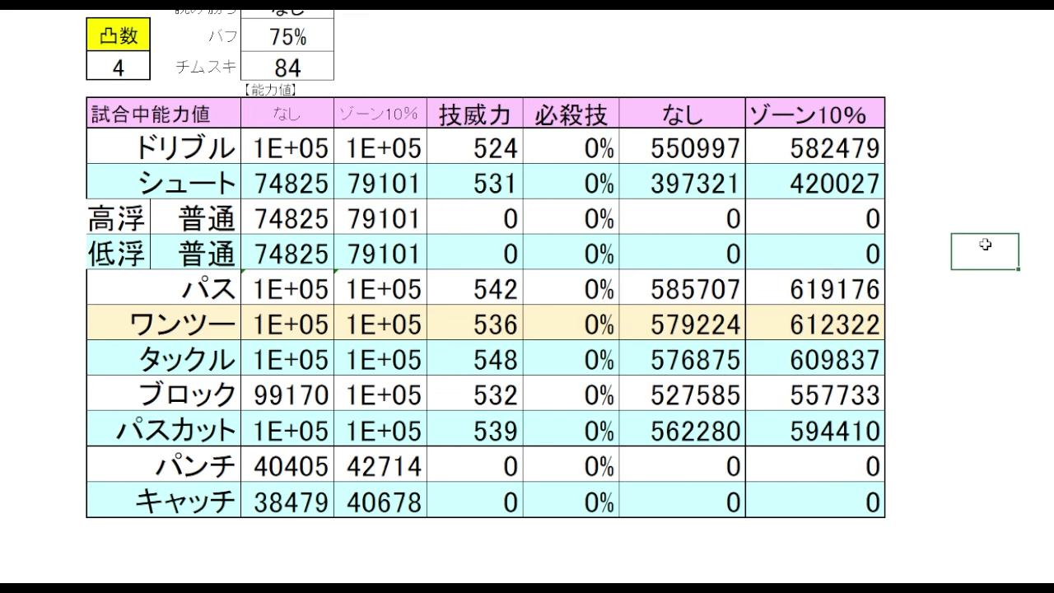
Examine the パス and ブロック results in the final ゾーン10% column without 読み勝ち
{"action": "left_click", "coordinate": [856, 289]}
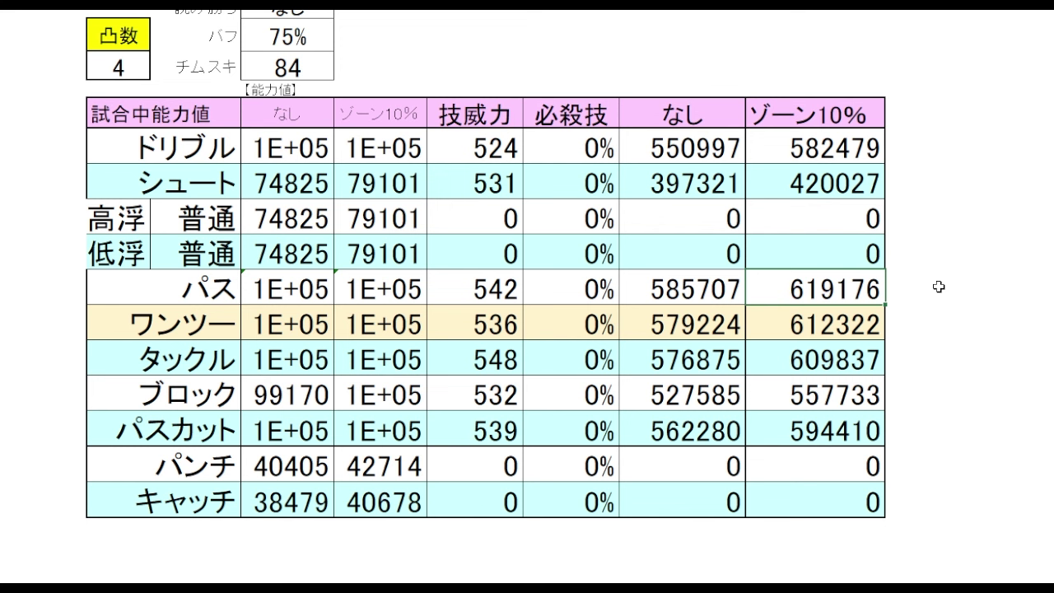
{"action": "left_click", "coordinate": [856, 295]}
{"action": "left_click", "coordinate": [932, 283]}
{"action": "left_click", "coordinate": [995, 288]}
{"action": "key", "text": "Down"}
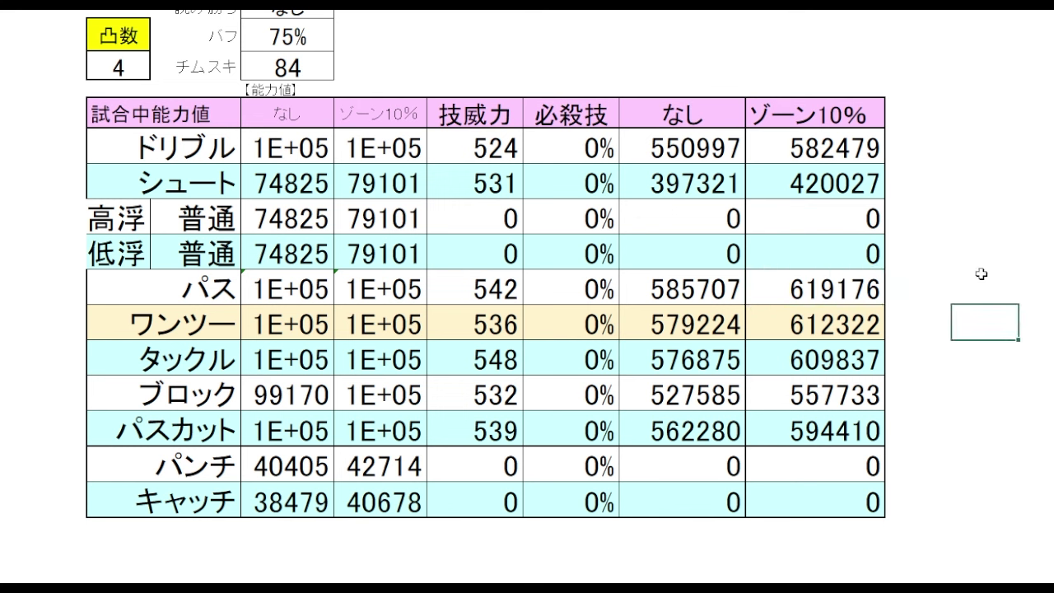
{"action": "left_click", "coordinate": [979, 385]}
{"action": "left_click", "coordinate": [970, 353]}
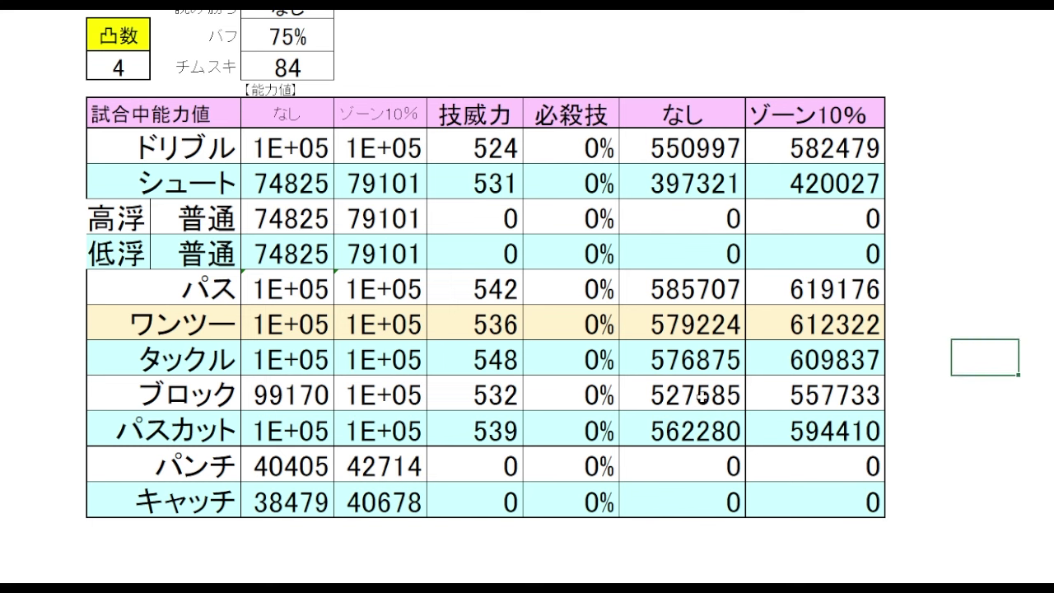
{"action": "left_click_drag", "start_coordinate": [701, 396], "coordinate": [807, 392]}
{"action": "left_click_drag", "start_coordinate": [930, 344], "coordinate": [913, 331]}
Set 読み勝ち to あり and check the ブロック result in the final ゾーン10% column
{"action": "left_click", "coordinate": [322, 11]}
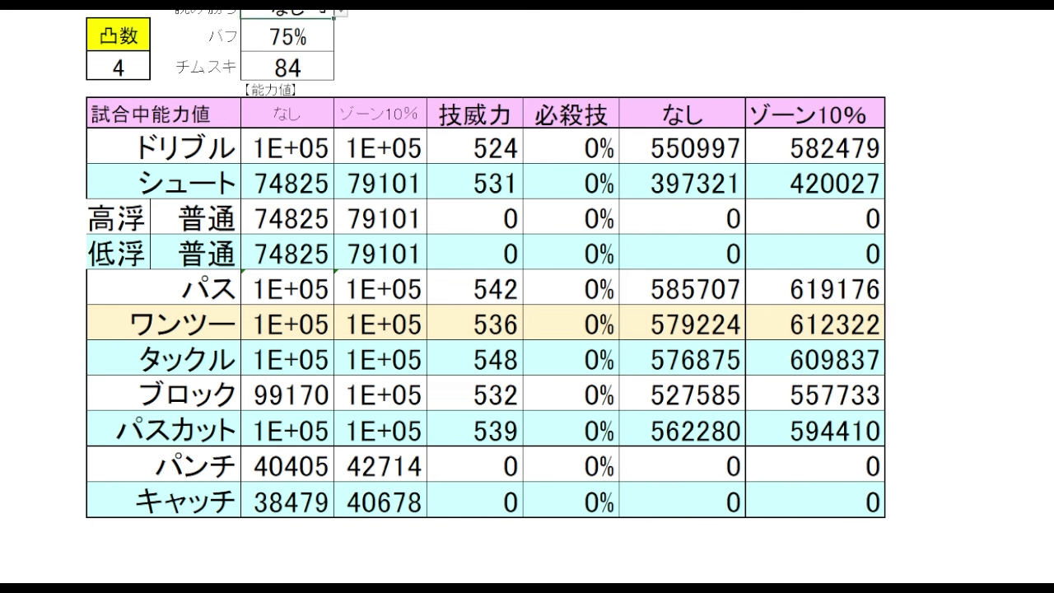
{"action": "left_click", "coordinate": [340, 13]}
{"action": "left_click", "coordinate": [331, 32]}
{"action": "left_click", "coordinate": [975, 300]}
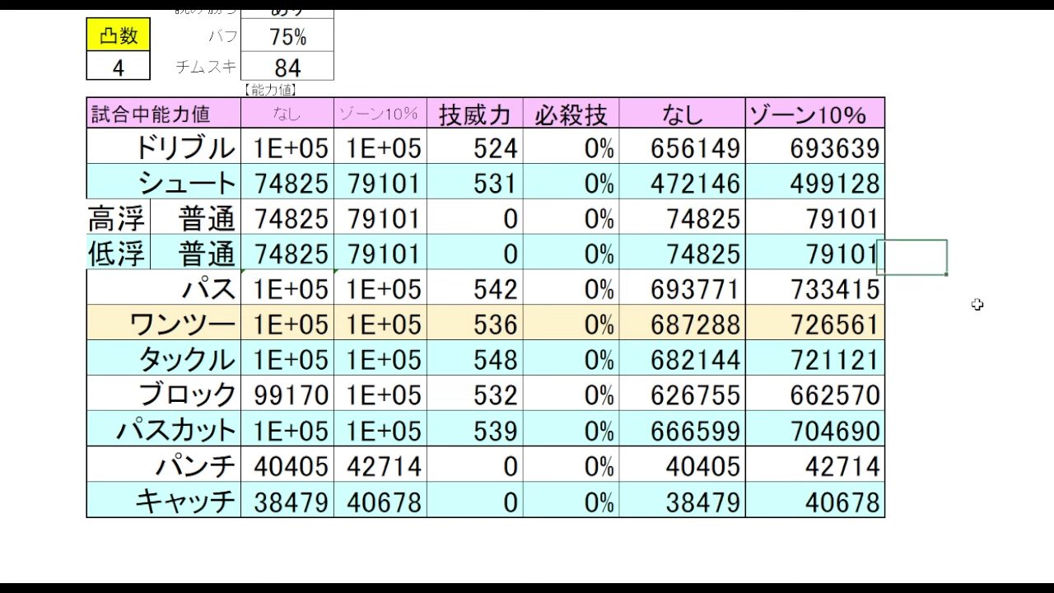
{"action": "left_click", "coordinate": [861, 402]}
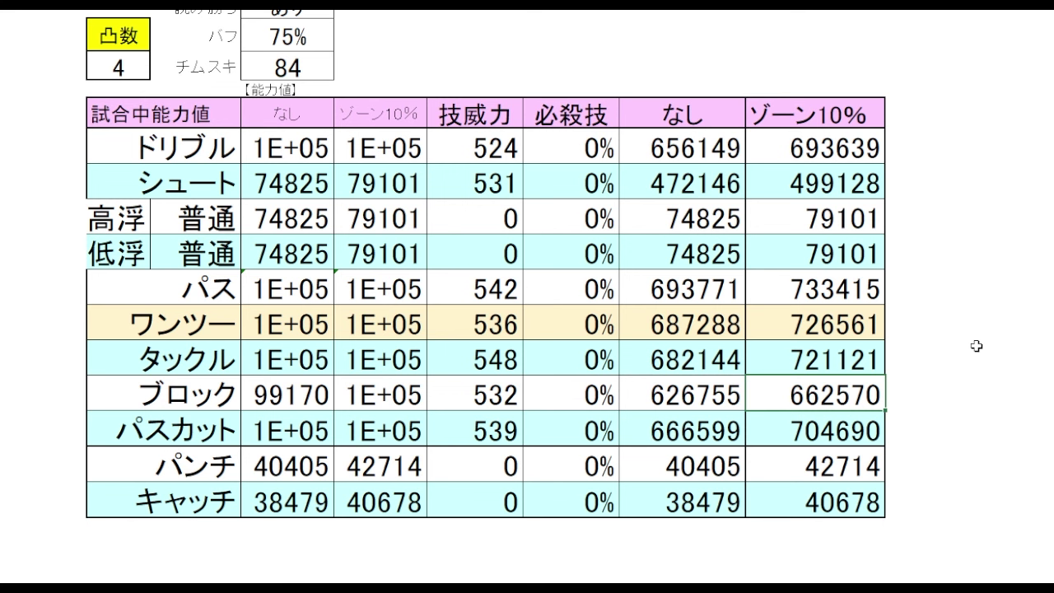
{"action": "left_click", "coordinate": [974, 396]}
Set the 技威力 value of パスカット in the in-match ability table to 520
{"action": "left_click", "coordinate": [590, 431]}
{"action": "key", "text": "Left"}
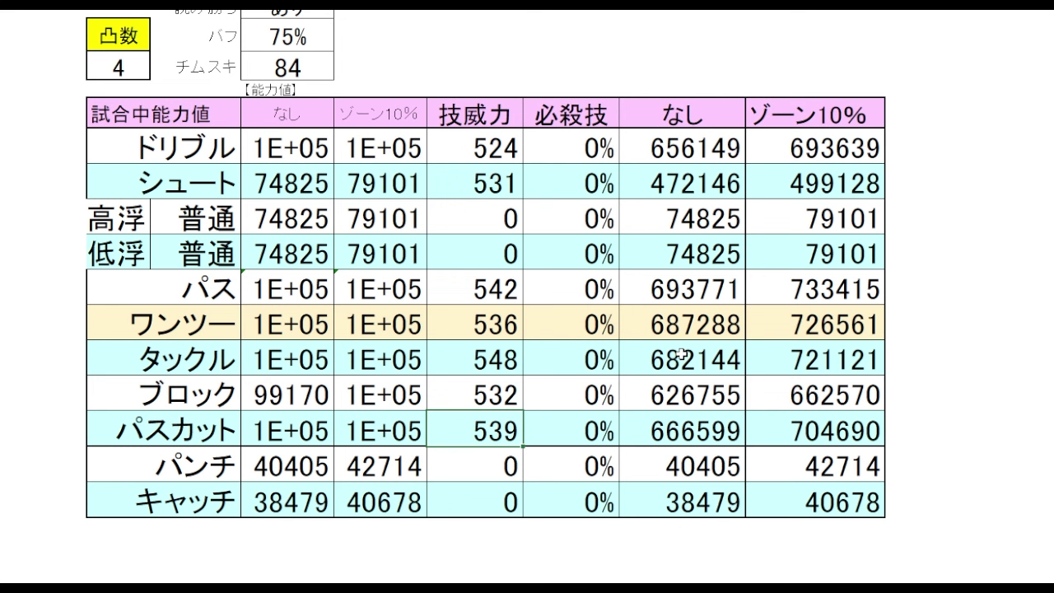
{"action": "type", "text": "520"}
{"action": "key", "text": "Return"}
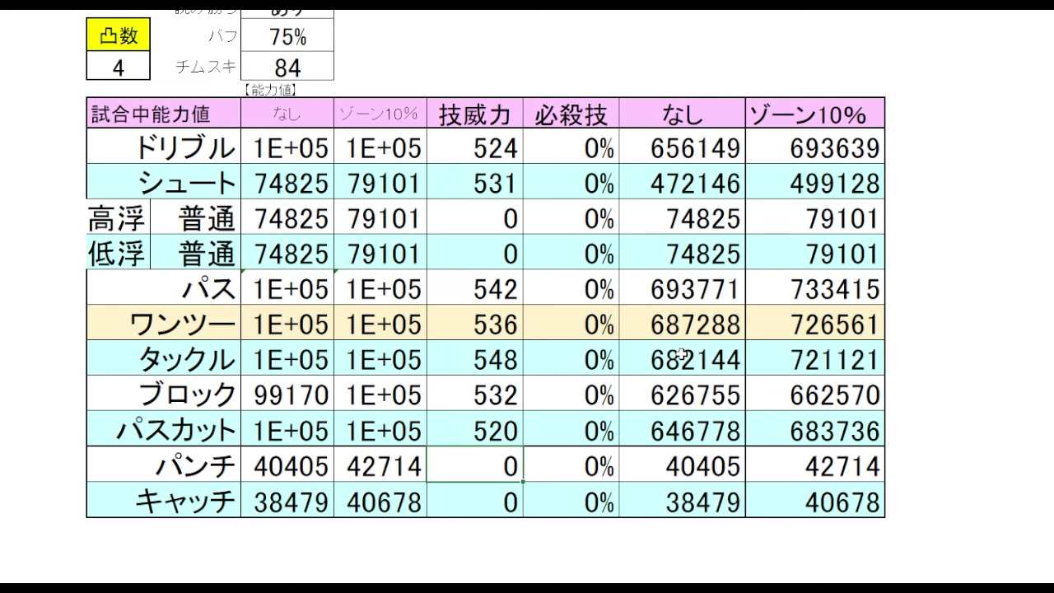
{"action": "left_click", "coordinate": [967, 423]}
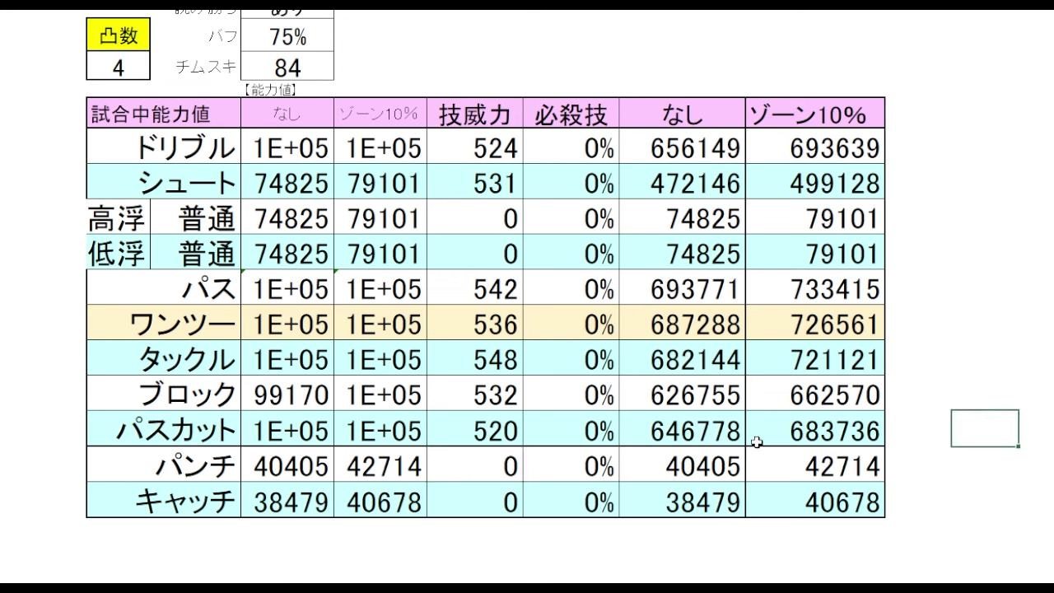
Compare the パスカット results in the final なし and ゾーン10% columns using the changed 技威力
{"action": "left_click", "coordinate": [709, 438]}
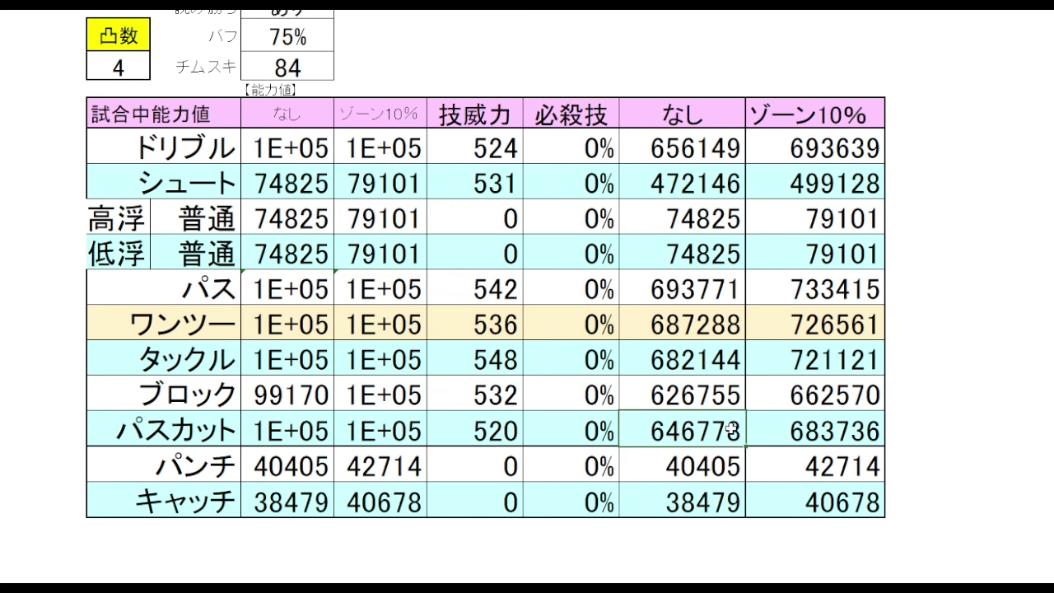
{"action": "left_click", "coordinate": [822, 436]}
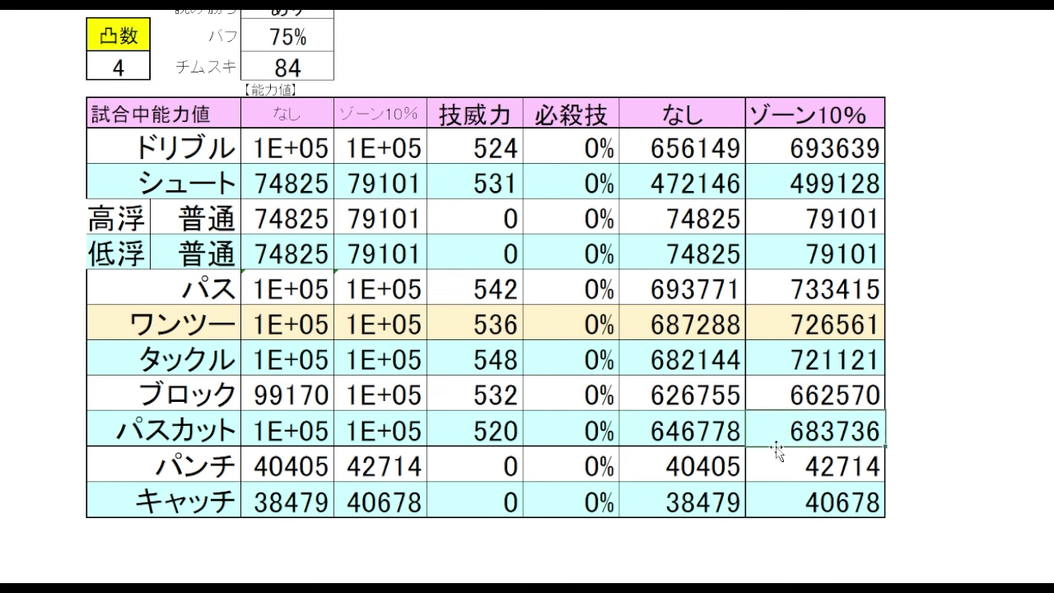
{"action": "left_click", "coordinate": [700, 435]}
{"action": "left_click", "coordinate": [864, 435]}
{"action": "left_click", "coordinate": [933, 431]}
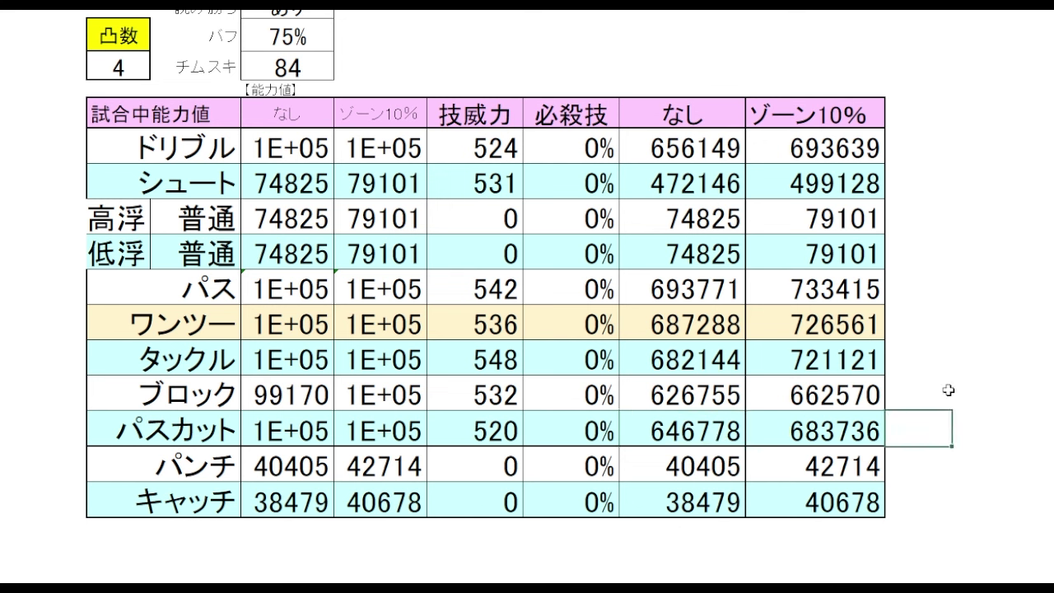
{"action": "left_click", "coordinate": [704, 425]}
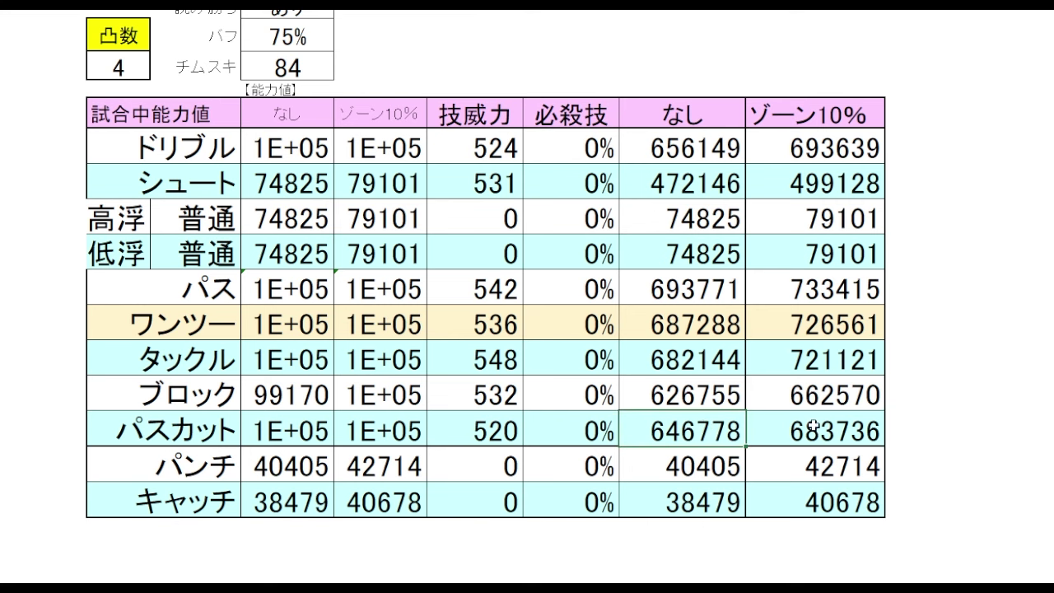
{"action": "left_click", "coordinate": [928, 430]}
{"action": "left_click", "coordinate": [960, 422]}
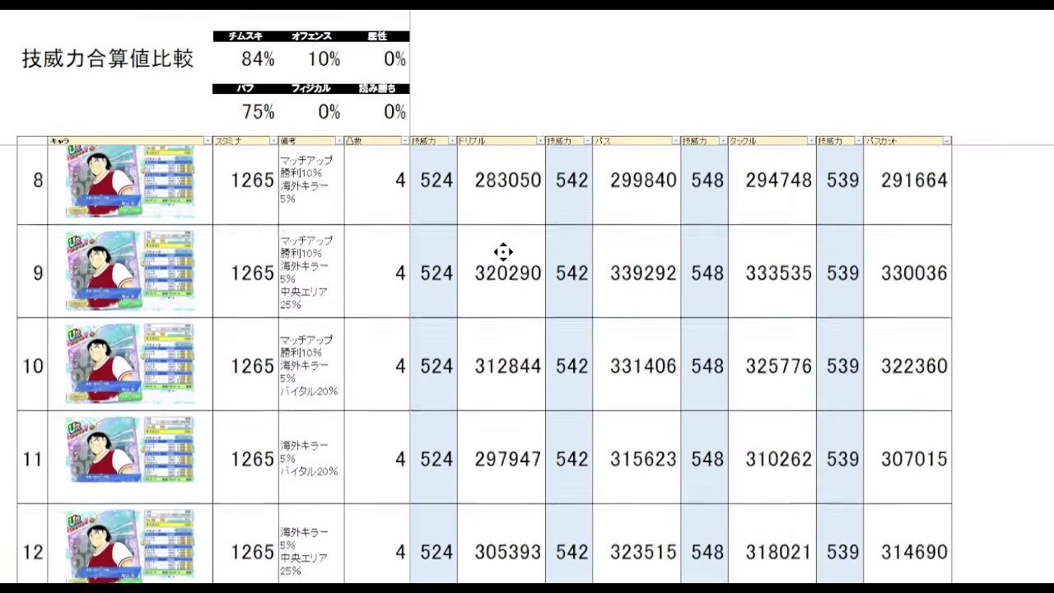
Sort the 技威力合算値比較 table by ドリブル from highest to lowest
{"action": "scroll", "coordinate": [503, 251], "scroll_direction": "up", "scroll_amount": 3}
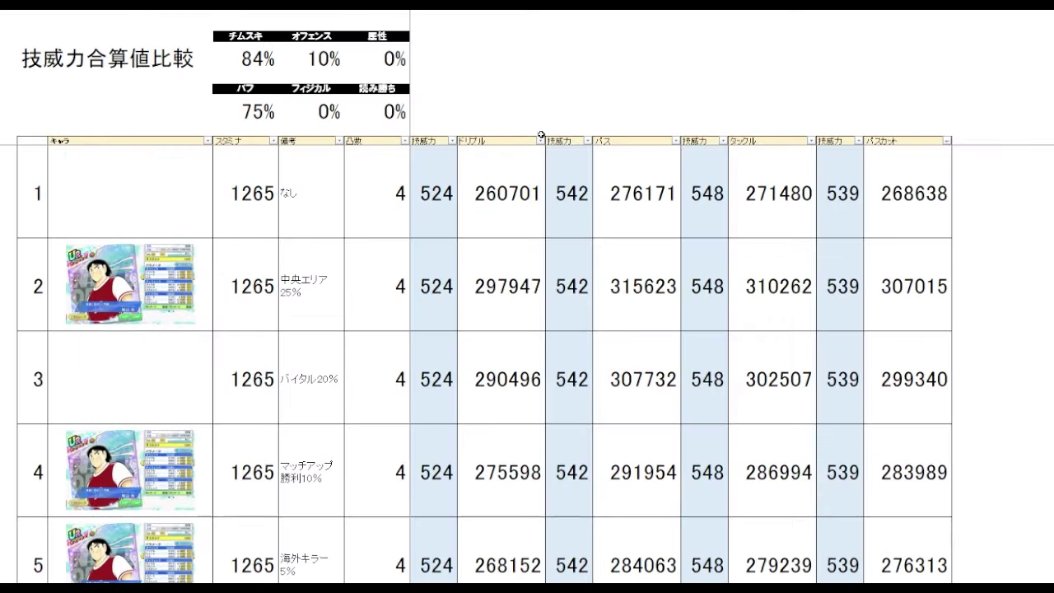
{"action": "left_click", "coordinate": [537, 82]}
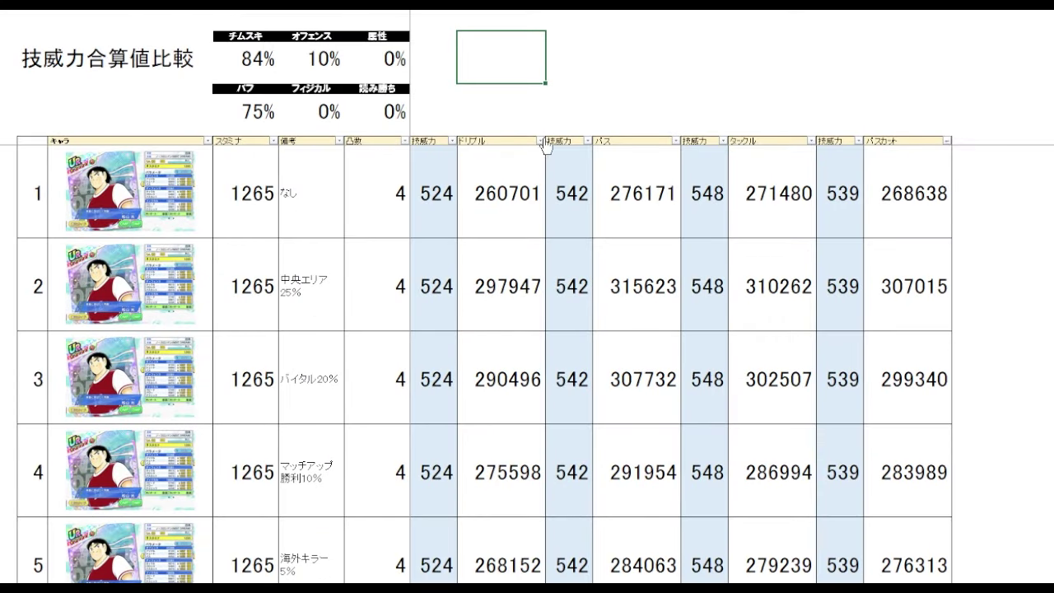
{"action": "left_click", "coordinate": [618, 113]}
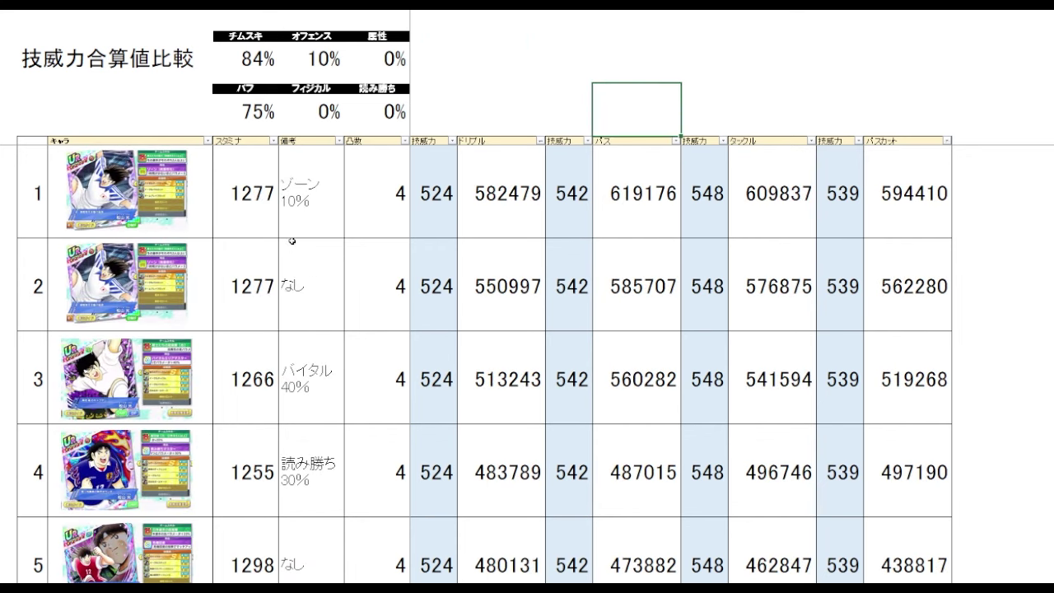
Compare the ドリブル values of the ゾーン10%, なし, バイタル40% and 読み勝ち30% rows
{"action": "left_click_drag", "start_coordinate": [297, 223], "coordinate": [297, 282]}
{"action": "left_click", "coordinate": [518, 211]}
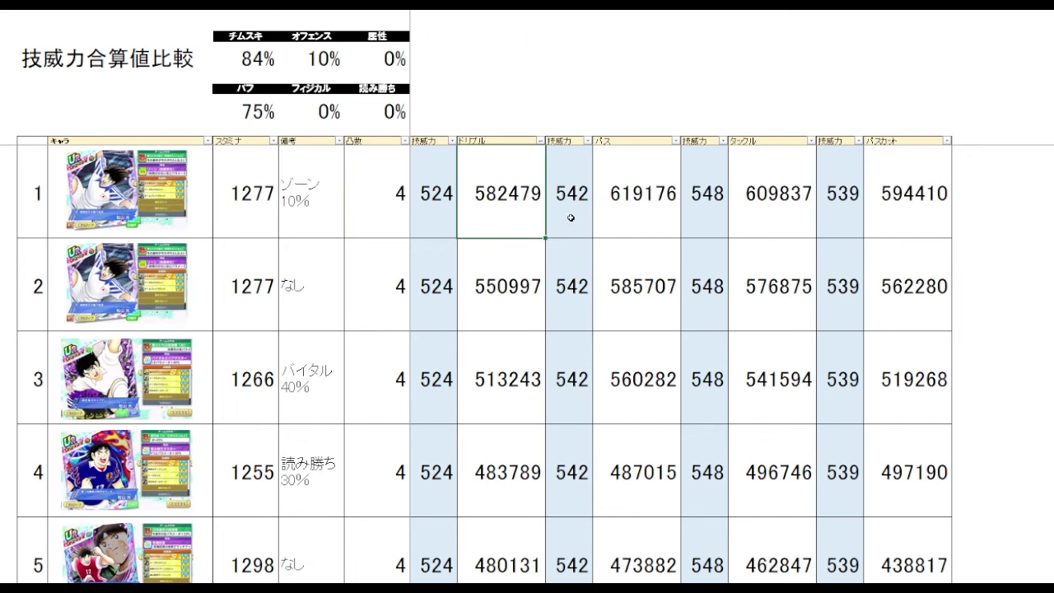
{"action": "left_click", "coordinate": [520, 304]}
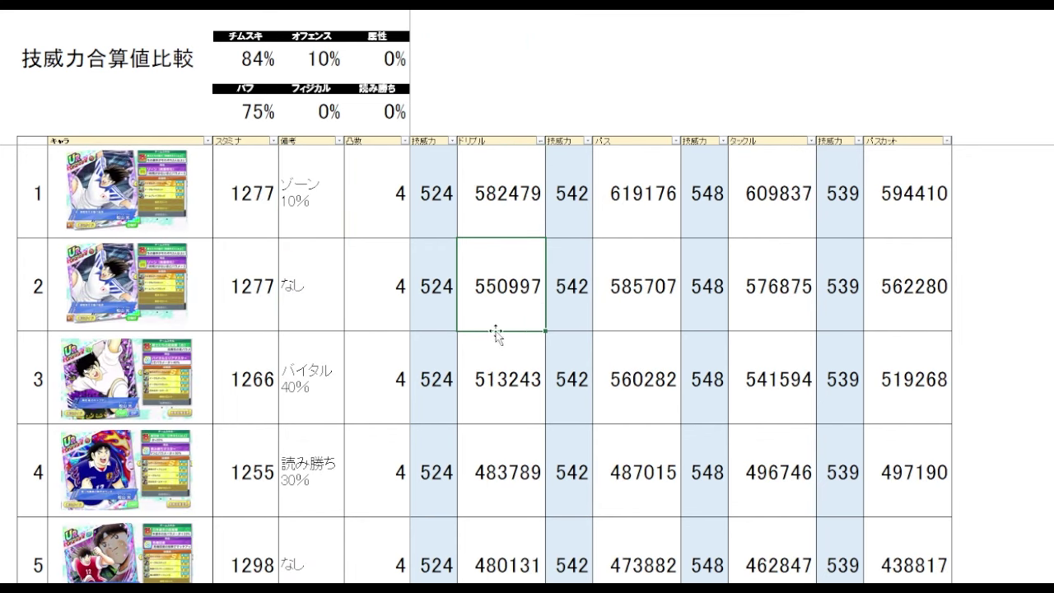
{"action": "left_click", "coordinate": [326, 408]}
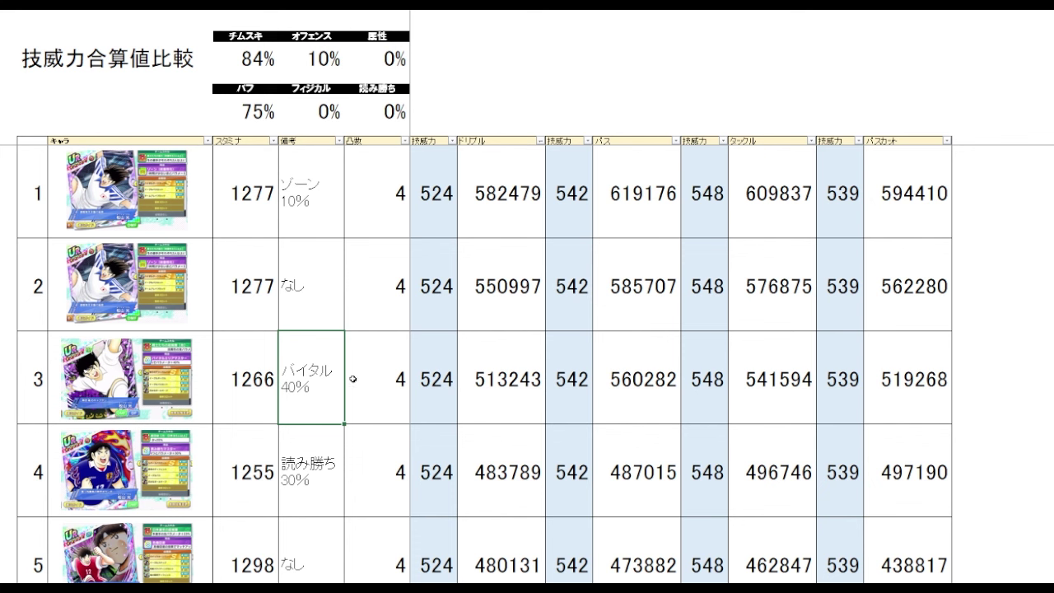
{"action": "left_click", "coordinate": [504, 385]}
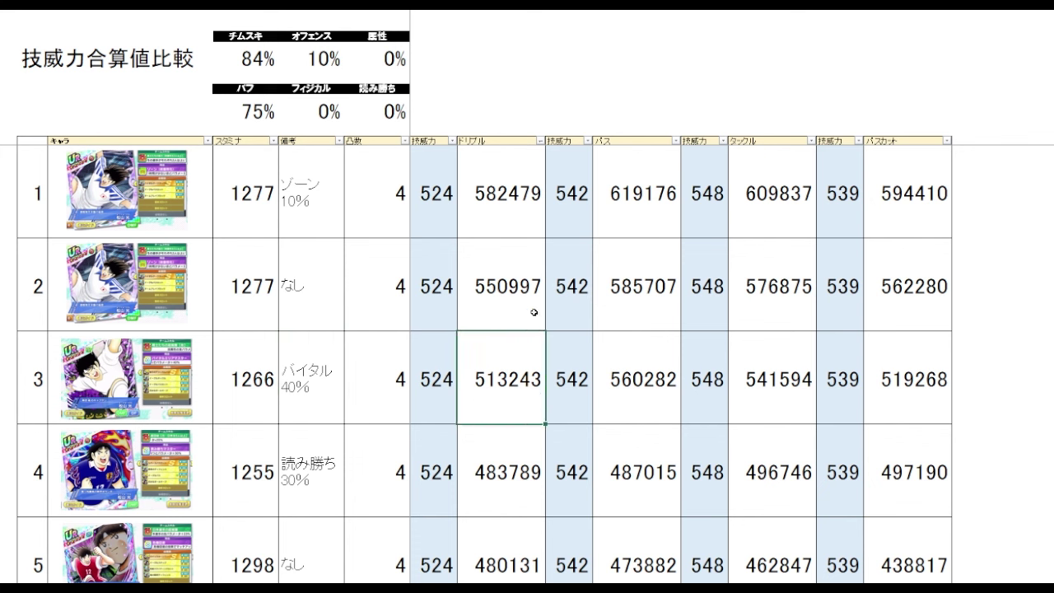
{"action": "left_click_drag", "start_coordinate": [534, 309], "coordinate": [529, 218]}
{"action": "left_click", "coordinate": [650, 80]}
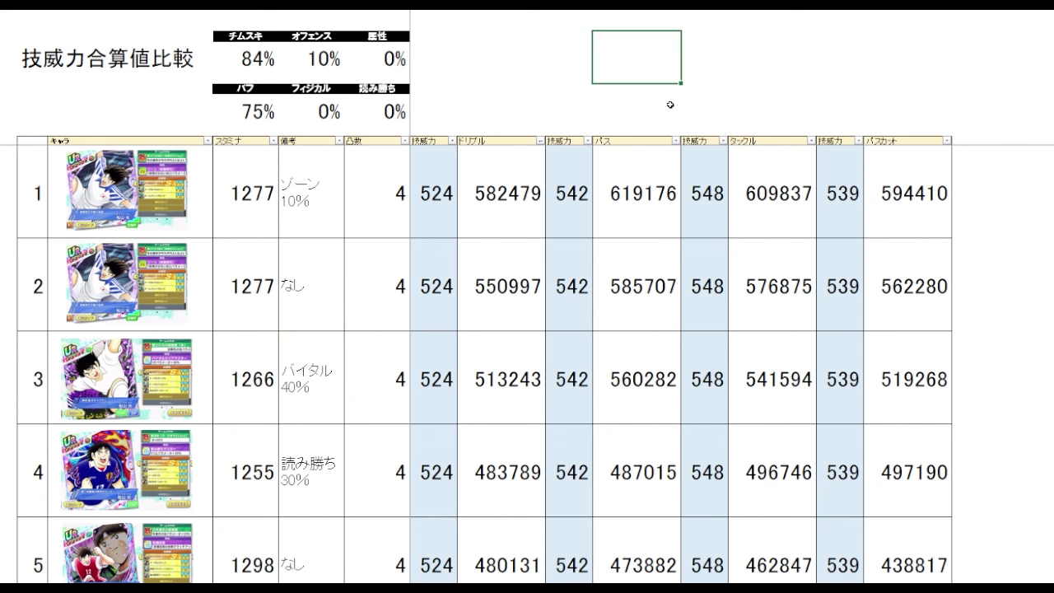
{"action": "left_click_drag", "start_coordinate": [325, 483], "coordinate": [302, 492]}
{"action": "left_click", "coordinate": [334, 481]}
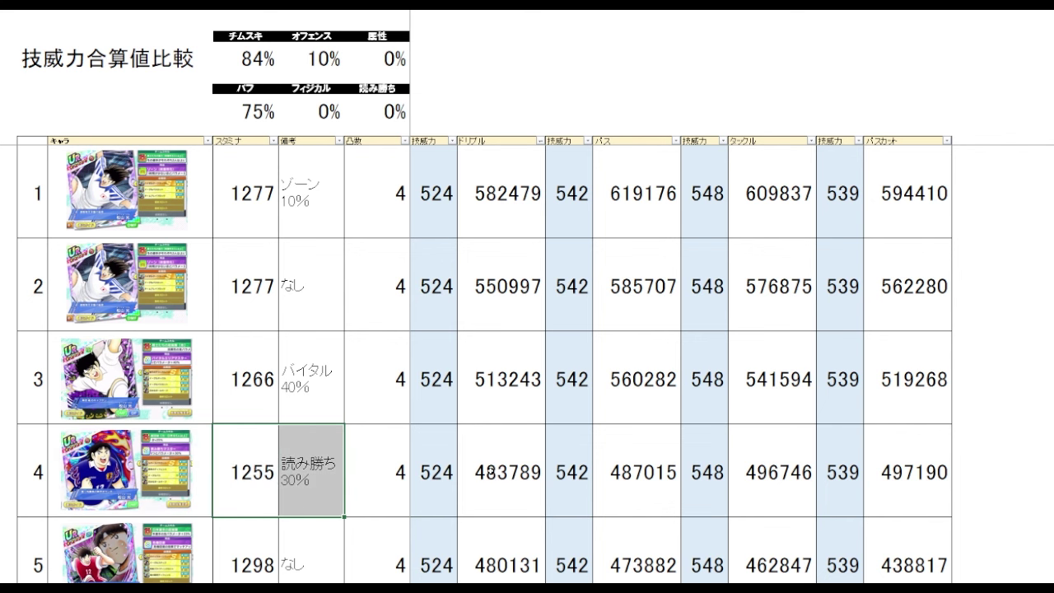
{"action": "left_click", "coordinate": [510, 494]}
Sort the table by パス from highest to lowest and compare the パス values of the ゾーン10%, なし and バイタル40% rows
{"action": "left_click", "coordinate": [645, 391]}
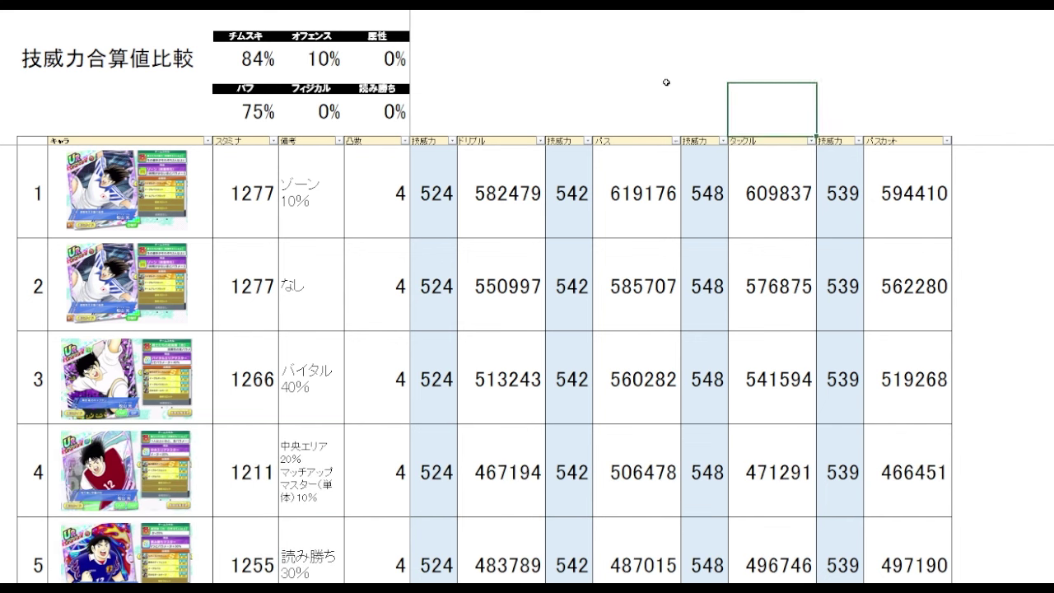
{"action": "left_click", "coordinate": [665, 83]}
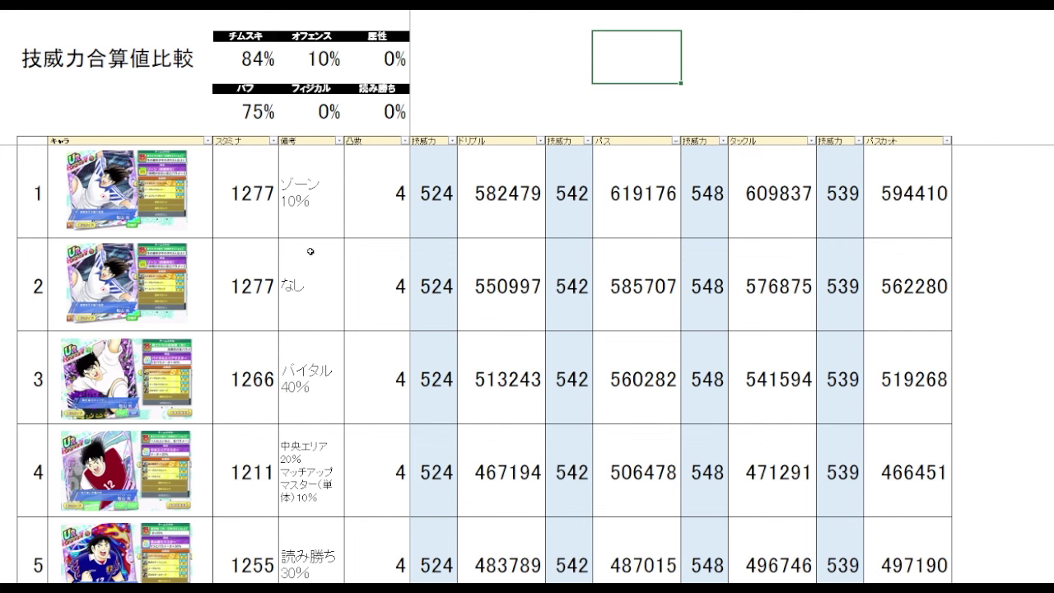
{"action": "left_click", "coordinate": [310, 217]}
{"action": "left_click", "coordinate": [650, 208]}
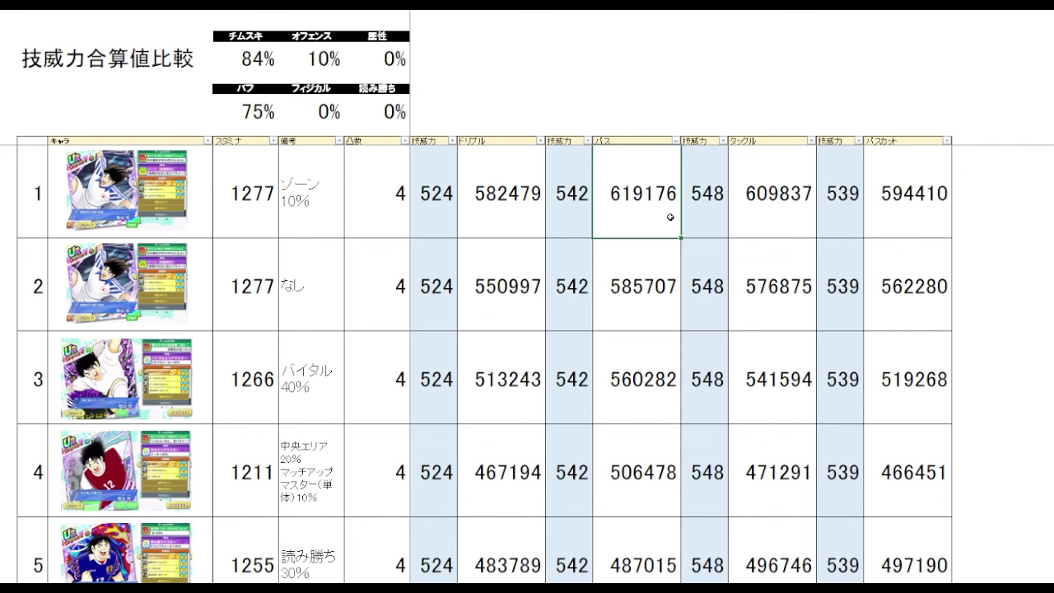
{"action": "left_click", "coordinate": [647, 320]}
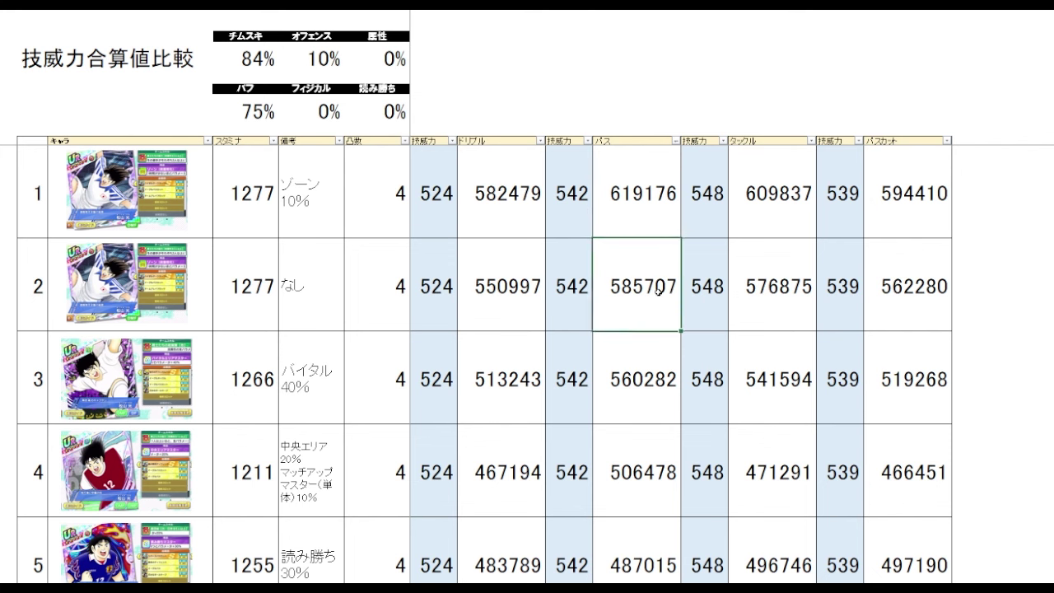
{"action": "left_click", "coordinate": [327, 409]}
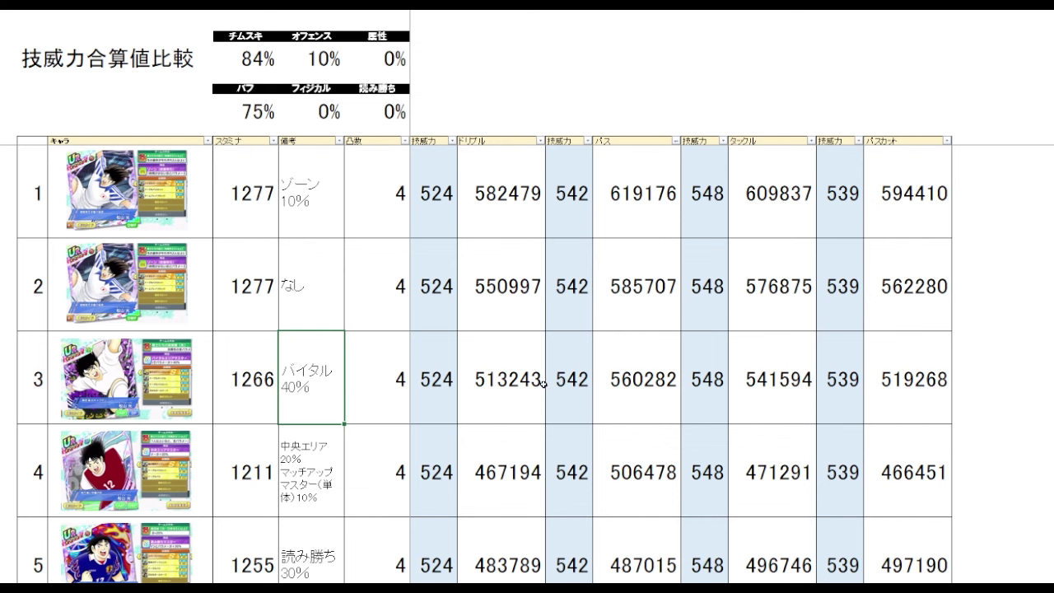
{"action": "left_click", "coordinate": [665, 400]}
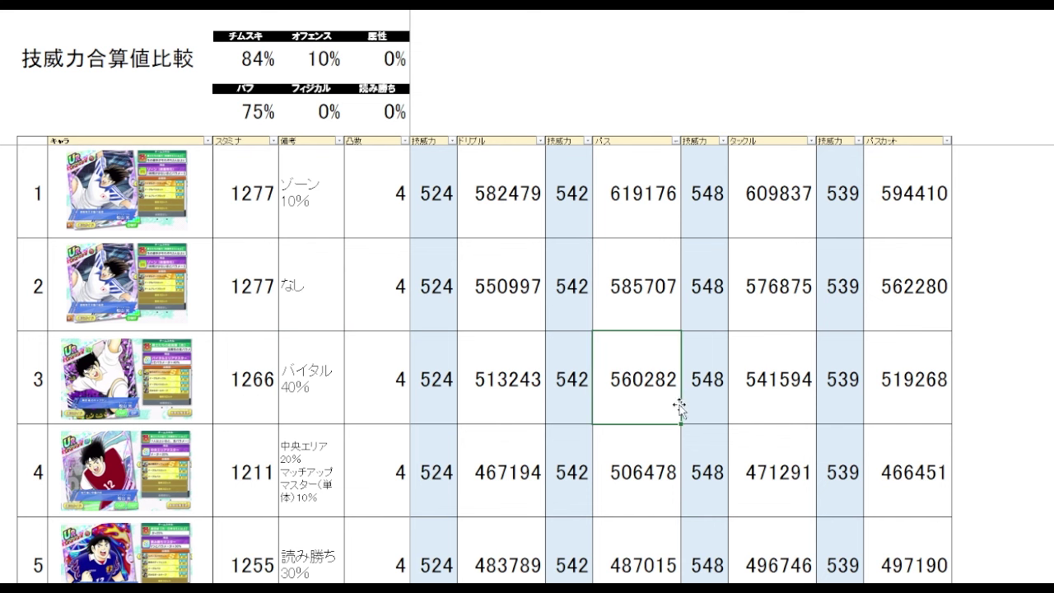
{"action": "left_click", "coordinate": [659, 292]}
{"action": "left_click", "coordinate": [643, 220]}
{"action": "left_click", "coordinate": [642, 248]}
Sort the table by タックル from highest to lowest
{"action": "left_click", "coordinate": [792, 107]}
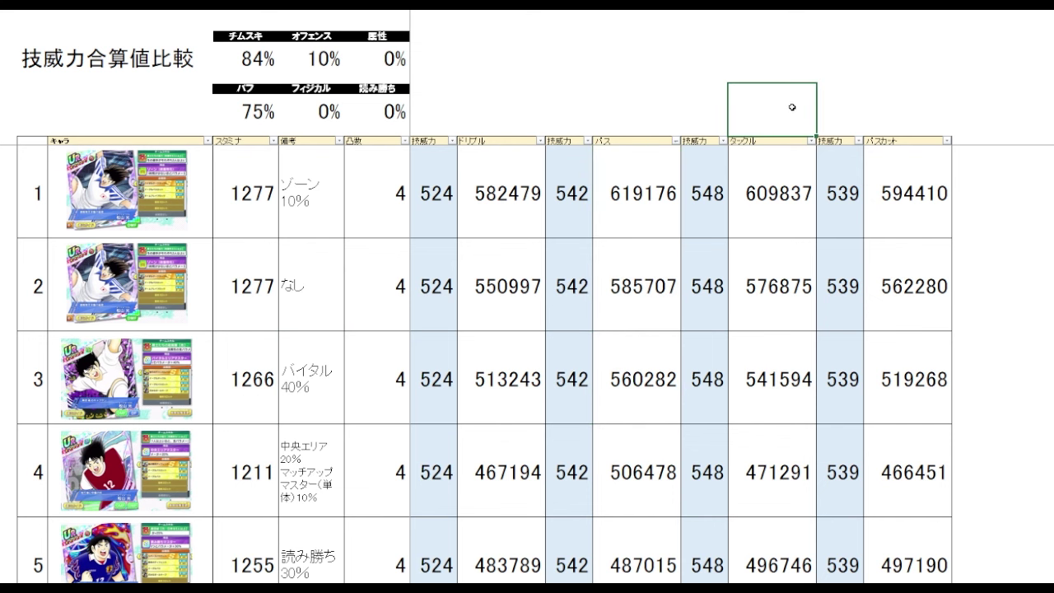
{"action": "left_click", "coordinate": [990, 227]}
{"action": "left_click", "coordinate": [786, 110]}
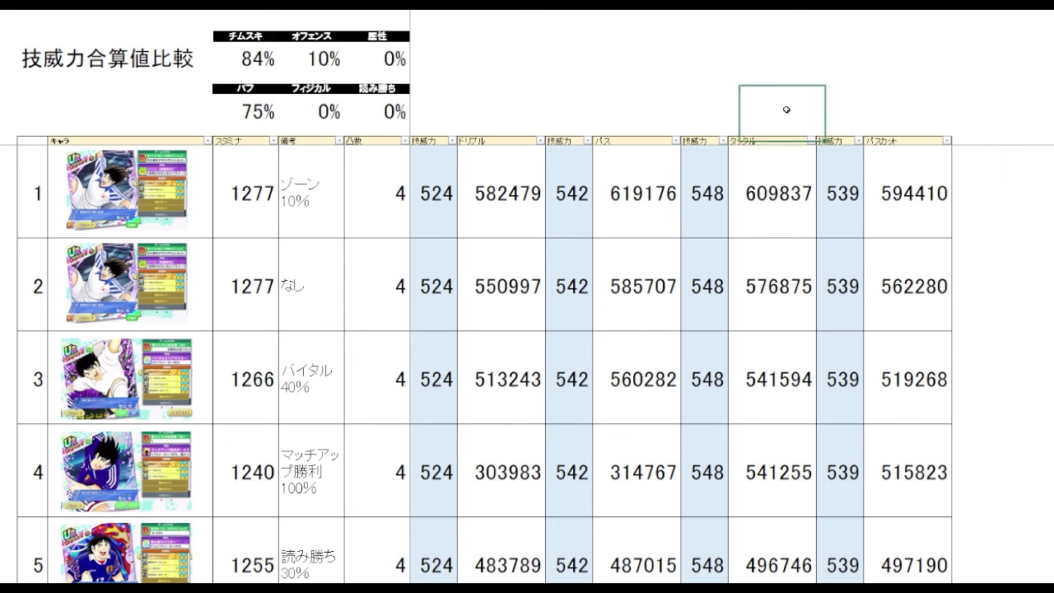
Compare the タックル values of the ゾーン10%, なし and バイタル40% rows
{"action": "left_click", "coordinate": [333, 227]}
{"action": "left_click", "coordinate": [751, 222]}
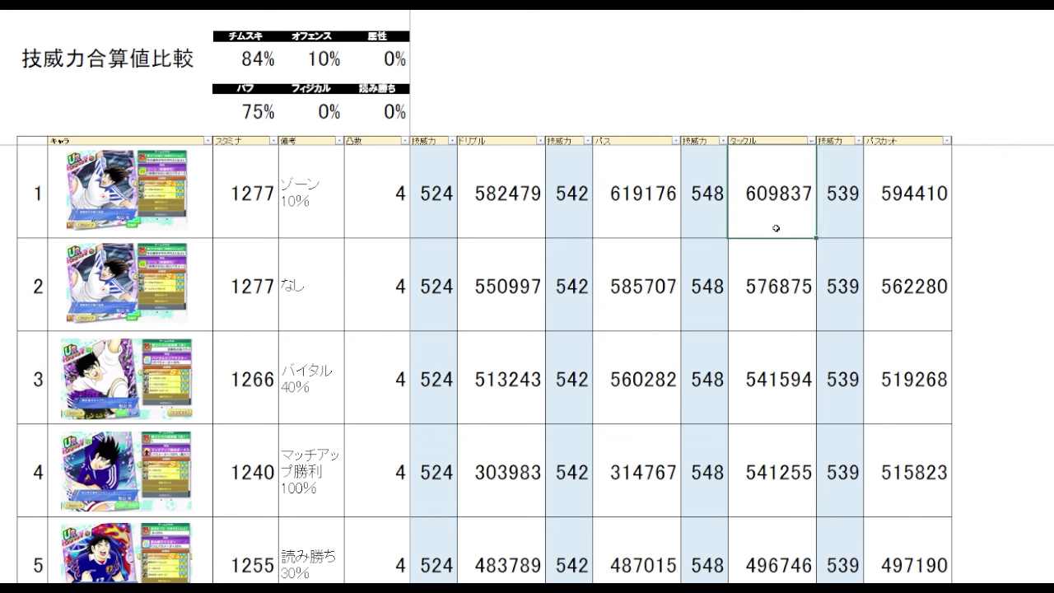
{"action": "left_click", "coordinate": [331, 318]}
{"action": "left_click", "coordinate": [762, 303]}
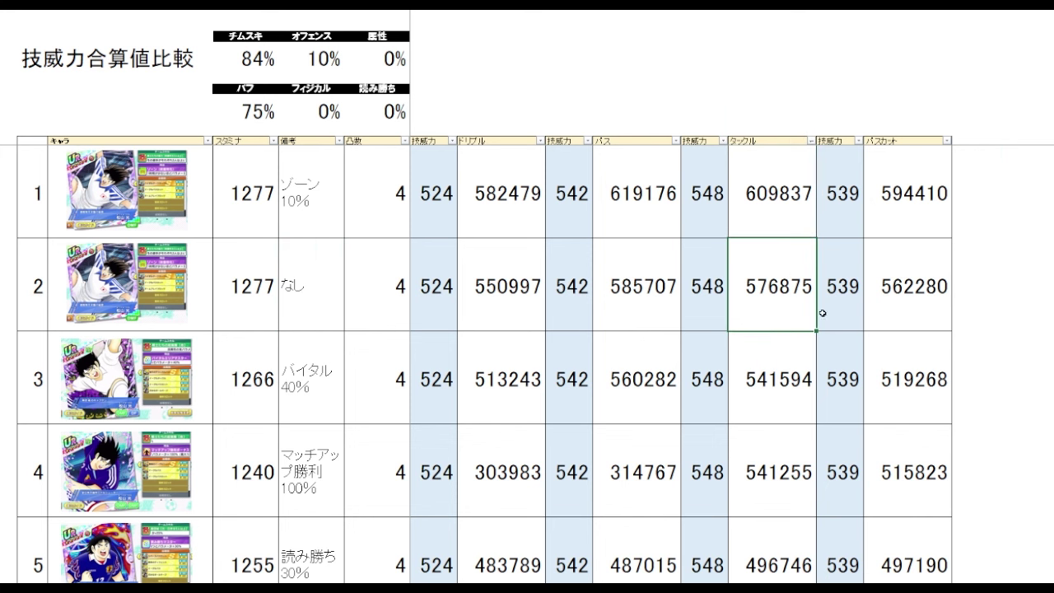
{"action": "key", "text": "Down"}
{"action": "left_click", "coordinate": [317, 406]}
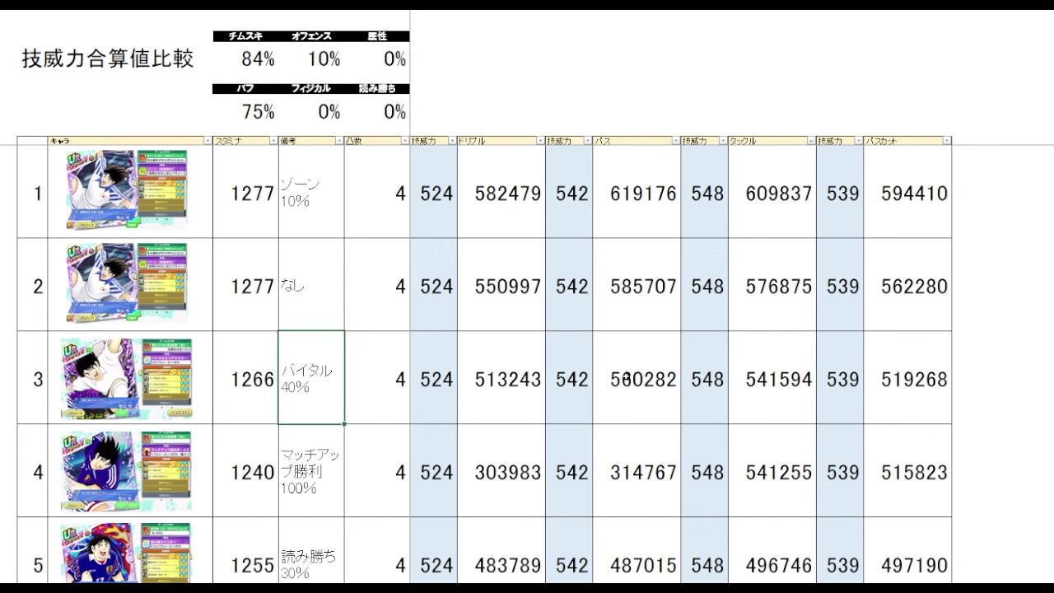
{"action": "left_click", "coordinate": [762, 373]}
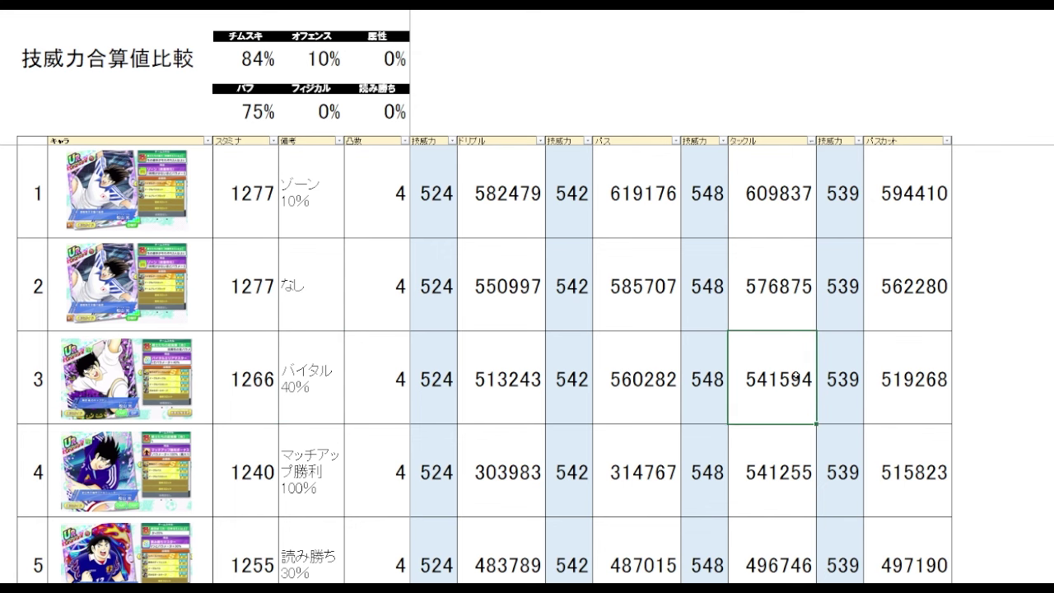
Check the タックル values of the マッチアップ勝利100% and 読み勝ち30% rows against the top rows
{"action": "key", "text": "Down"}
{"action": "key", "text": "Down"}
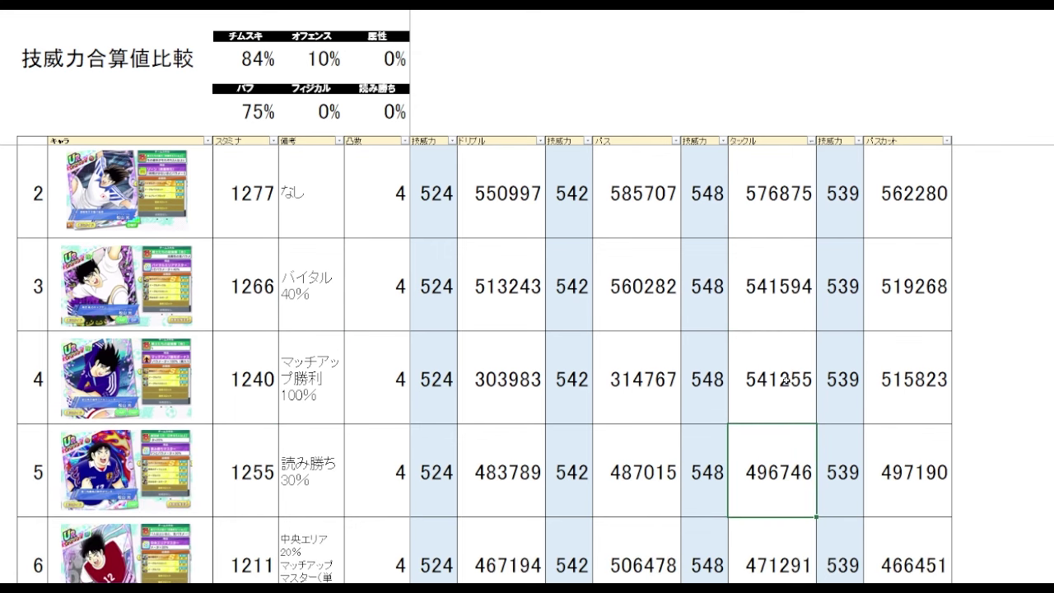
{"action": "left_click", "coordinate": [316, 485]}
{"action": "left_click", "coordinate": [795, 476]}
{"action": "scroll", "coordinate": [864, 310], "scroll_direction": "up", "scroll_amount": 1}
{"action": "left_click_drag", "start_coordinate": [814, 224], "coordinate": [791, 284]}
Sort the table by パスカット from highest to lowest and compare the パスカット values of the five top rows
{"action": "left_click", "coordinate": [1016, 205]}
{"action": "key", "text": "Right"}
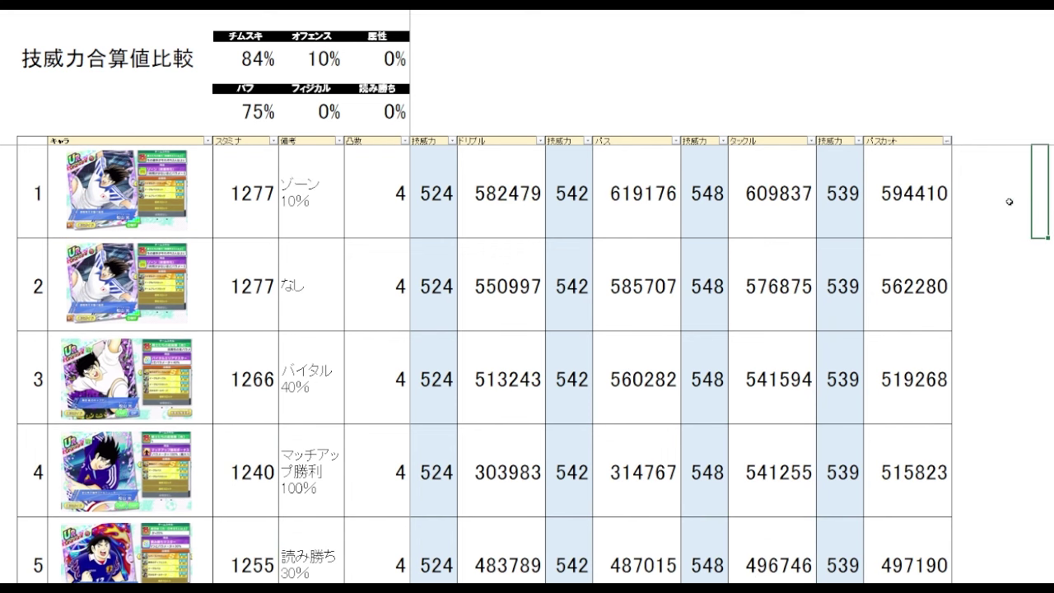
{"action": "left_click", "coordinate": [900, 202]}
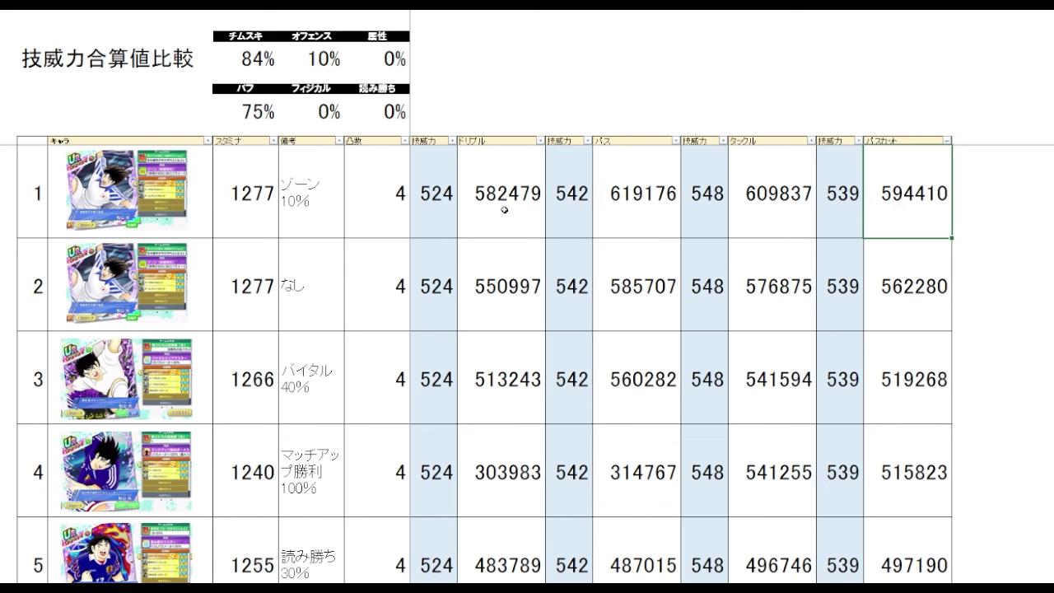
{"action": "left_click", "coordinate": [922, 288]}
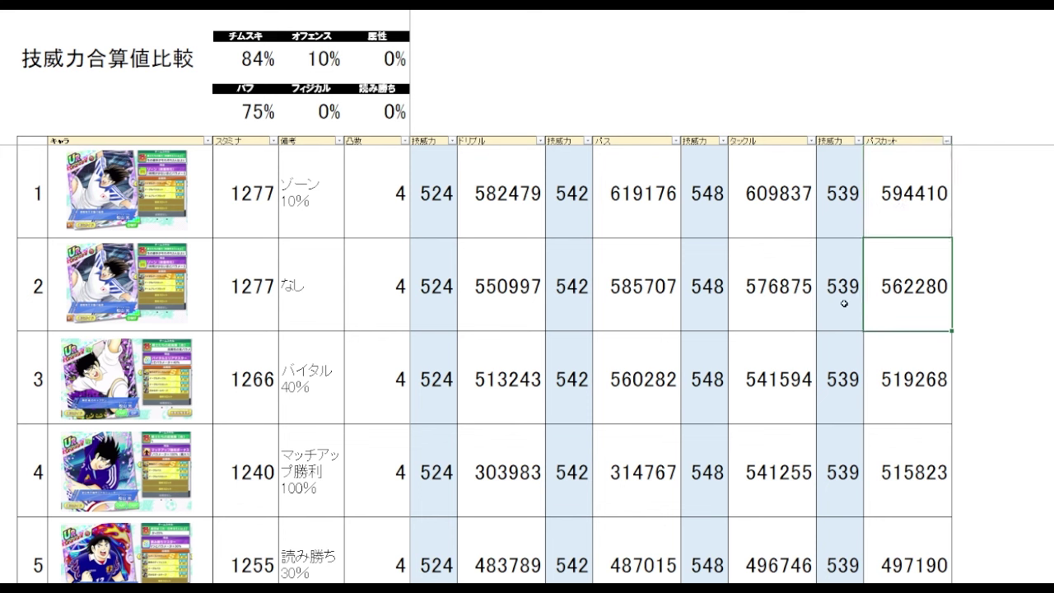
{"action": "left_click", "coordinate": [931, 400]}
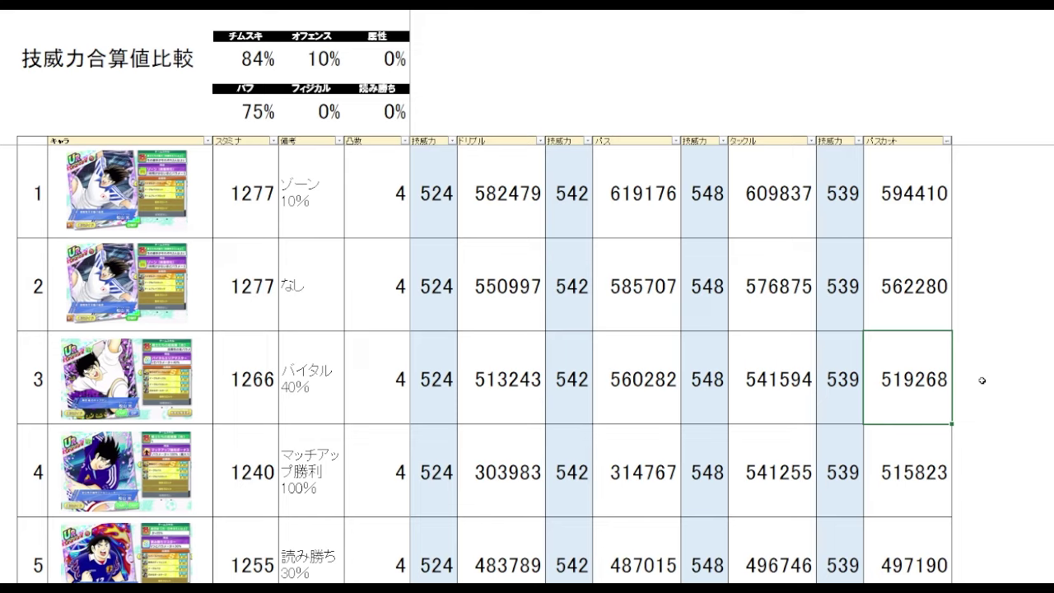
{"action": "key", "text": "Down"}
{"action": "key", "text": "Down"}
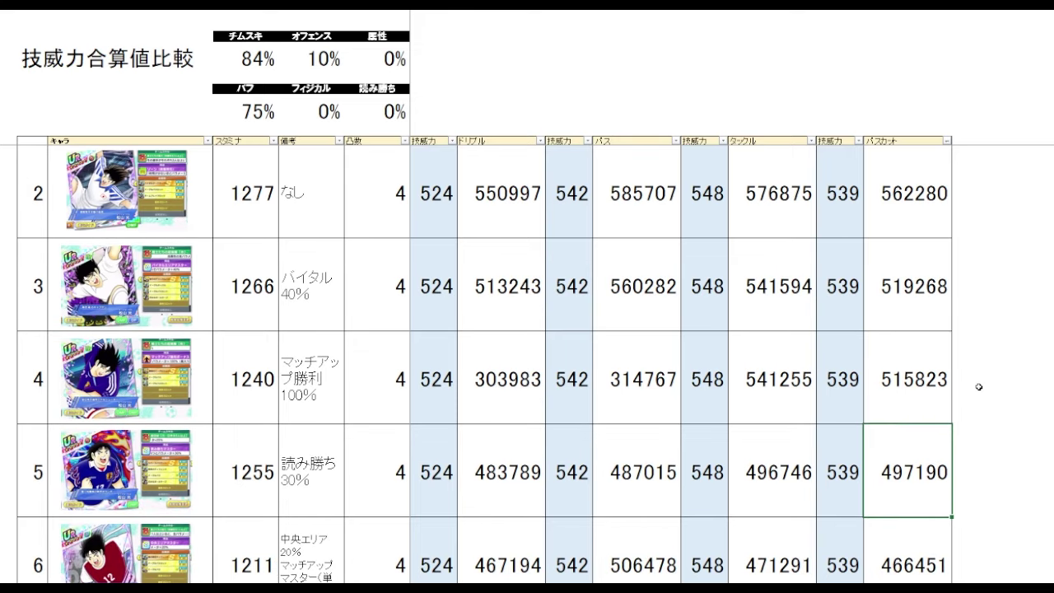
{"action": "left_click", "coordinate": [978, 387]}
{"action": "scroll", "coordinate": [992, 367], "scroll_direction": "up", "scroll_amount": 1}
{"action": "left_click", "coordinate": [1000, 228]}
{"action": "left_click", "coordinate": [923, 211]}
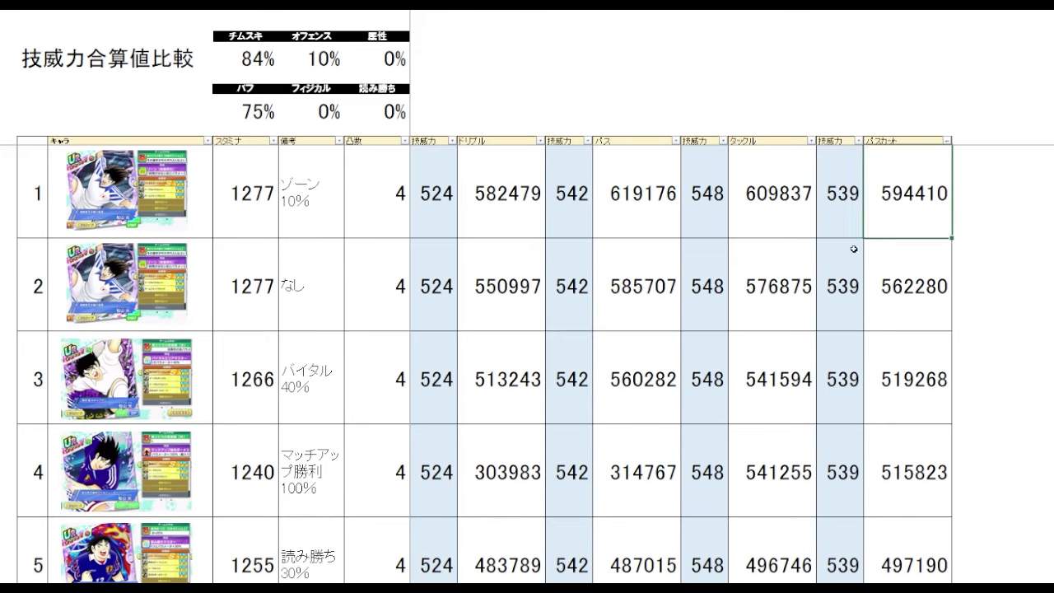
Look over the ゾーン10% row's ability values from パスカット back to ドリブル
{"action": "left_click_drag", "start_coordinate": [853, 248], "coordinate": [535, 250]}
{"action": "left_click", "coordinate": [587, 98]}
{"action": "left_click", "coordinate": [513, 104]}
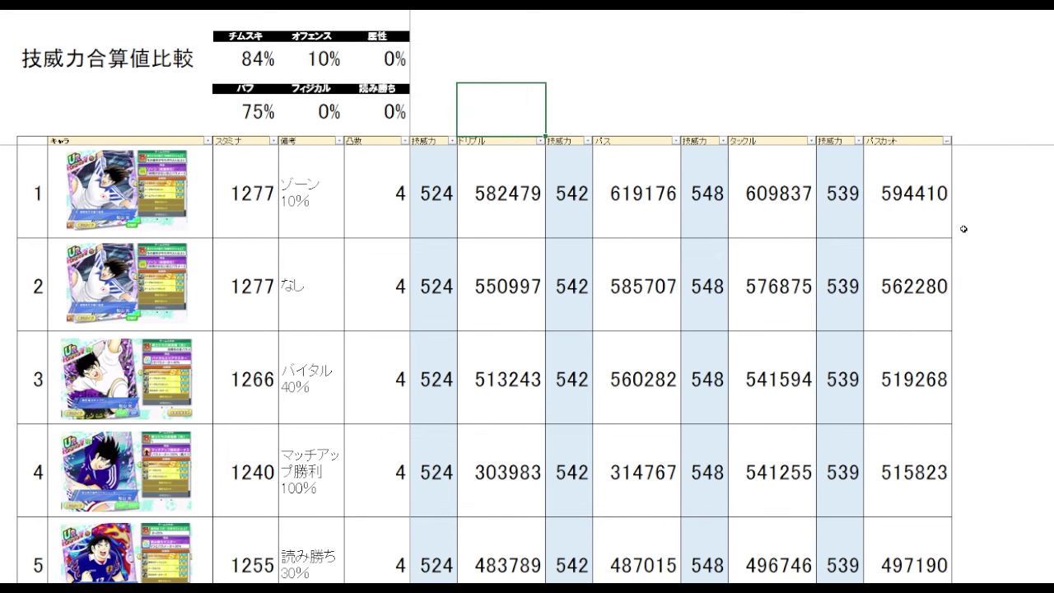
{"action": "left_click", "coordinate": [1006, 241]}
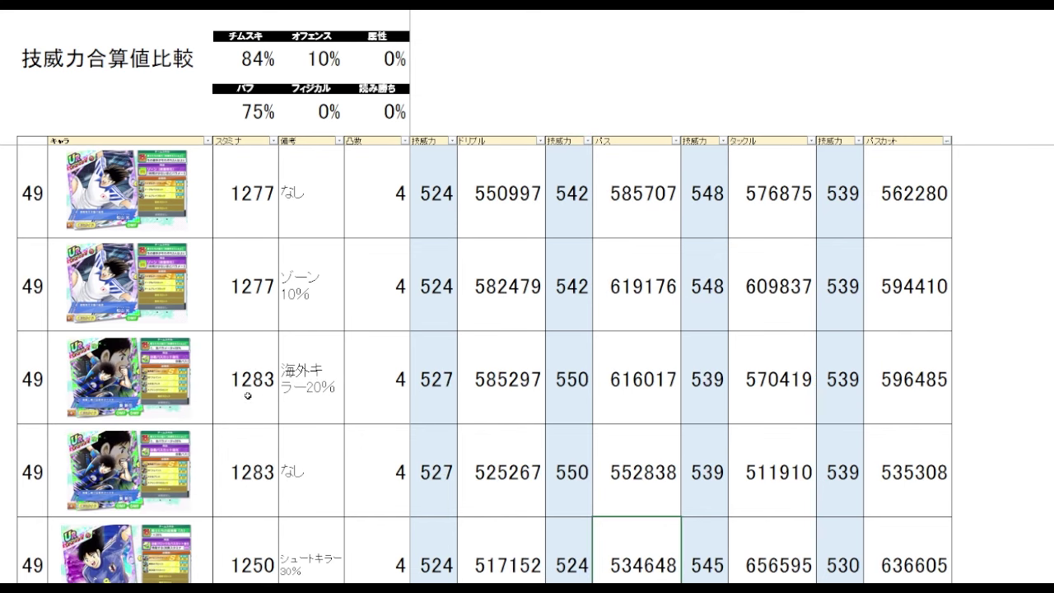
Examine the other characters in the rows numbered 49, including those marked 海外キラー20%, シュートキラー30% and 読み勝ち20%
{"action": "left_click_drag", "start_coordinate": [311, 377], "coordinate": [175, 459]}
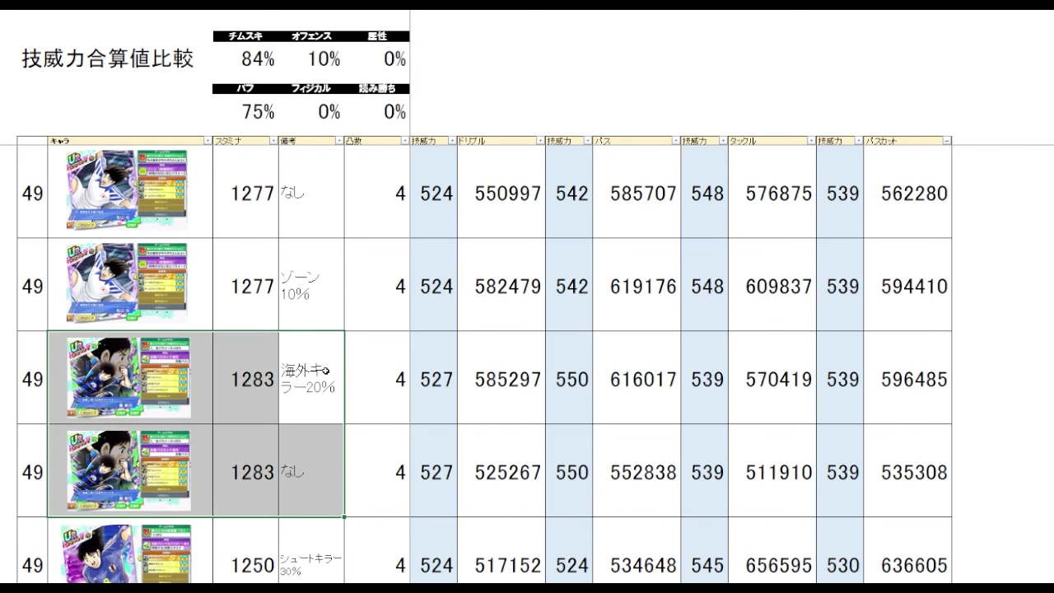
{"action": "scroll", "coordinate": [326, 371], "scroll_direction": "down", "scroll_amount": 1}
{"action": "left_click_drag", "start_coordinate": [309, 296], "coordinate": [176, 442]}
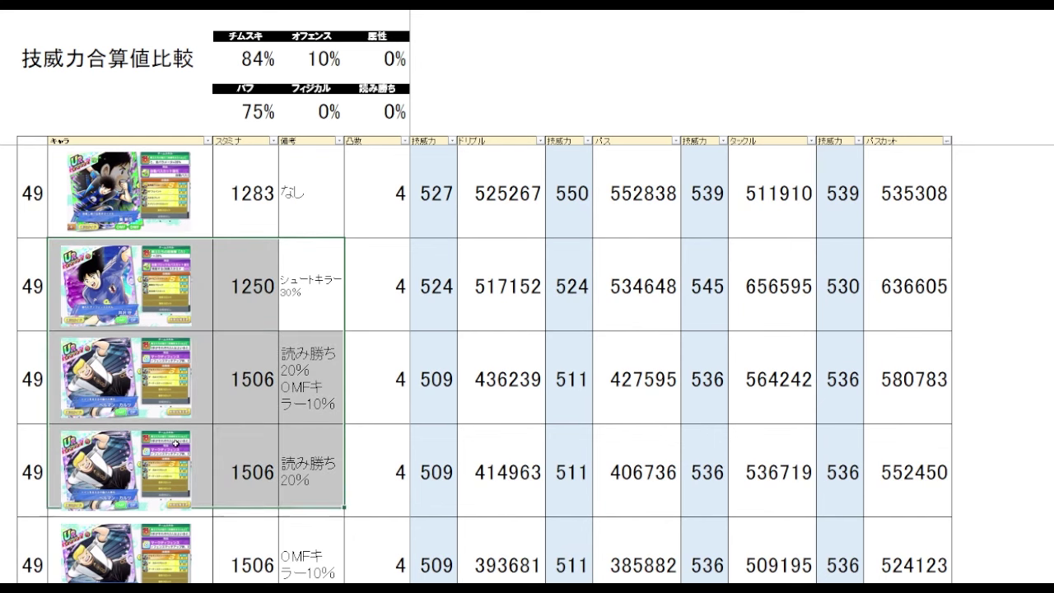
{"action": "scroll", "coordinate": [520, 374], "scroll_direction": "up", "scroll_amount": 1}
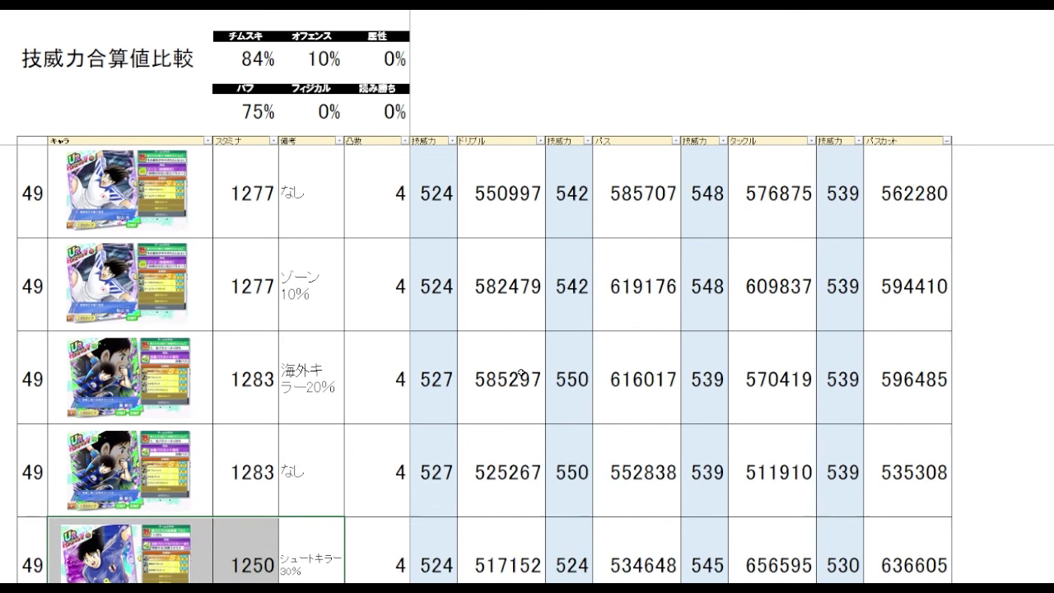
Sort the rows numbered 49 by ドリブル from highest to lowest and check the top row's 備考 entry
{"action": "left_click", "coordinate": [479, 223]}
{"action": "left_click", "coordinate": [514, 90]}
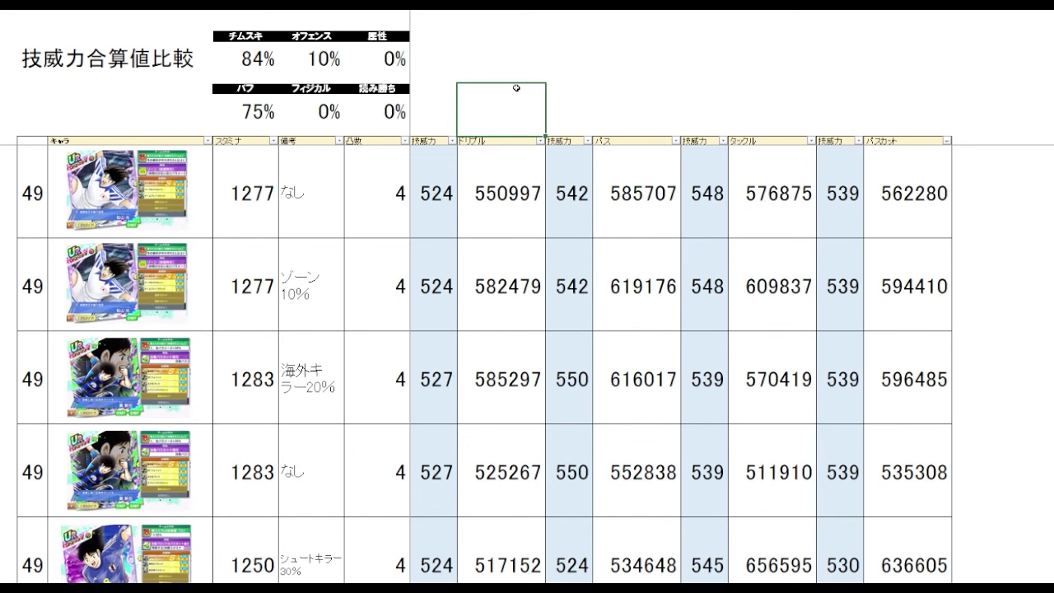
{"action": "left_click", "coordinate": [544, 145]}
{"action": "left_click", "coordinate": [338, 231]}
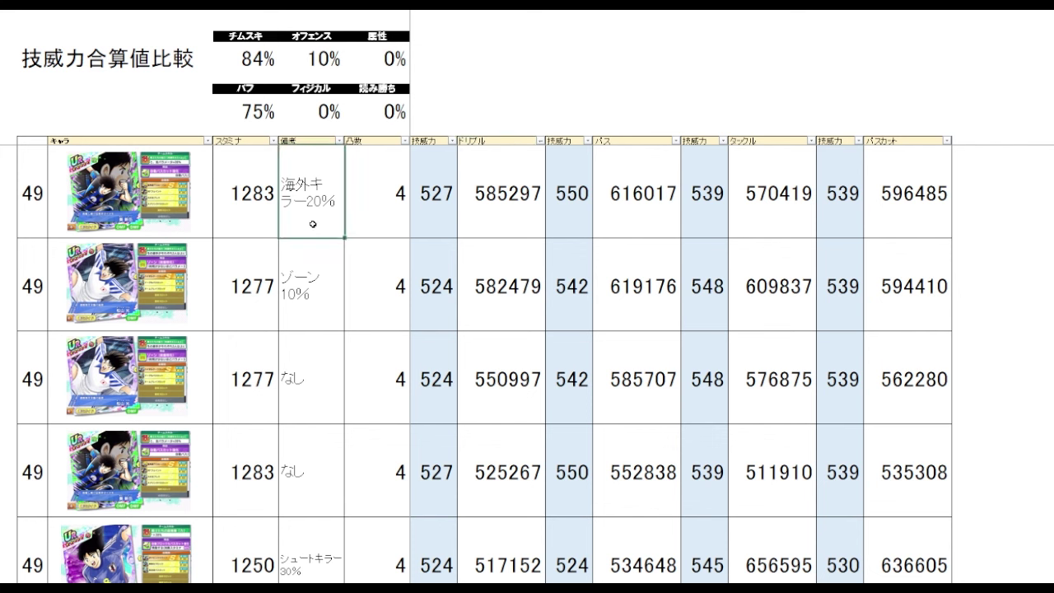
Compare the ドリブル values of the 海外キラー20% and ゾーン10% rows at the head of the table
{"action": "left_click", "coordinate": [512, 225]}
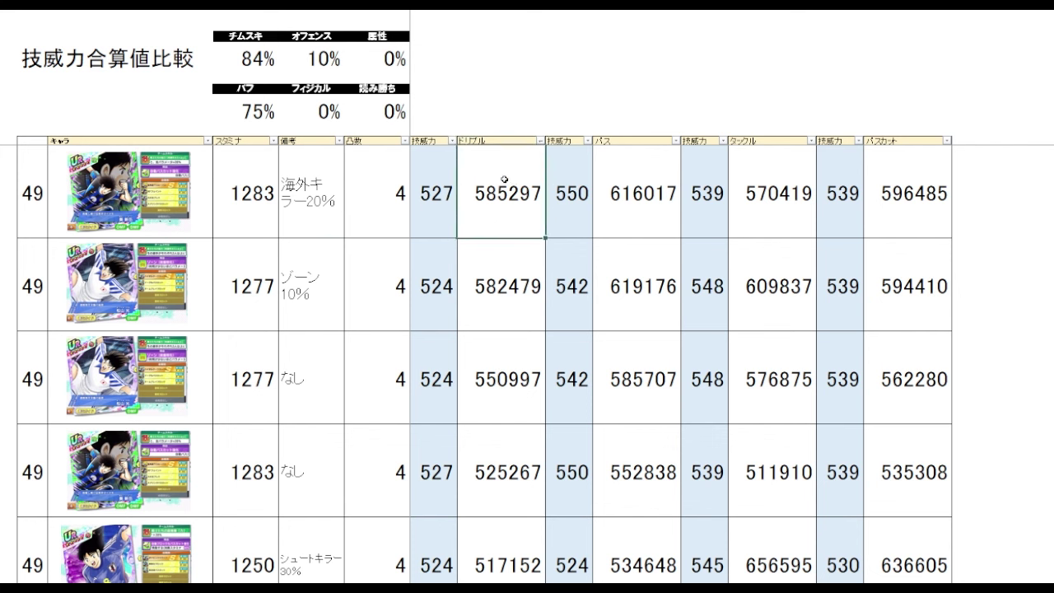
{"action": "left_click", "coordinate": [523, 301]}
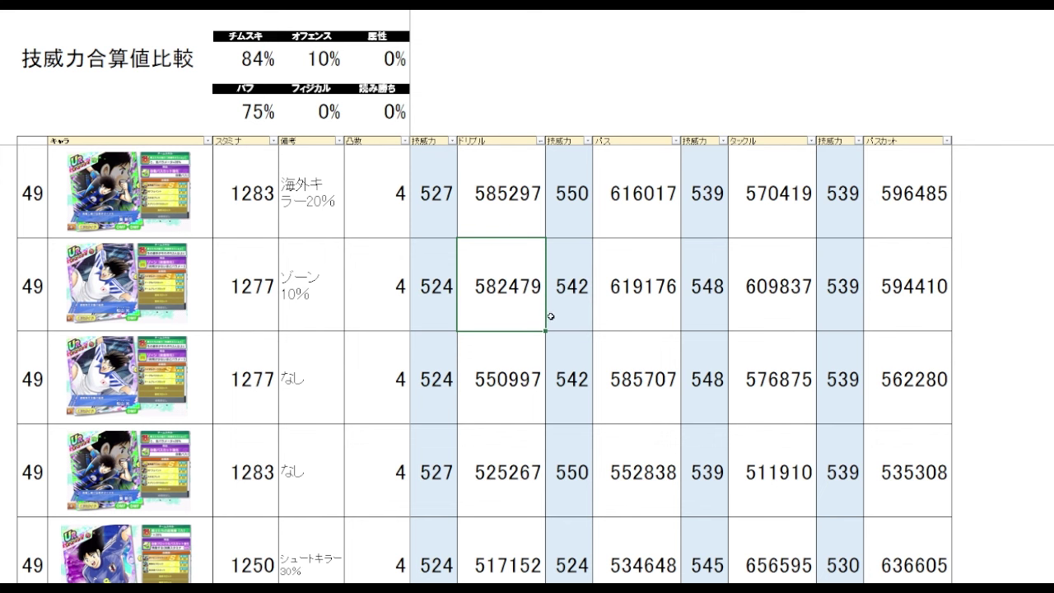
{"action": "left_click_drag", "start_coordinate": [518, 219], "coordinate": [486, 279]}
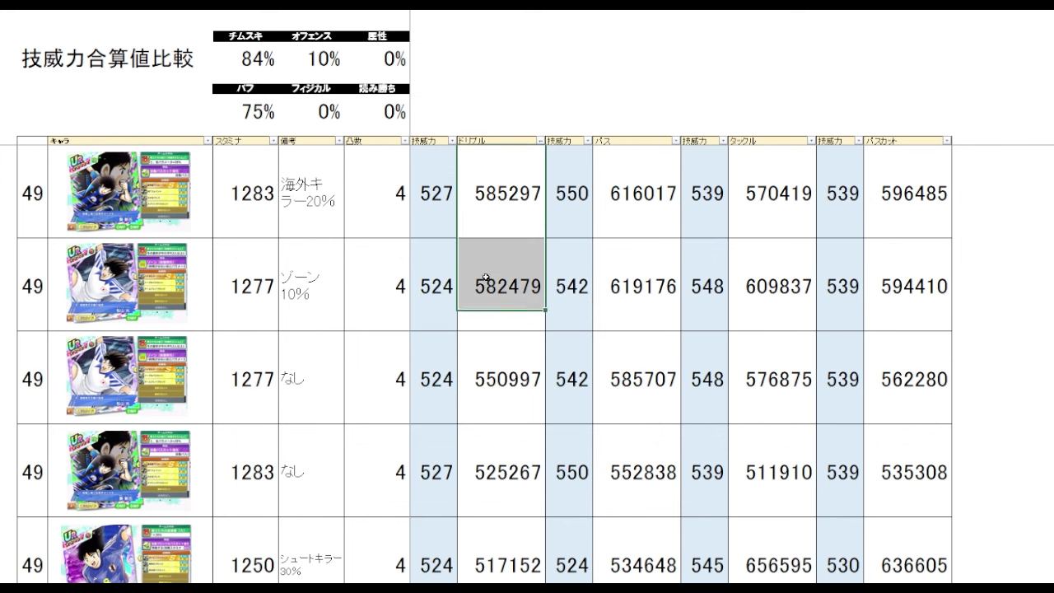
{"action": "left_click_drag", "start_coordinate": [519, 222], "coordinate": [510, 280]}
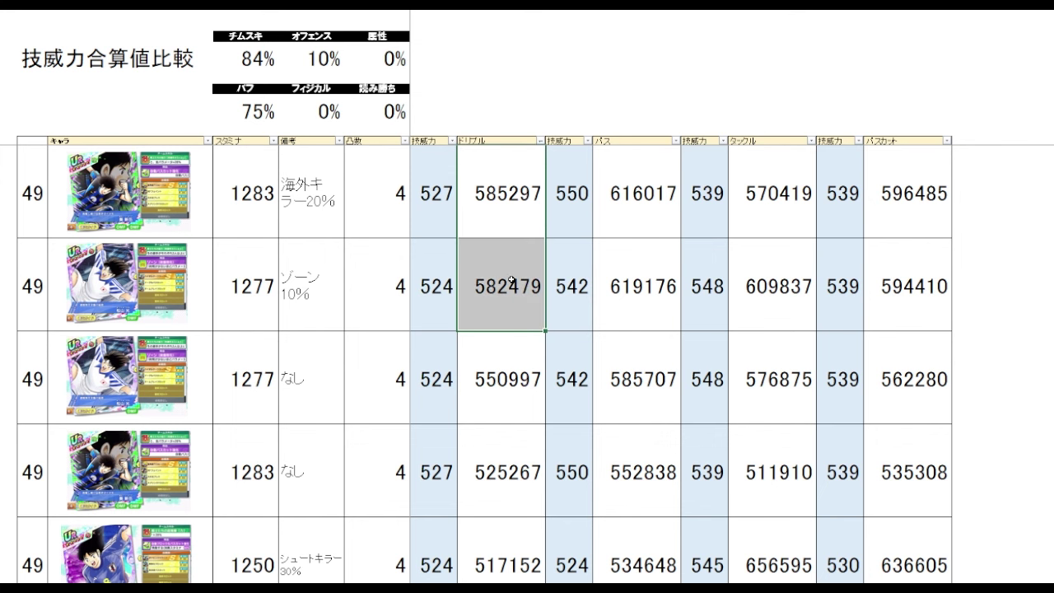
Go through the ドリブル values from the なし row with stamina 1277 through the シュートキラー30% and 読み勝ち20% rows and back up
{"action": "left_click", "coordinate": [485, 378]}
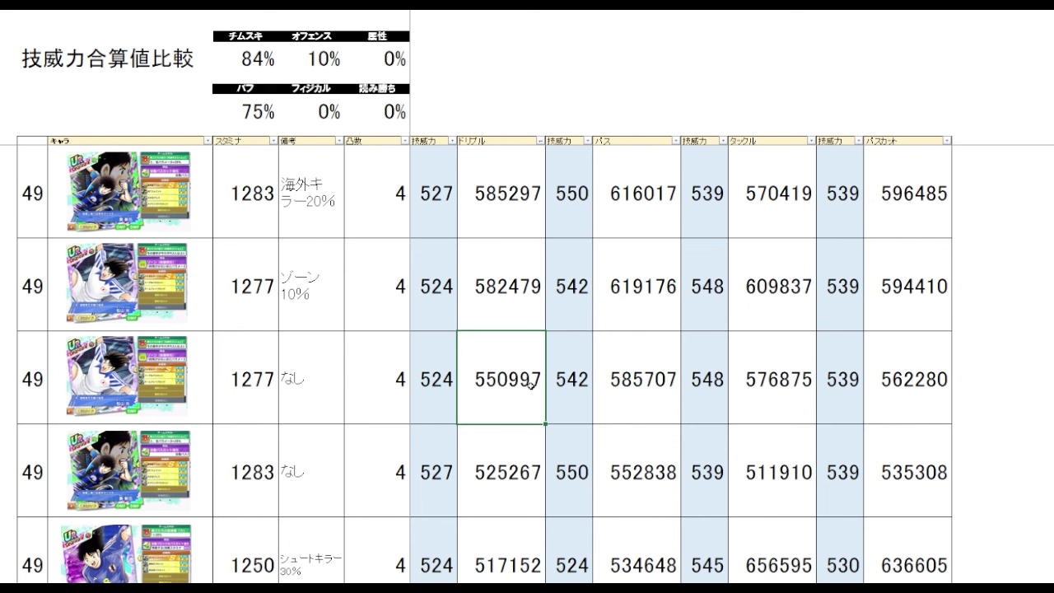
{"action": "key", "text": "Down"}
{"action": "scroll", "coordinate": [531, 394], "scroll_direction": "down", "scroll_amount": 1}
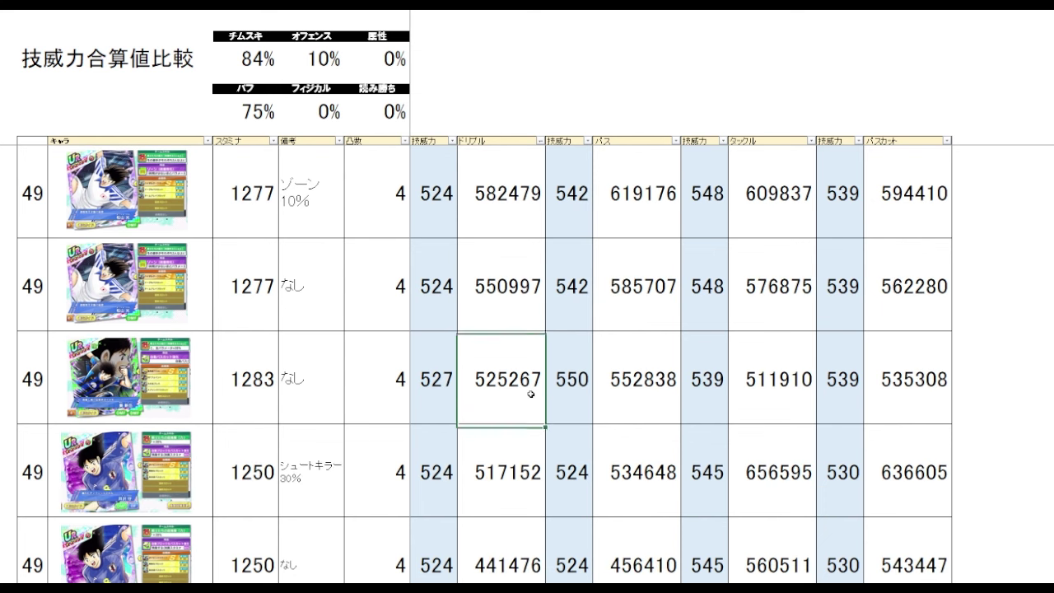
{"action": "key", "text": "Up"}
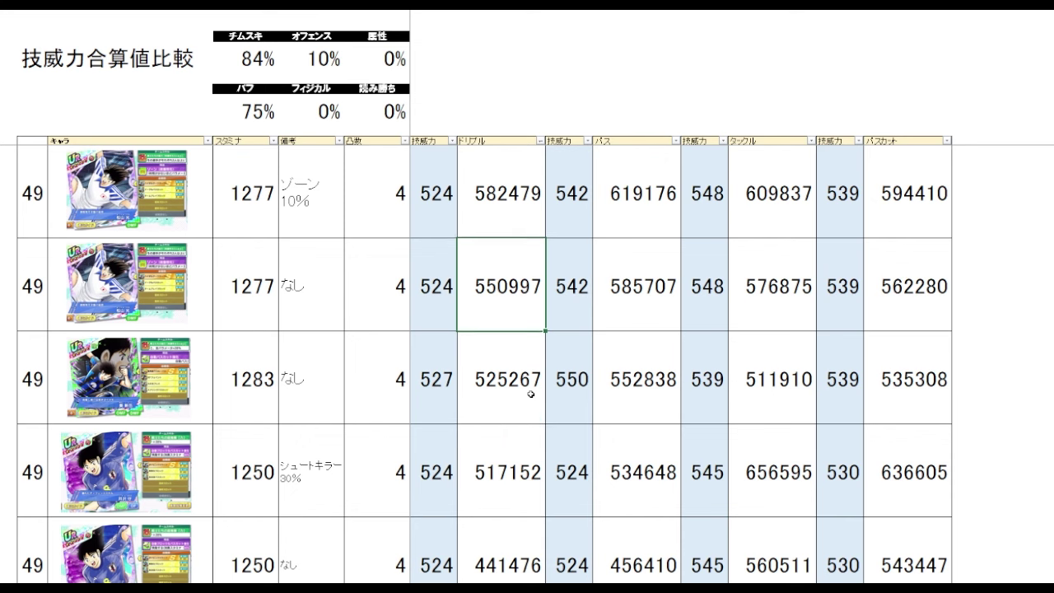
{"action": "scroll", "coordinate": [531, 394], "scroll_direction": "up", "scroll_amount": 1}
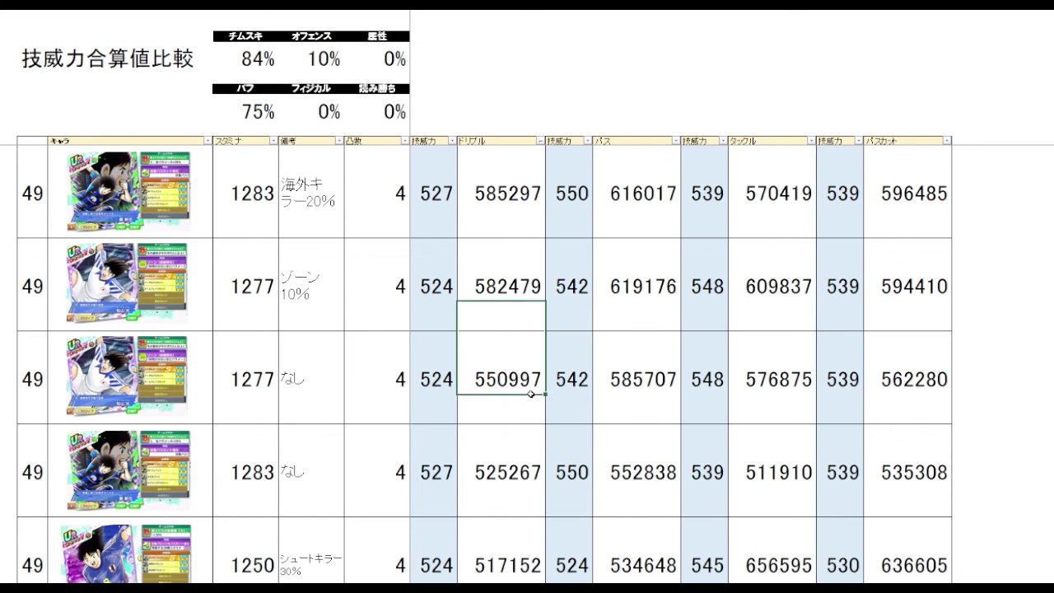
{"action": "key", "text": "Down"}
{"action": "key", "text": "Down"}
{"action": "key", "text": "Down"}
{"action": "key", "text": "Down"}
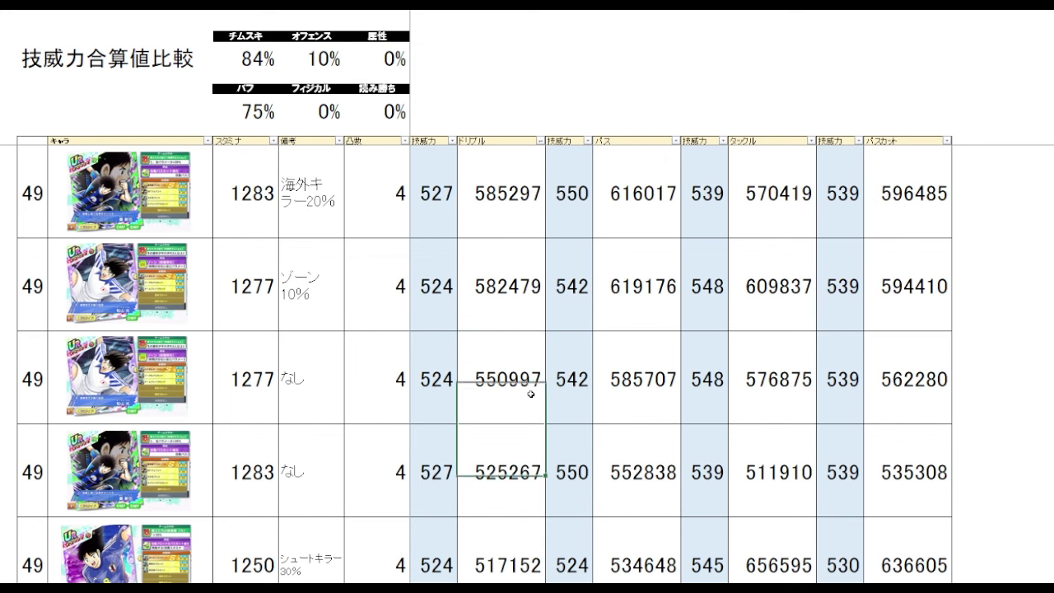
{"action": "scroll", "coordinate": [531, 393], "scroll_direction": "down", "scroll_amount": 4}
{"action": "key", "text": "Up"}
{"action": "key", "text": "Up"}
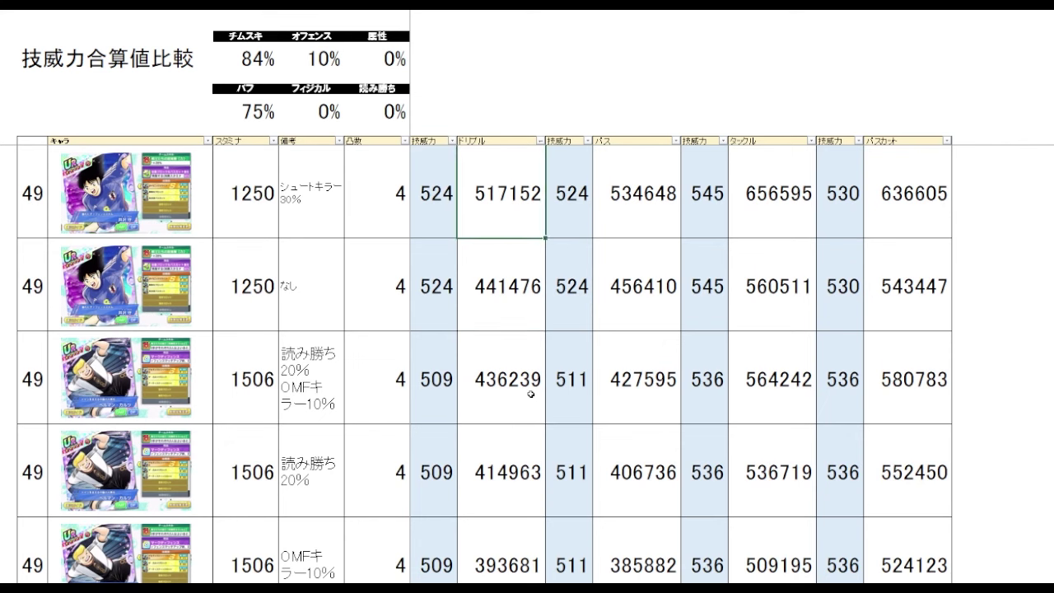
{"action": "key", "text": "Down"}
{"action": "key", "text": "Down"}
{"action": "key", "text": "Down"}
{"action": "scroll", "coordinate": [531, 393], "scroll_direction": "down", "scroll_amount": 1}
{"action": "key", "text": "Up"}
{"action": "key", "text": "Up"}
{"action": "key", "text": "Up"}
{"action": "key", "text": "Up"}
{"action": "key", "text": "Up"}
{"action": "key", "text": "Up"}
{"action": "key", "text": "Up"}
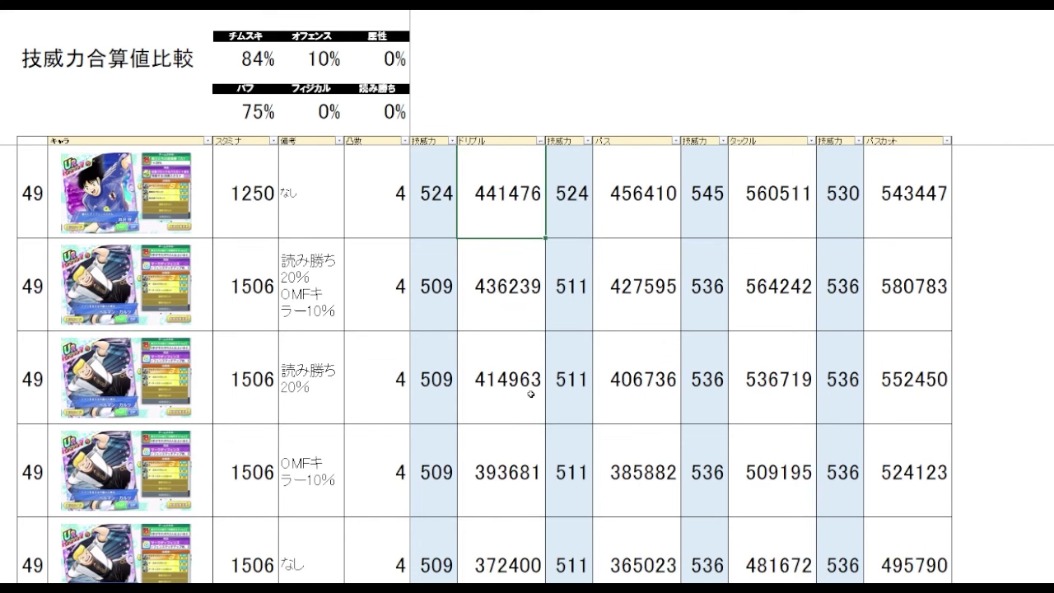
Sort the table by パス from highest to lowest and compare the パス values of the top two rows
{"action": "left_click", "coordinate": [691, 129]}
{"action": "left_click", "coordinate": [675, 141]}
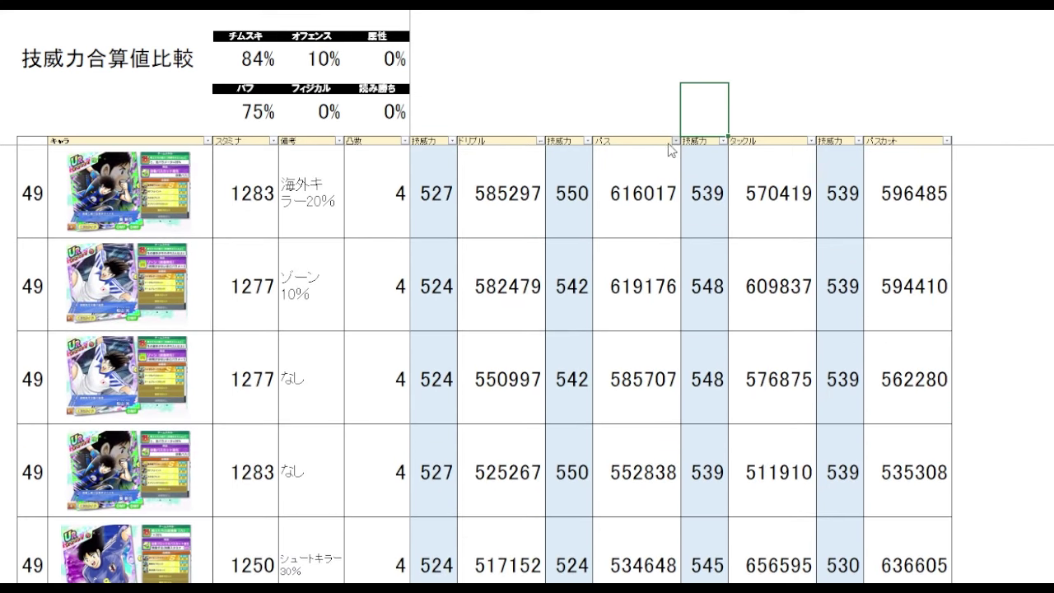
{"action": "left_click", "coordinate": [642, 171]}
{"action": "left_click", "coordinate": [635, 57]}
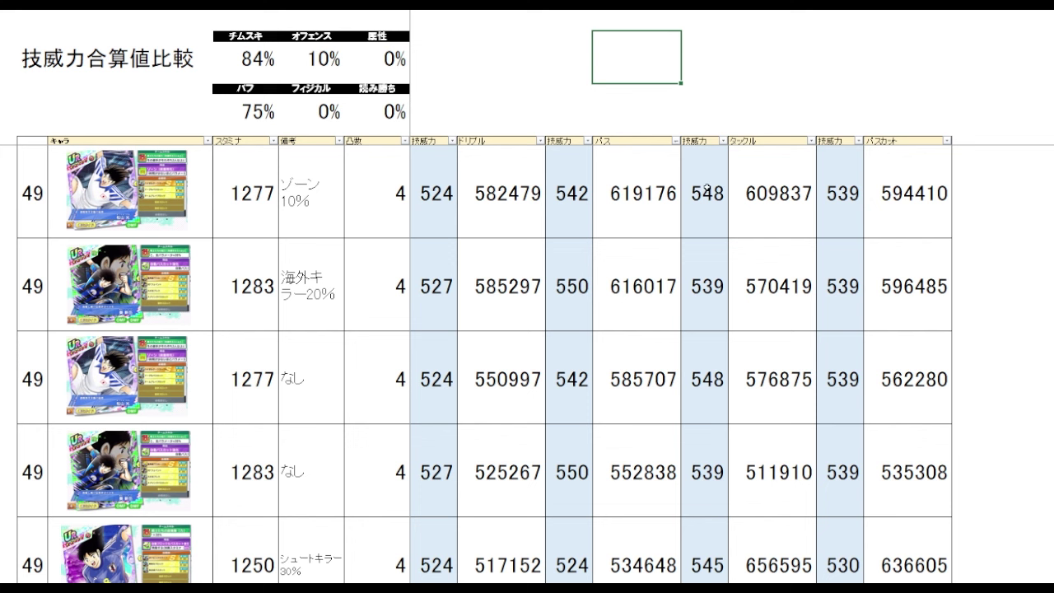
{"action": "left_click", "coordinate": [647, 227]}
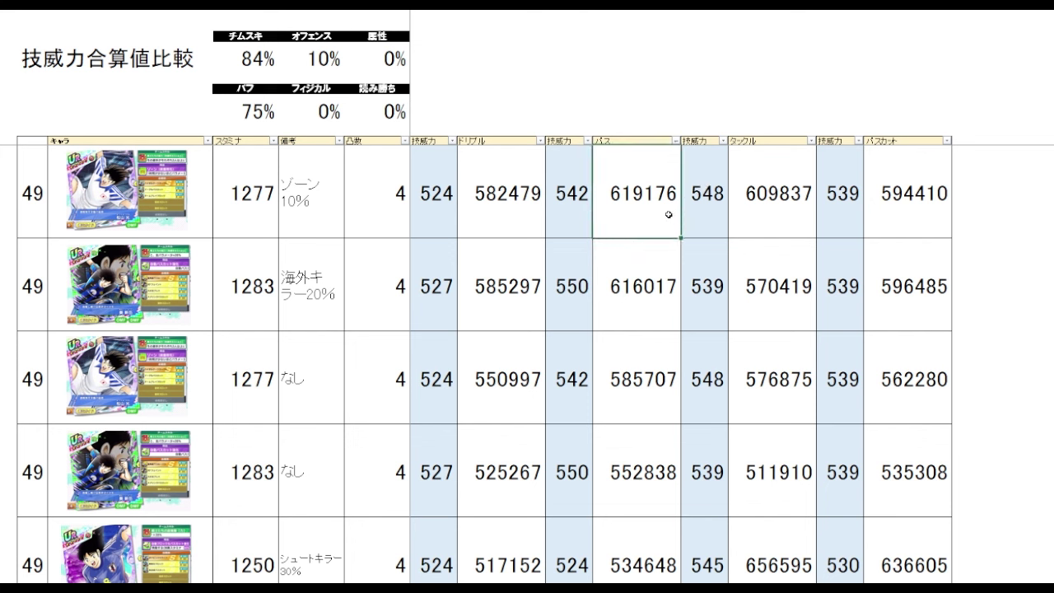
{"action": "left_click", "coordinate": [647, 302]}
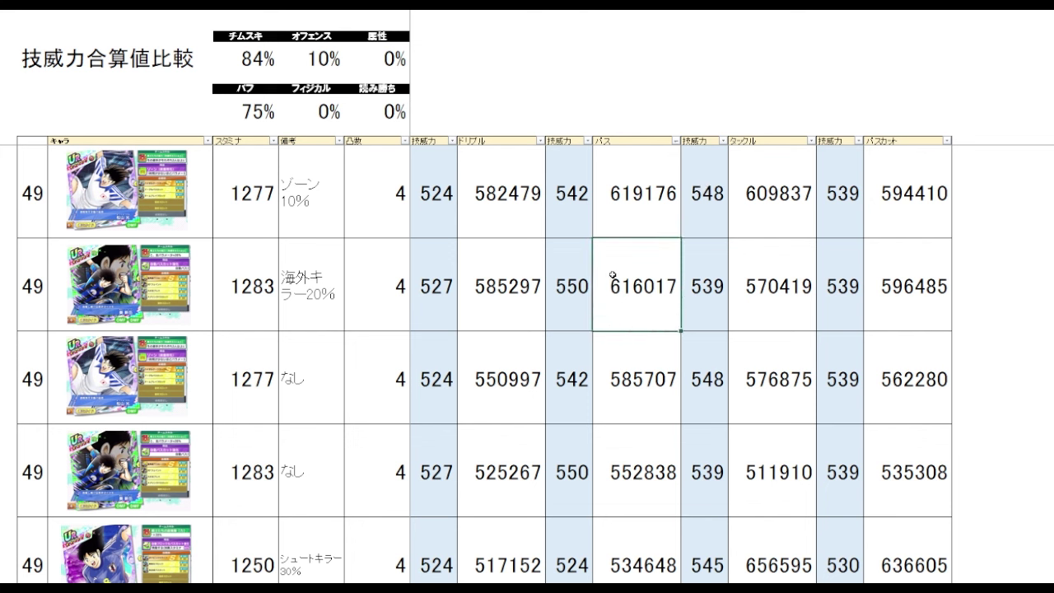
{"action": "left_click", "coordinate": [634, 227]}
{"action": "left_click", "coordinate": [646, 284]}
{"action": "left_click", "coordinate": [666, 219]}
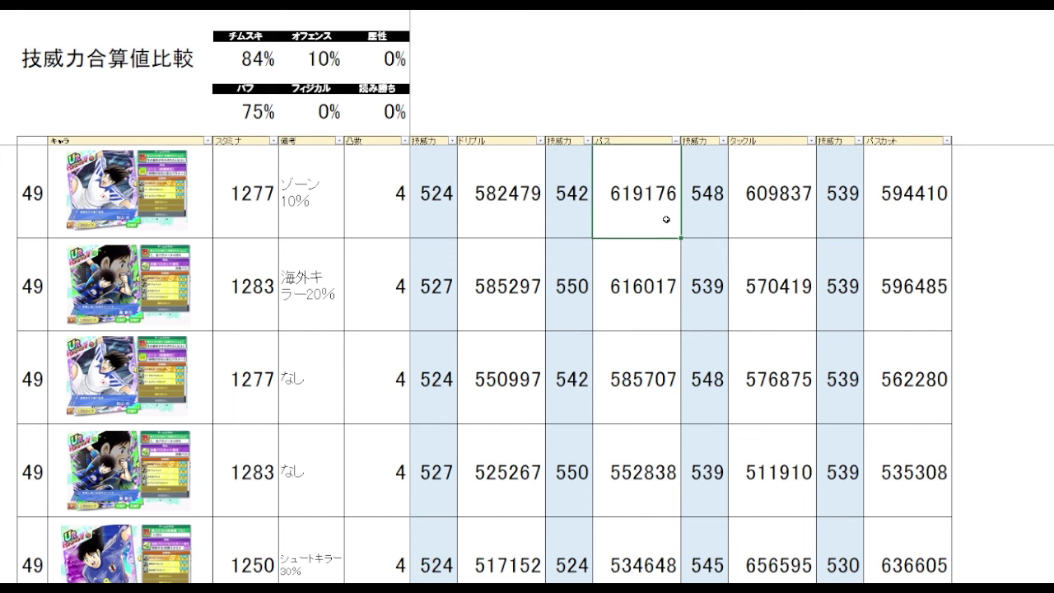
Check the パス value of the なし row with stamina 1277 against the rows ranked beneath it
{"action": "left_click", "coordinate": [644, 385]}
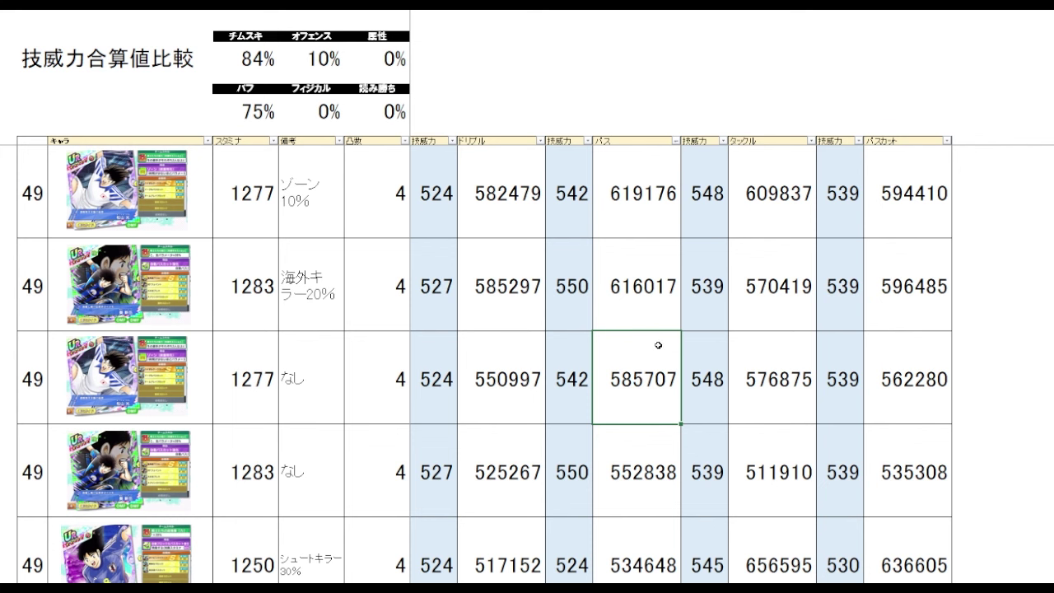
{"action": "left_click", "coordinate": [325, 410]}
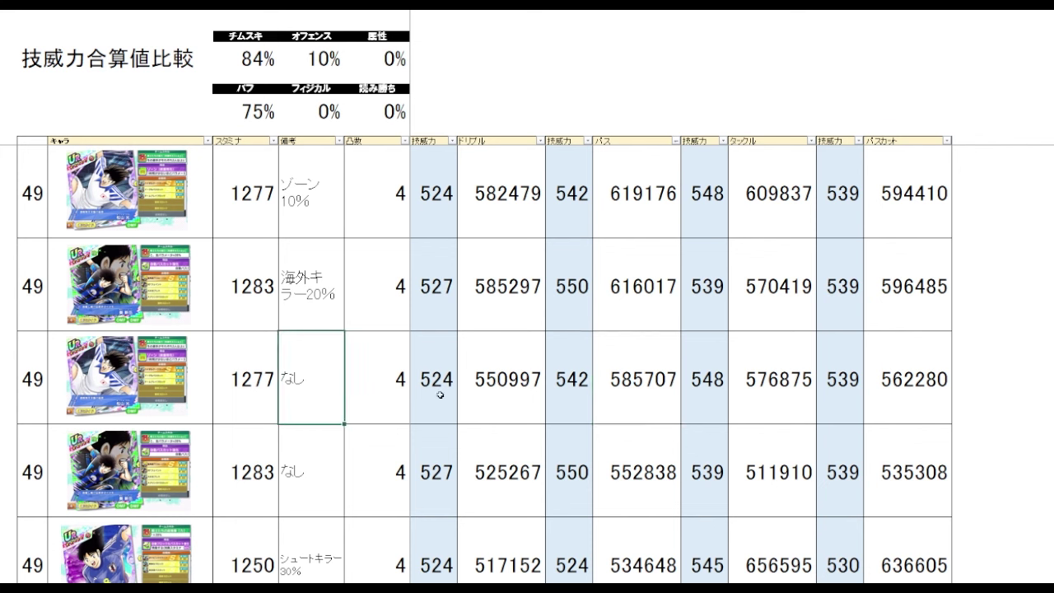
{"action": "left_click", "coordinate": [617, 380]}
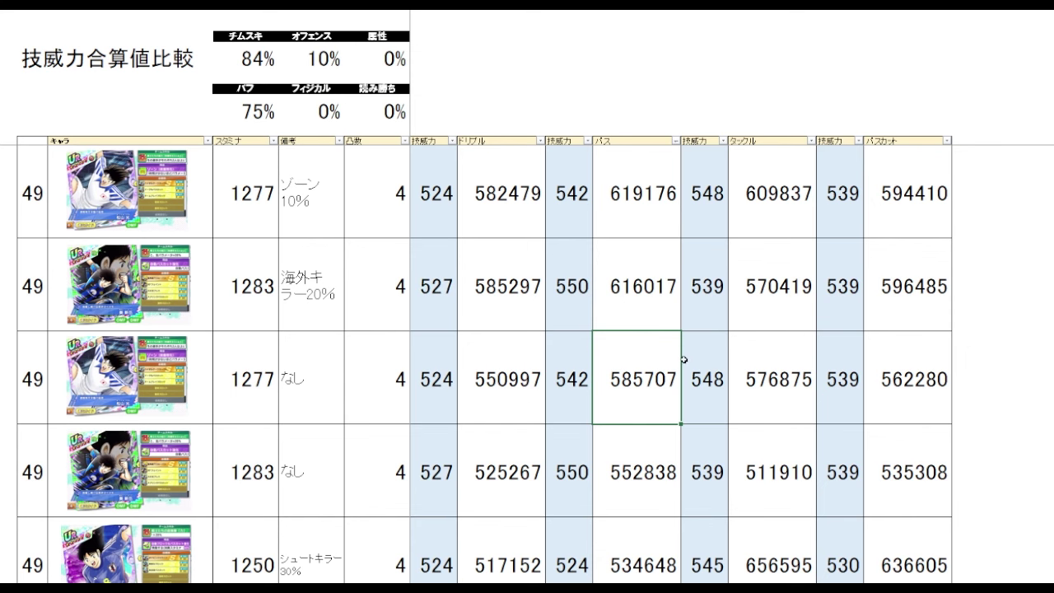
{"action": "scroll", "coordinate": [683, 360], "scroll_direction": "down", "scroll_amount": 1}
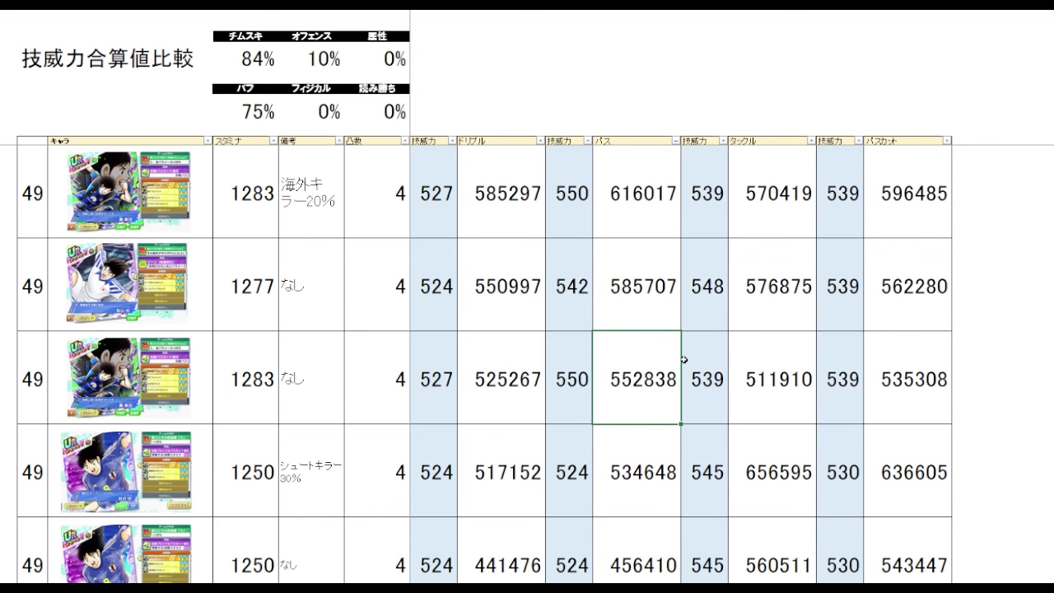
{"action": "key", "text": "Down"}
{"action": "key", "text": "Down"}
{"action": "key", "text": "Down"}
{"action": "scroll", "coordinate": [721, 247], "scroll_direction": "up", "scroll_amount": 1}
Sort the table by タックル from highest to lowest and check the タックル values of the ゾーン10% row and the なし row beneath it
{"action": "left_click", "coordinate": [767, 123]}
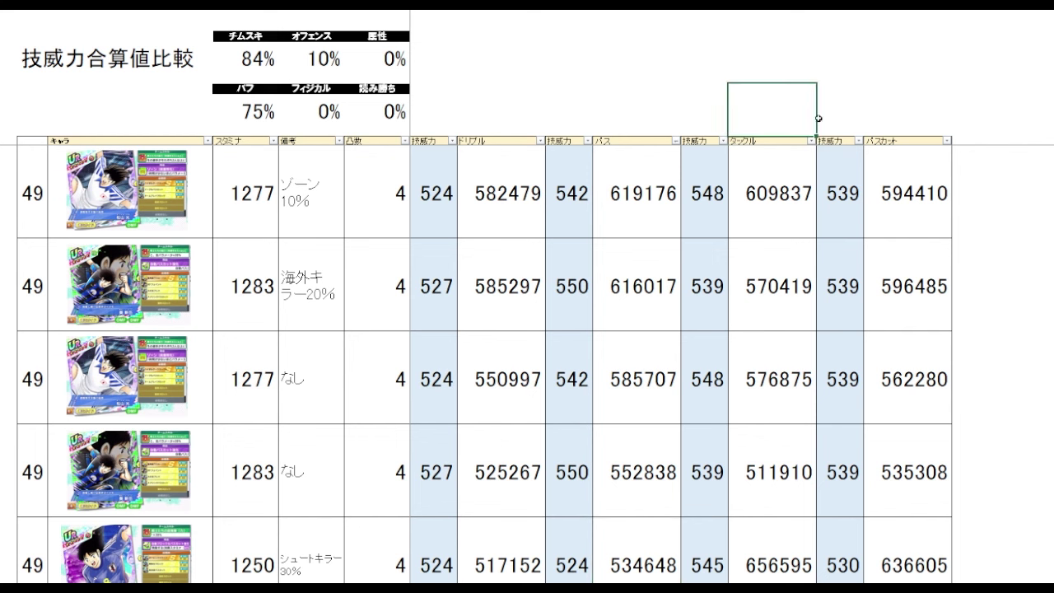
{"action": "left_click", "coordinate": [811, 140]}
{"action": "left_click", "coordinate": [772, 198]}
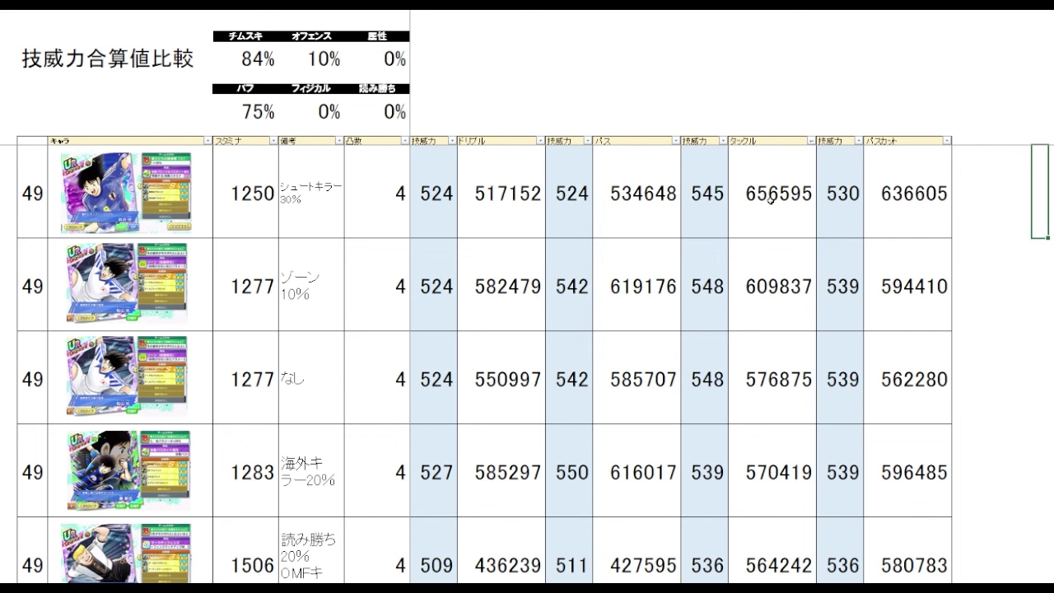
{"action": "left_click_drag", "start_coordinate": [770, 197], "coordinate": [898, 200]}
{"action": "left_click", "coordinate": [1047, 211]}
{"action": "left_click", "coordinate": [1020, 286]}
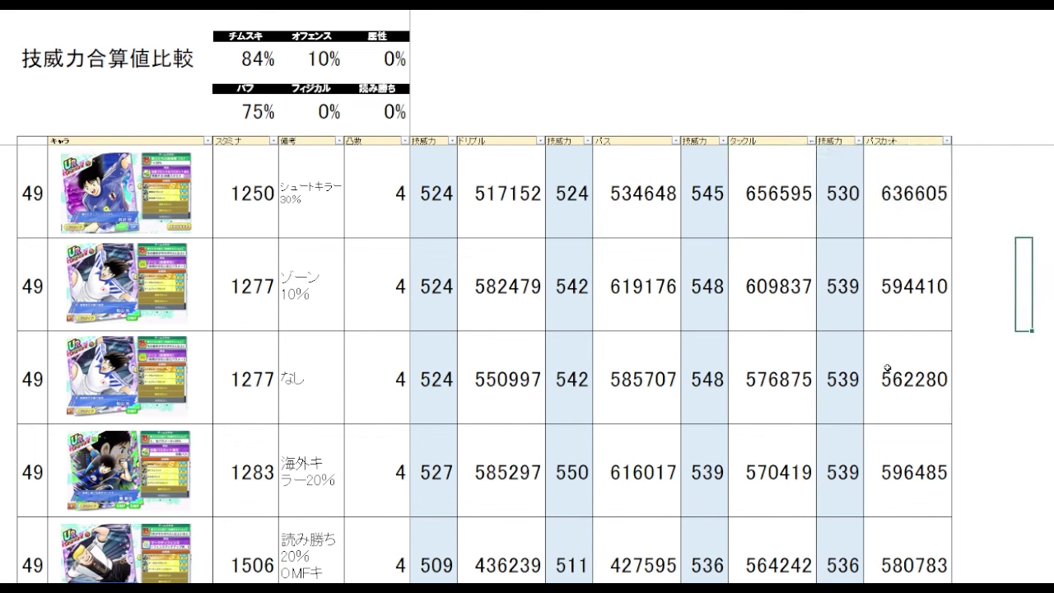
{"action": "left_click", "coordinate": [758, 317]}
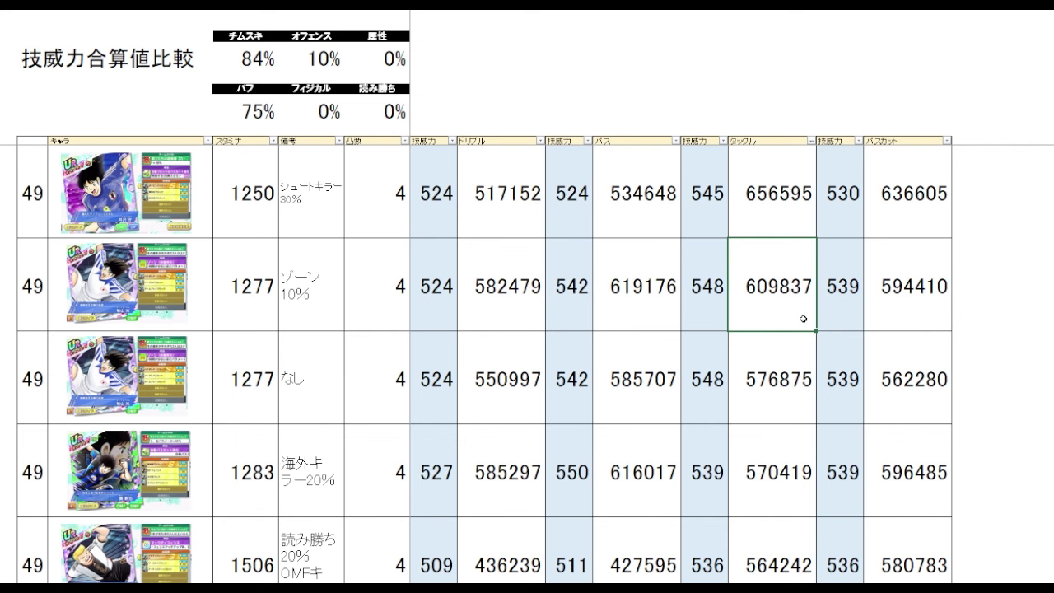
{"action": "left_click", "coordinate": [787, 394]}
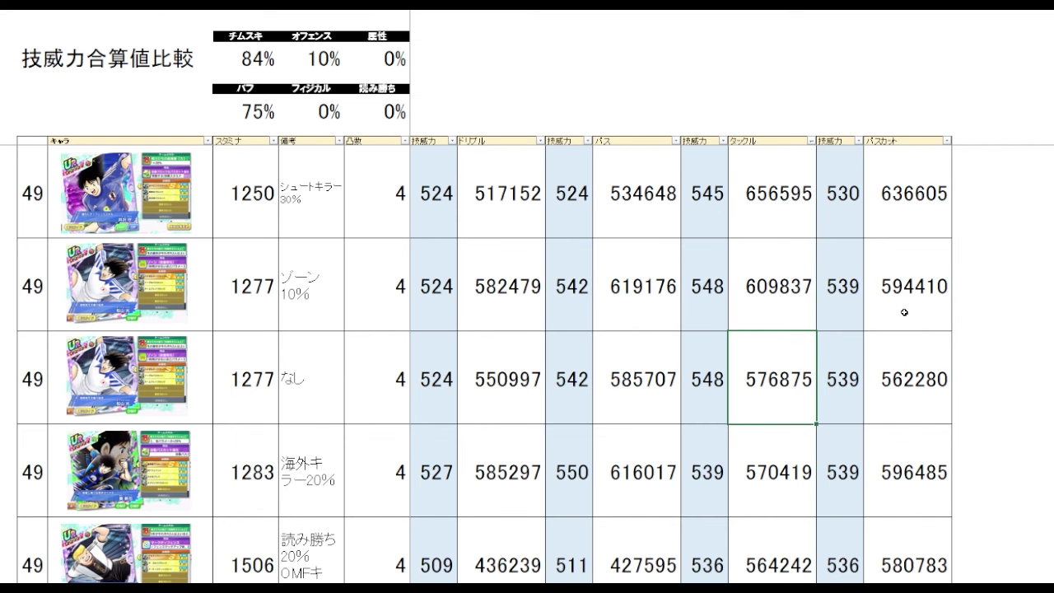
Compare the タックル values of the 海外キラー20% row and the row marked 読み勝ち20% and OMFキラー10%
{"action": "key", "text": "Down"}
{"action": "key", "text": "Down"}
{"action": "key", "text": "Up"}
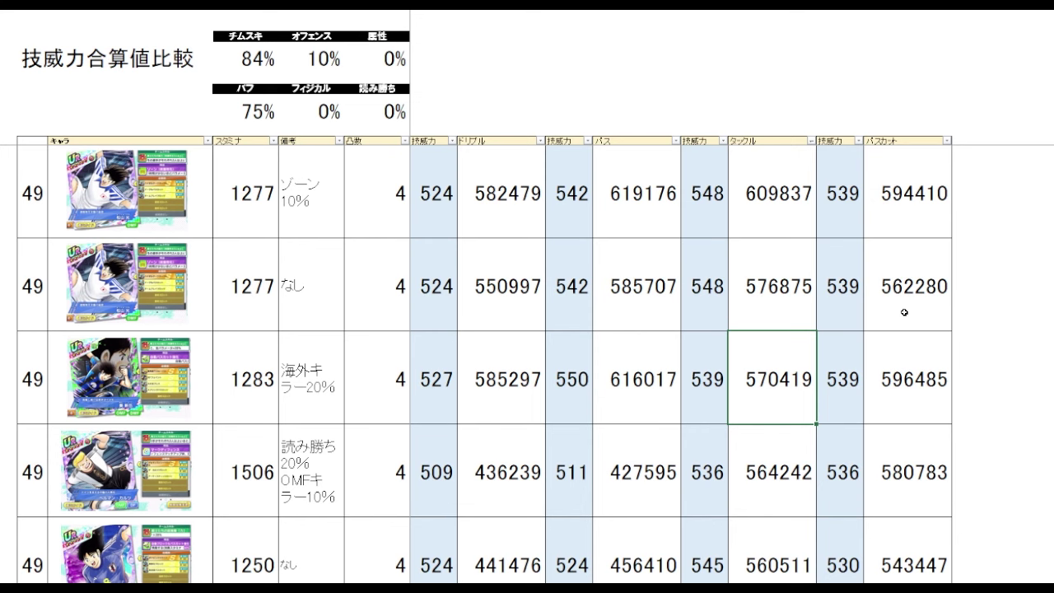
{"action": "key", "text": "Down"}
{"action": "key", "text": "Down"}
{"action": "key", "text": "Up"}
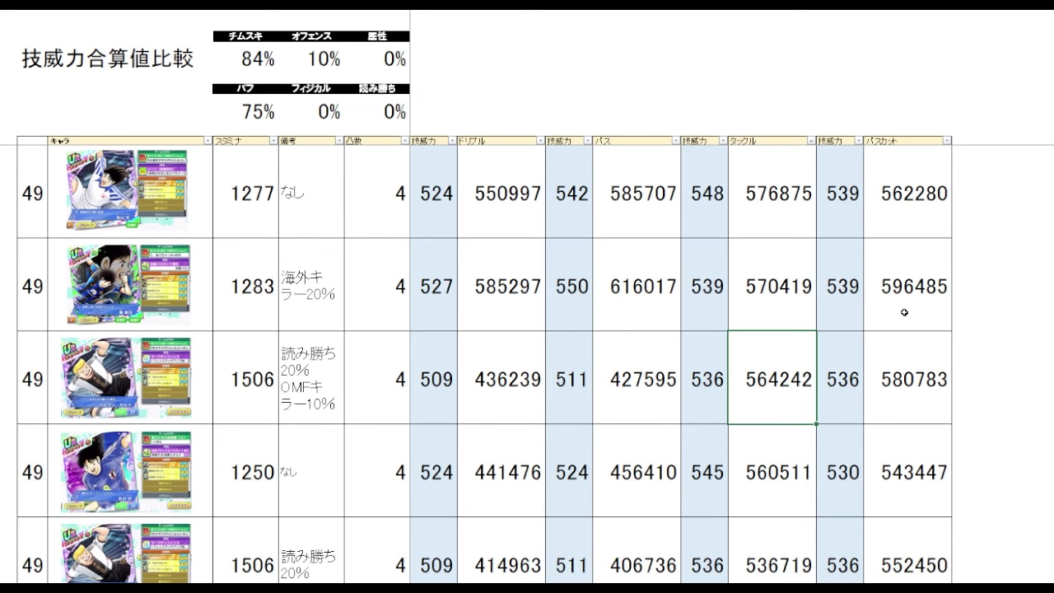
{"action": "key", "text": "Down"}
{"action": "key", "text": "Up"}
{"action": "key", "text": "Up"}
{"action": "key", "text": "Up"}
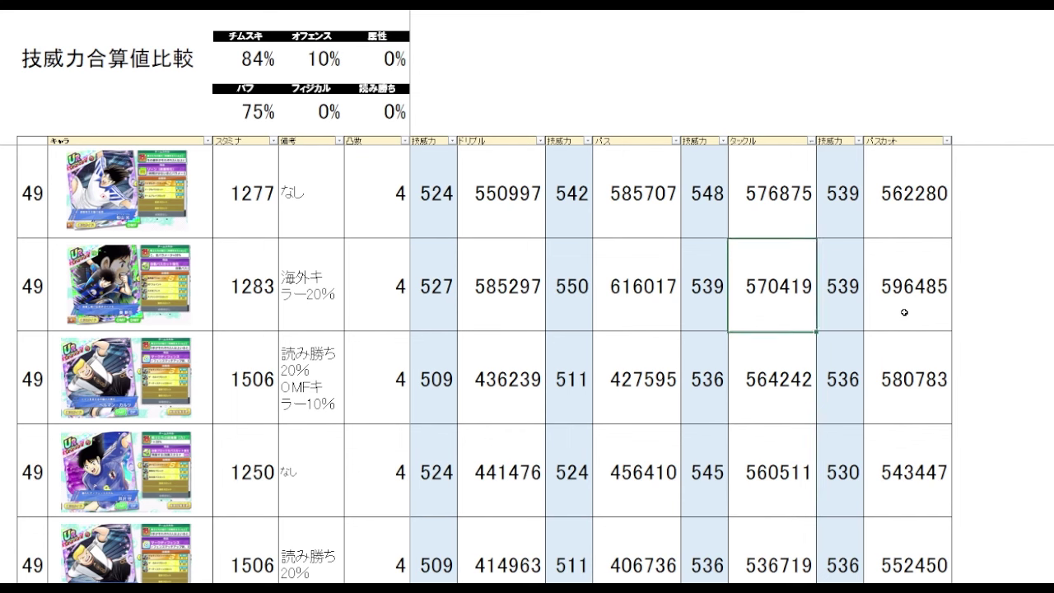
Review the タックル ranking from the なし row with stamina 1277 down to the one with stamina 1250, and return to the ゾーン10% row
{"action": "scroll", "coordinate": [904, 312], "scroll_direction": "up", "scroll_amount": 1}
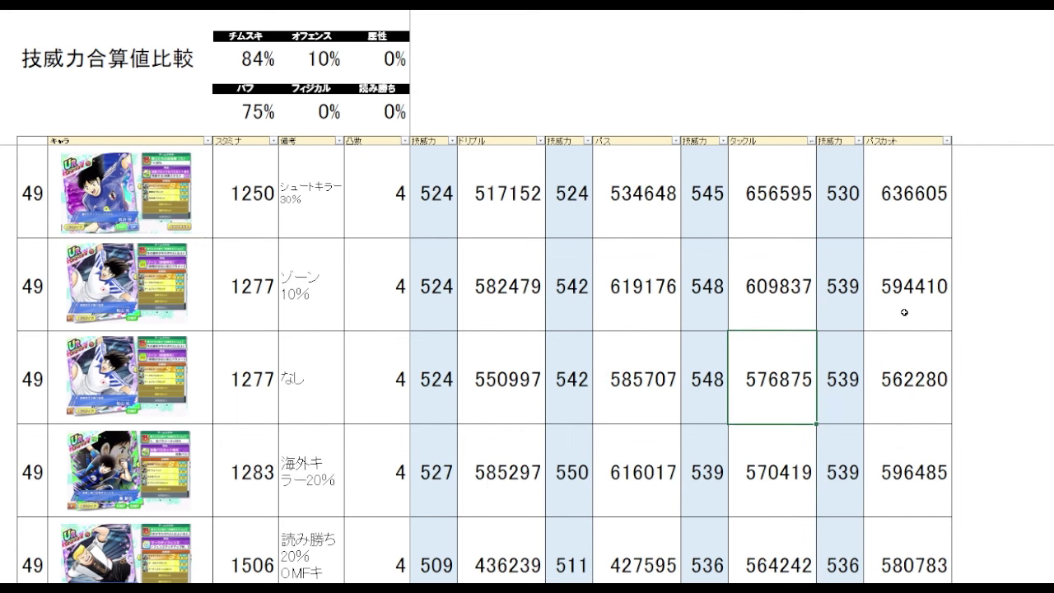
{"action": "key", "text": "Down"}
{"action": "key", "text": "Down"}
{"action": "key", "text": "Down"}
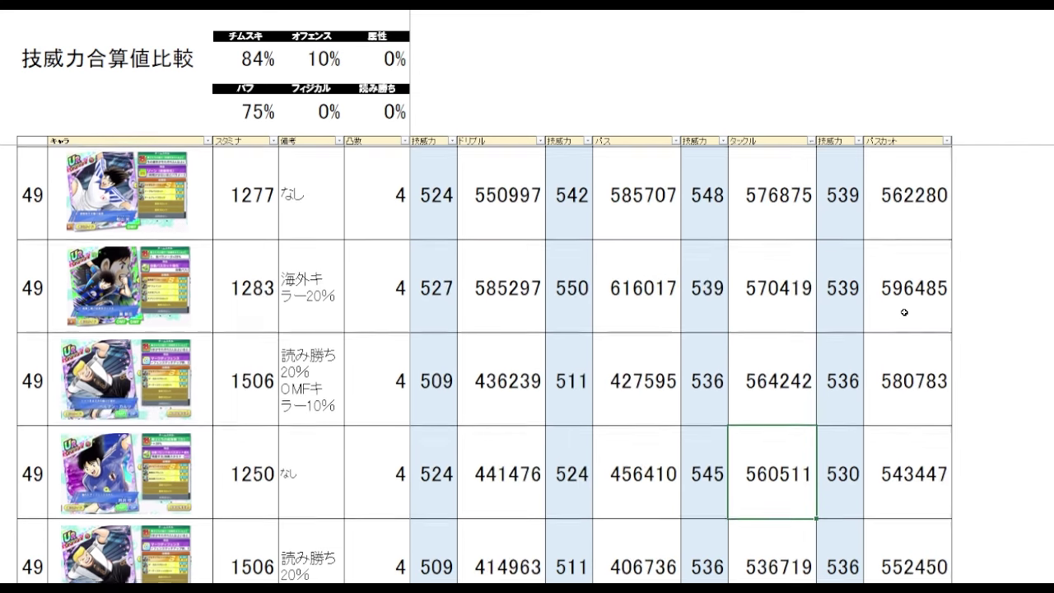
{"action": "key", "text": "Up"}
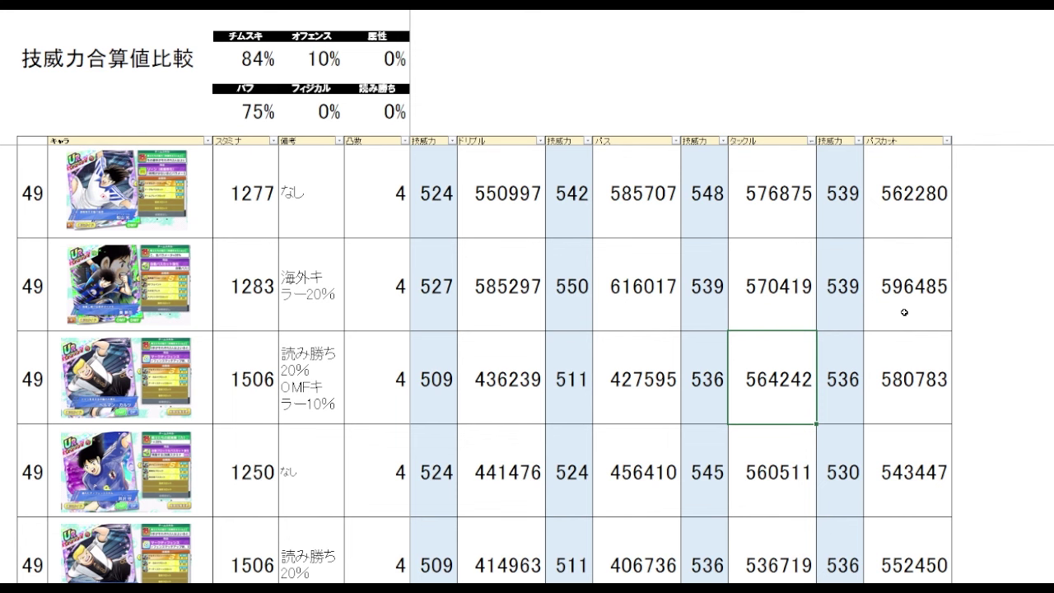
{"action": "key", "text": "Down"}
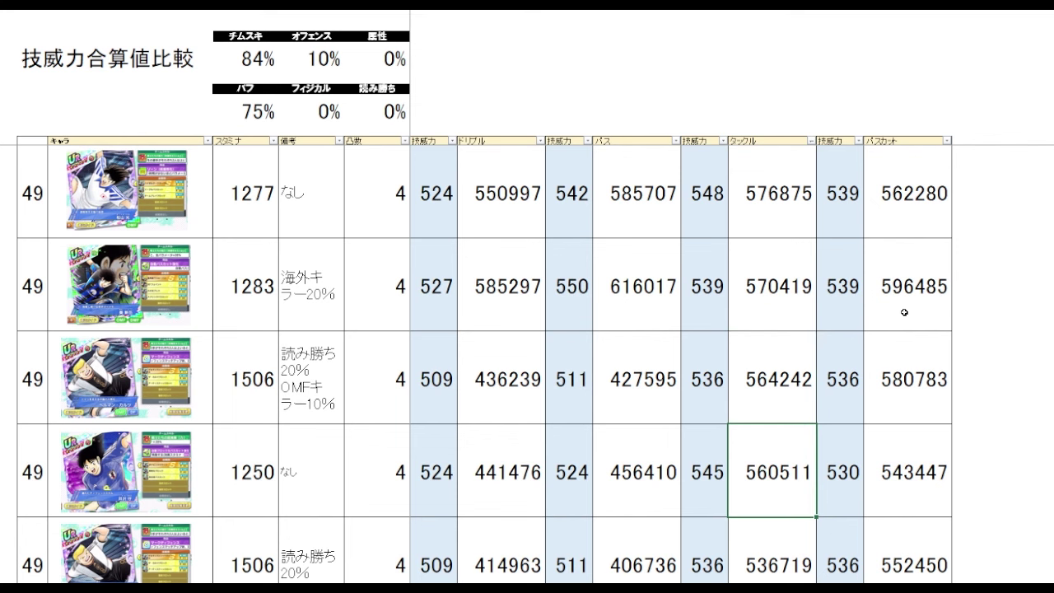
{"action": "scroll", "coordinate": [904, 312], "scroll_direction": "down", "scroll_amount": 1}
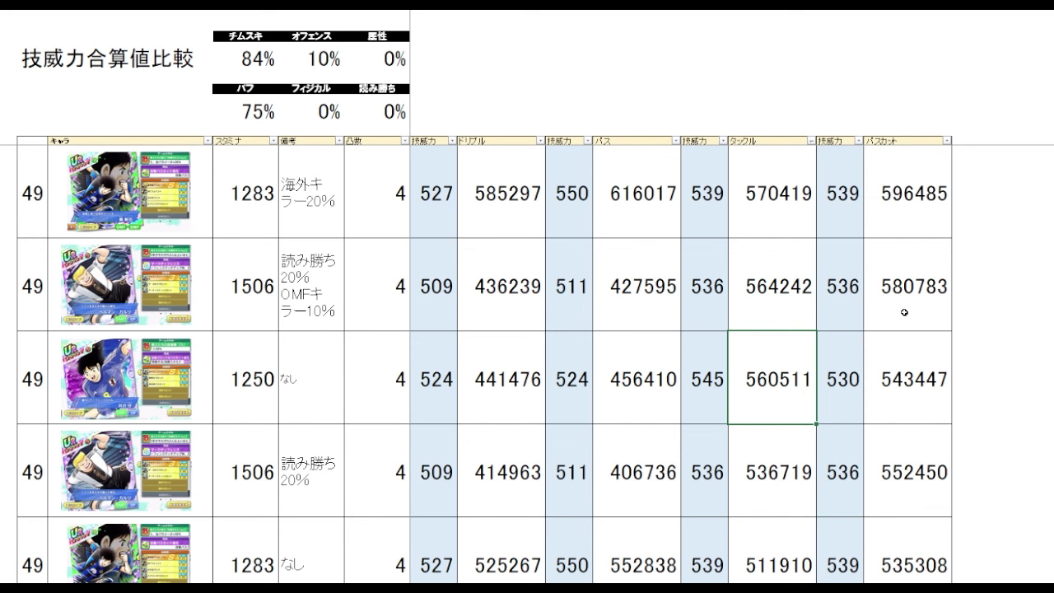
{"action": "scroll", "coordinate": [904, 312], "scroll_direction": "up", "scroll_amount": 1}
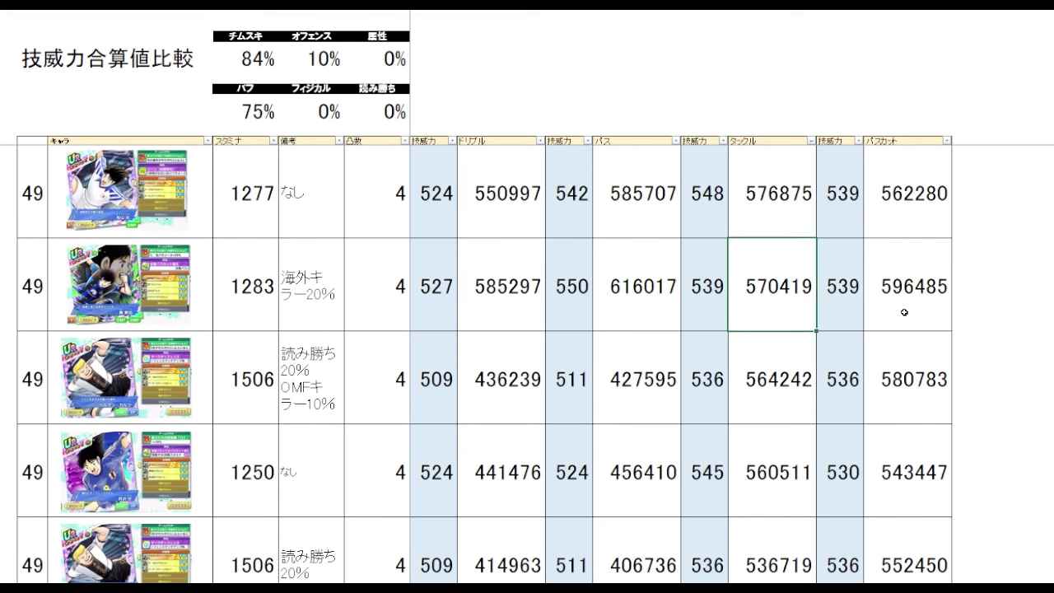
{"action": "key", "text": "Up"}
{"action": "key", "text": "Up"}
{"action": "scroll", "coordinate": [904, 312], "scroll_direction": "up", "scroll_amount": 1}
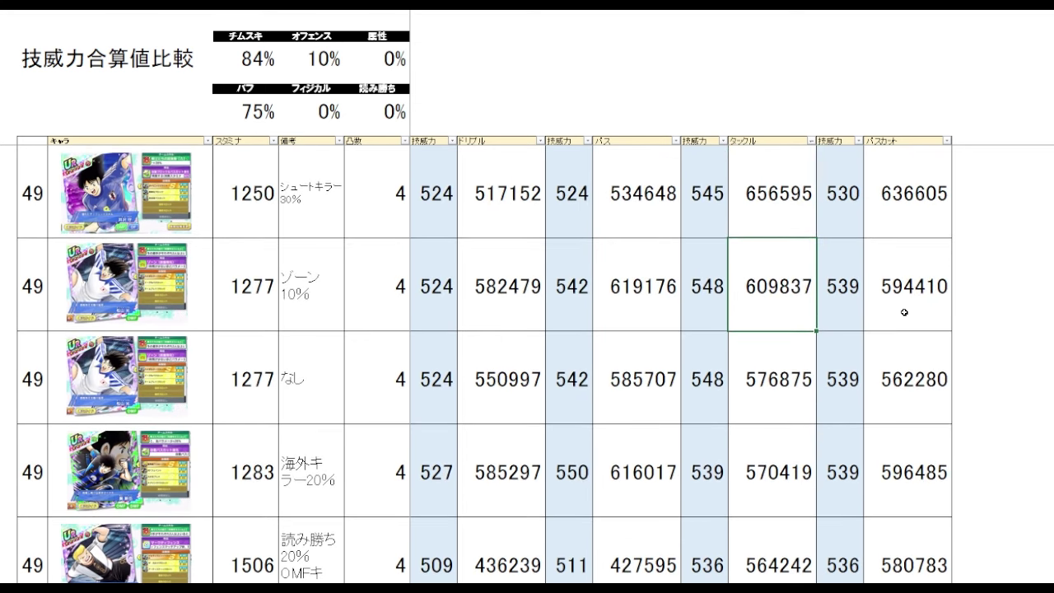
Run through the タックル ranking again from the ゾーン10% row down to the なし row with stamina 1250
{"action": "key", "text": "Down"}
{"action": "key", "text": "Down"}
{"action": "key", "text": "Down"}
{"action": "key", "text": "Down"}
{"action": "key", "text": "Up"}
{"action": "key", "text": "Up"}
{"action": "key", "text": "Up"}
{"action": "key", "text": "Up"}
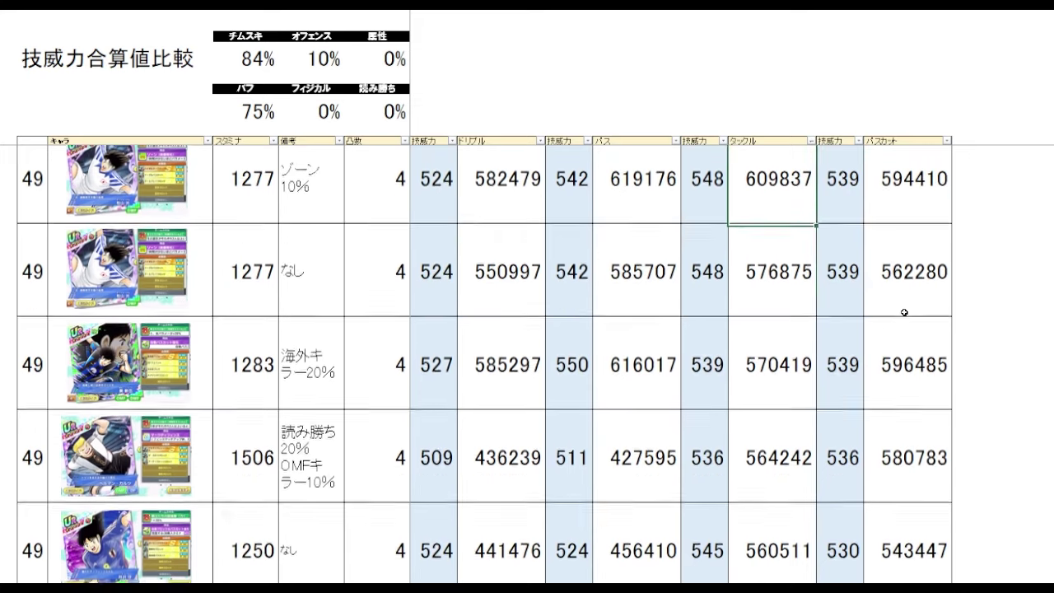
{"action": "key", "text": "Down"}
{"action": "key", "text": "Down"}
{"action": "key", "text": "Down"}
{"action": "key", "text": "Down"}
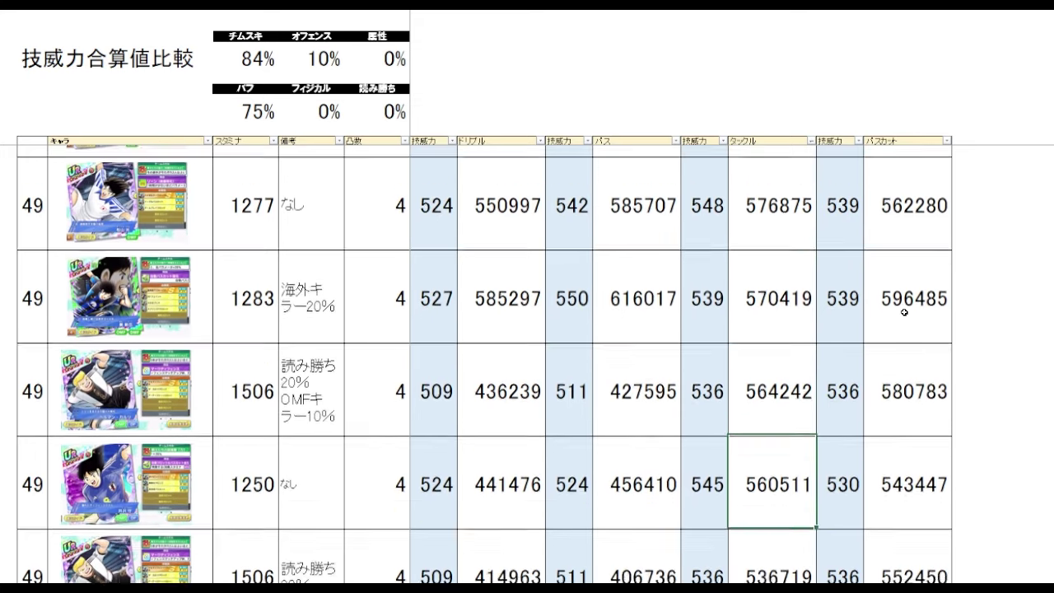
Sort the table by パスカット from highest to lowest and check the パスカット values of the 海外キラー20% and ゾーン10% rows
{"action": "scroll", "coordinate": [930, 247], "scroll_direction": "up", "scroll_amount": 1}
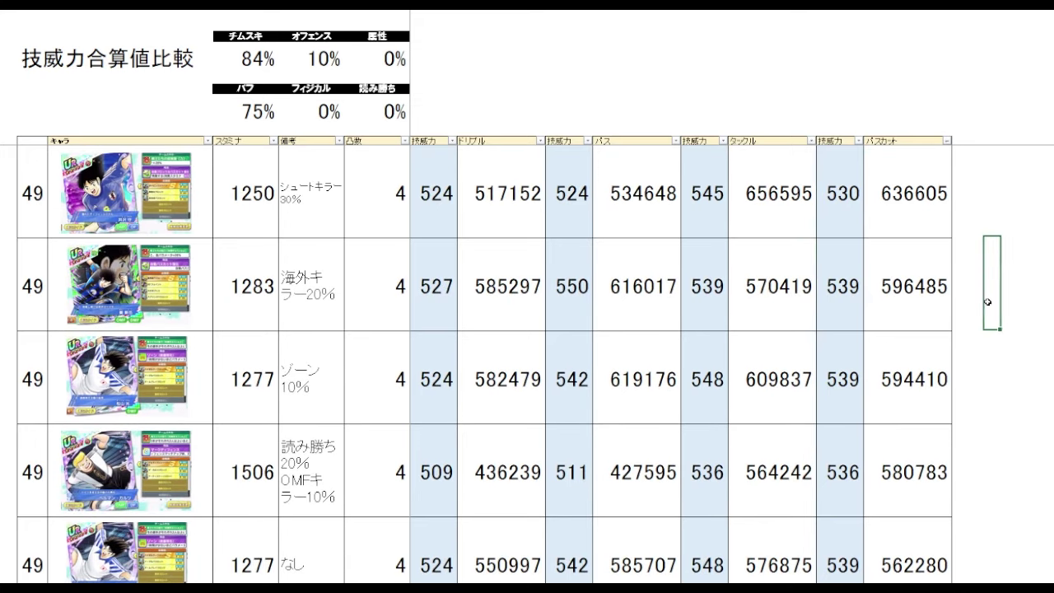
{"action": "left_click_drag", "start_coordinate": [911, 216], "coordinate": [777, 213]}
{"action": "key", "text": "Down"}
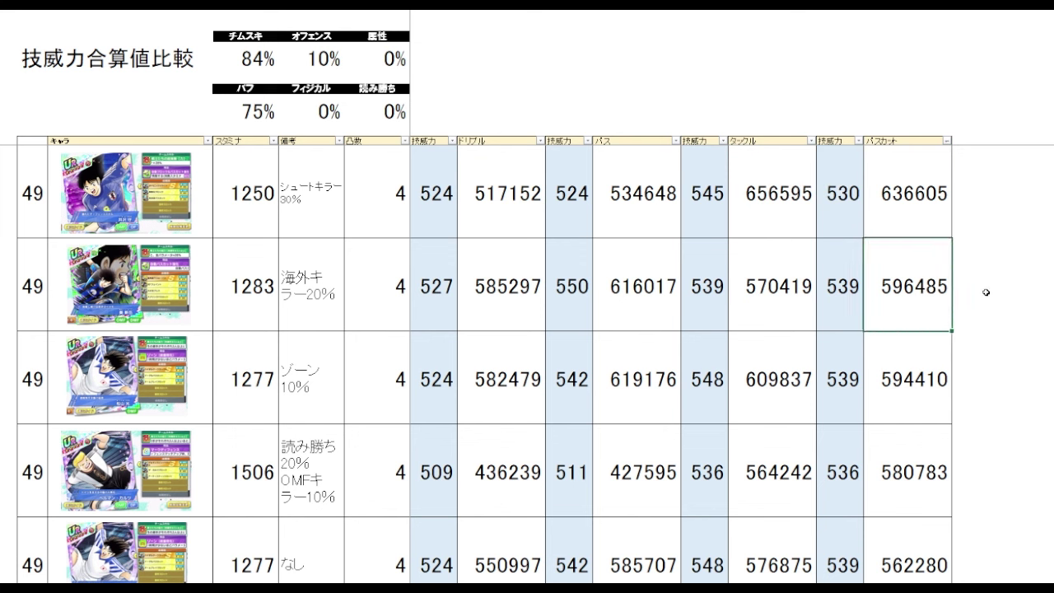
{"action": "left_click", "coordinate": [939, 407]}
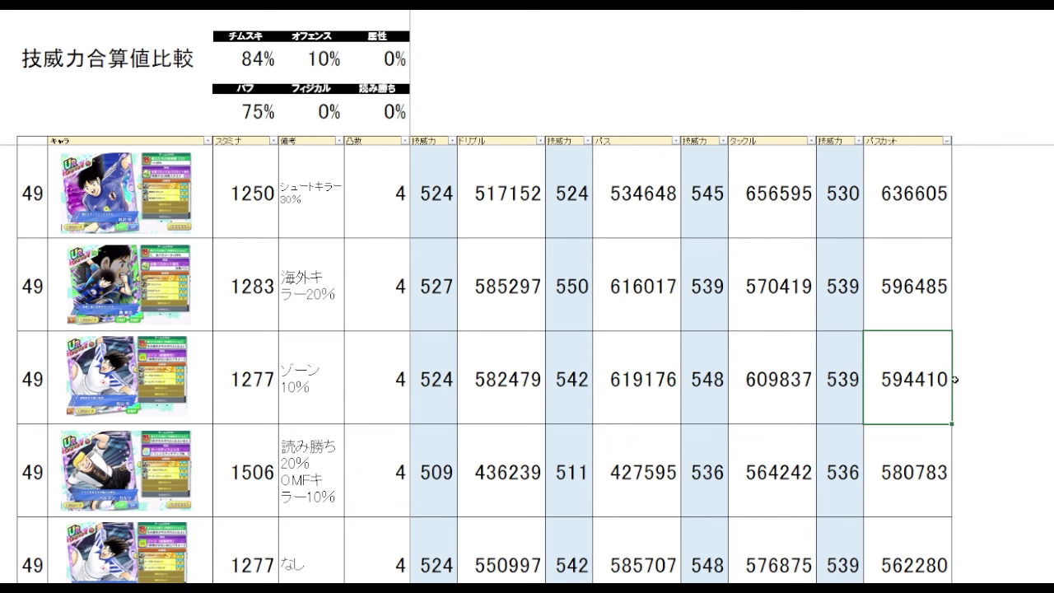
{"action": "left_click_drag", "start_coordinate": [922, 314], "coordinate": [939, 350]}
{"action": "left_click", "coordinate": [995, 391]}
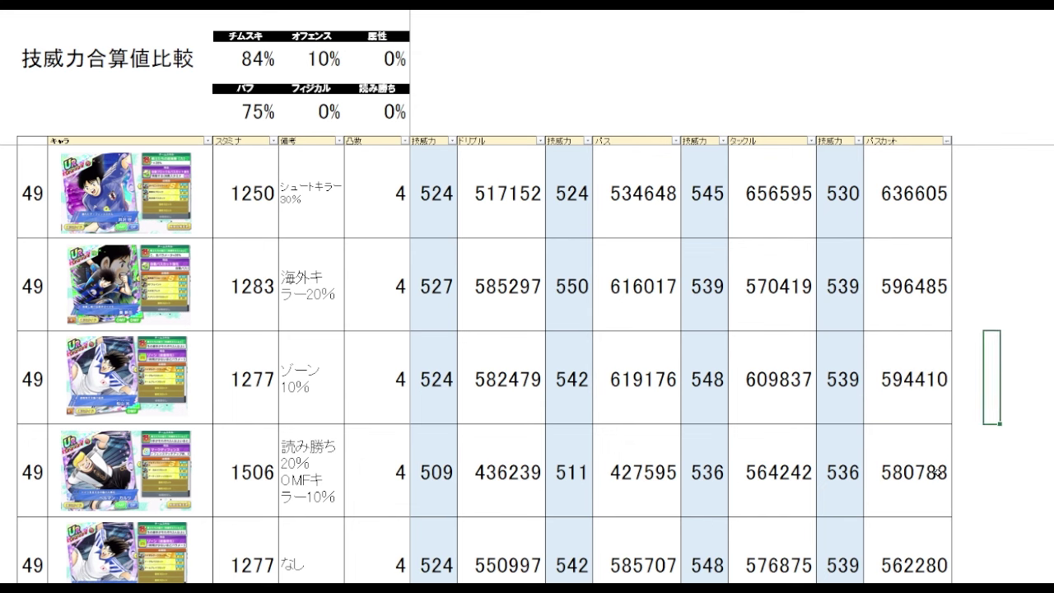
Compare the パスカット values of the 読み勝ち20% and OMFキラー10% row and the なし row beneath it with the ゾーン10% row
{"action": "left_click", "coordinate": [938, 473]}
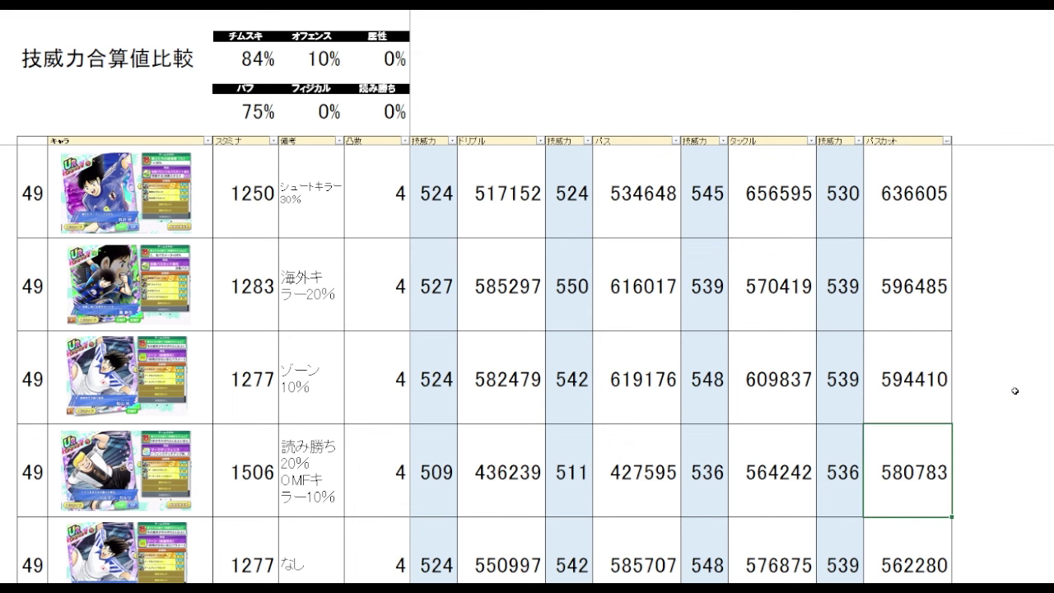
{"action": "key", "text": "Down"}
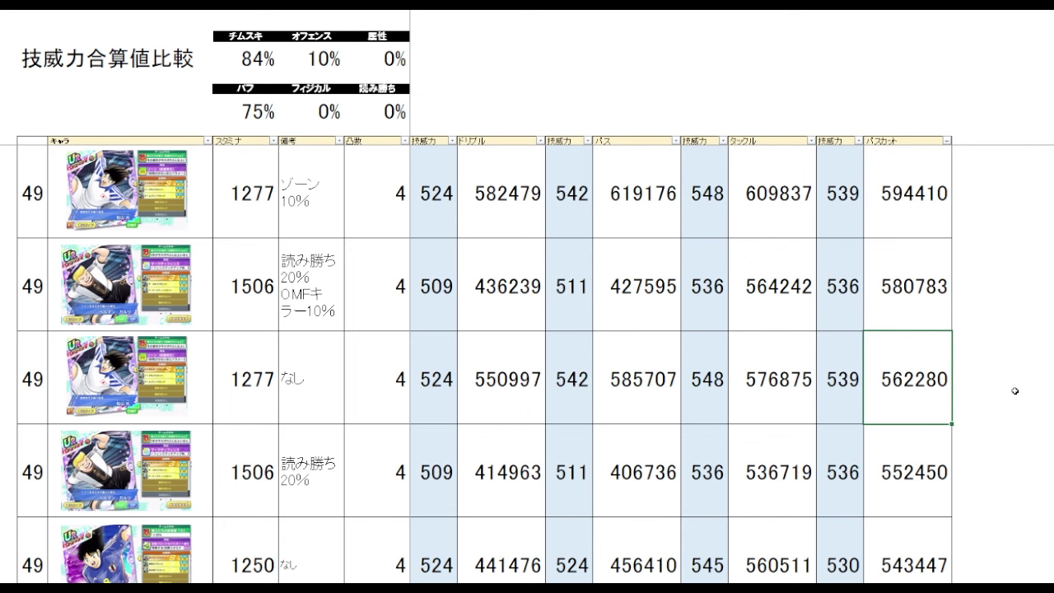
{"action": "key", "text": "Up"}
{"action": "key", "text": "Up"}
{"action": "key", "text": "Up"}
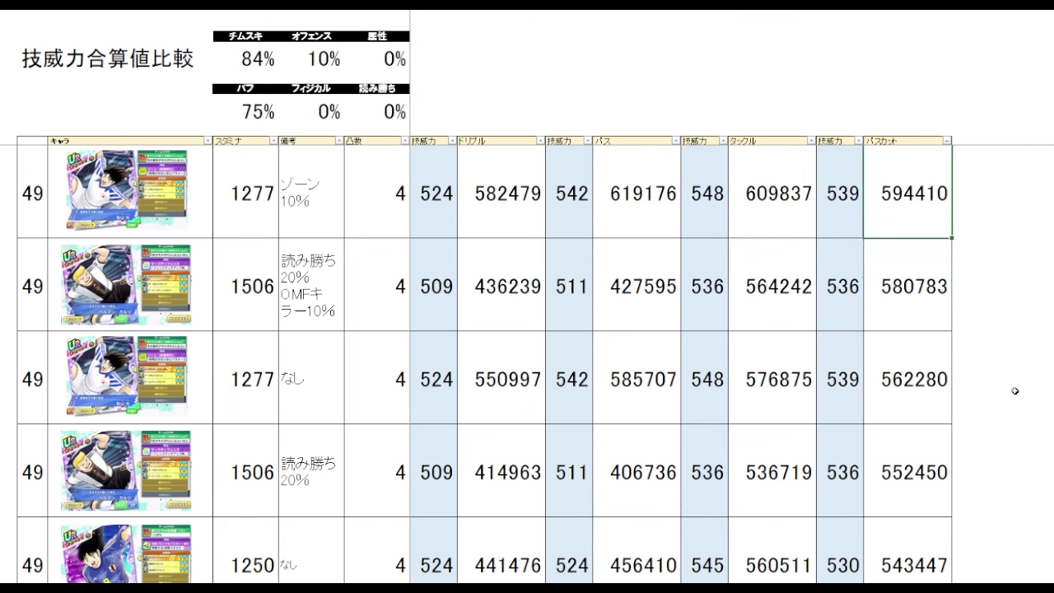
Follow the パスカット ranking down to the row marked only 読み勝ち20%
{"action": "key", "text": "Down"}
{"action": "key", "text": "Down"}
{"action": "key", "text": "Down"}
{"action": "key", "text": "Down"}
{"action": "key", "text": "Down"}
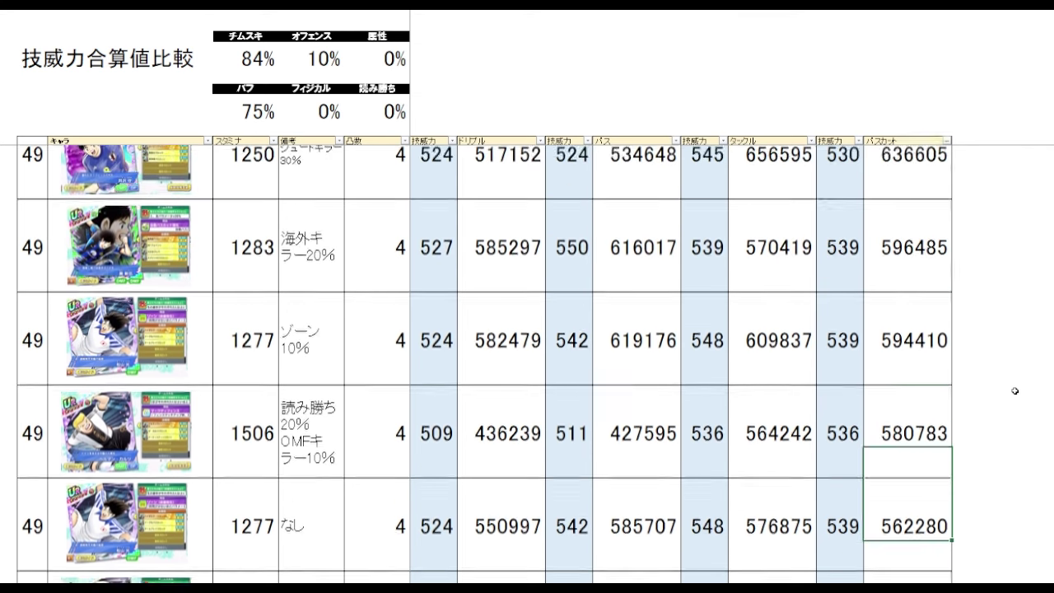
{"action": "key", "text": "Up"}
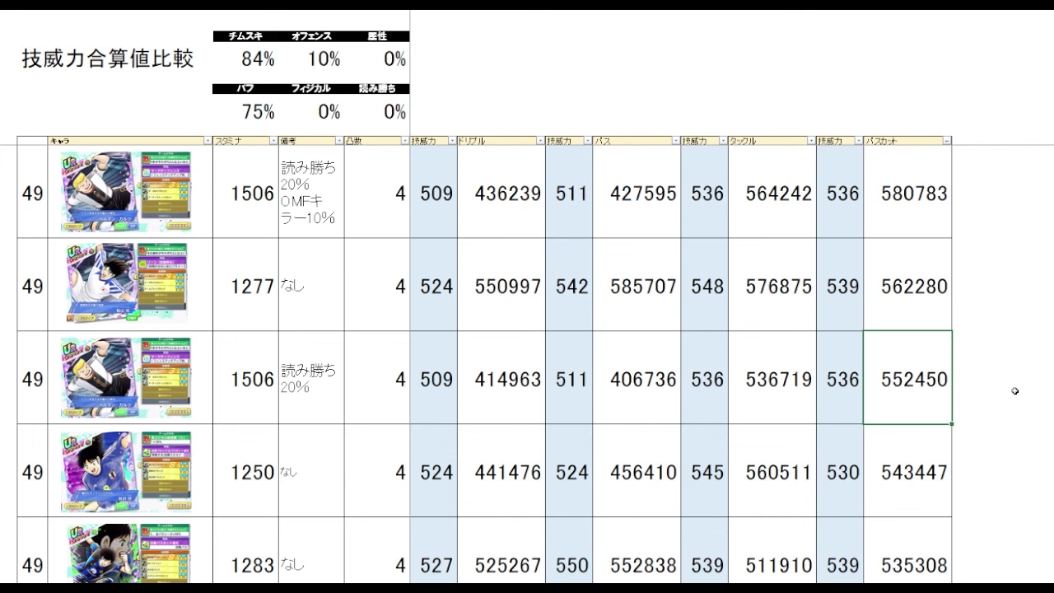
Compare the タックル and パスカット values within the row marked only 読み勝ち20%
{"action": "key", "text": "Left"}
{"action": "key", "text": "Left"}
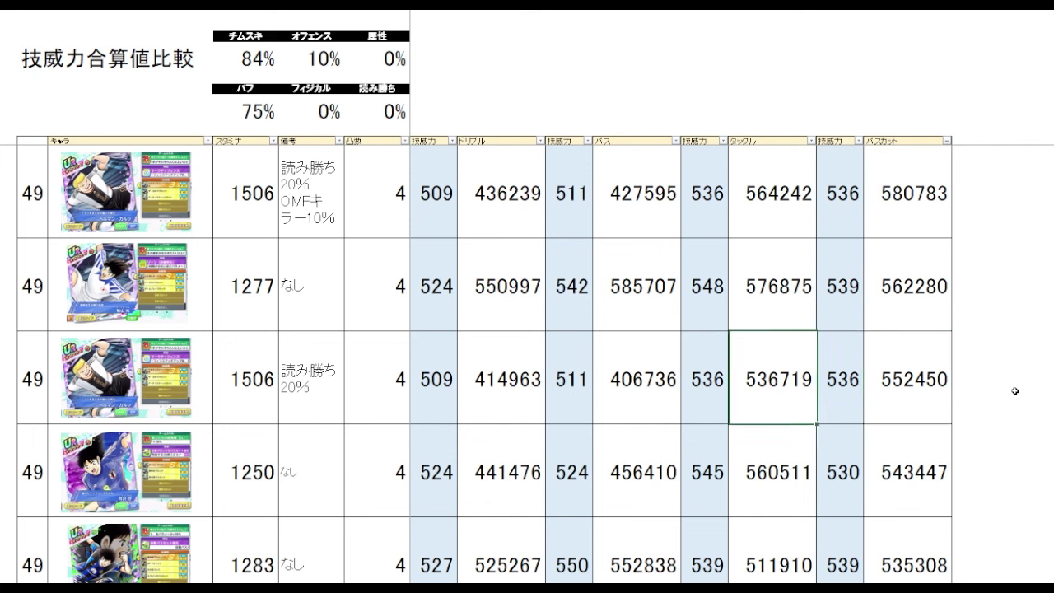
{"action": "key", "text": "Right"}
{"action": "key", "text": "Right"}
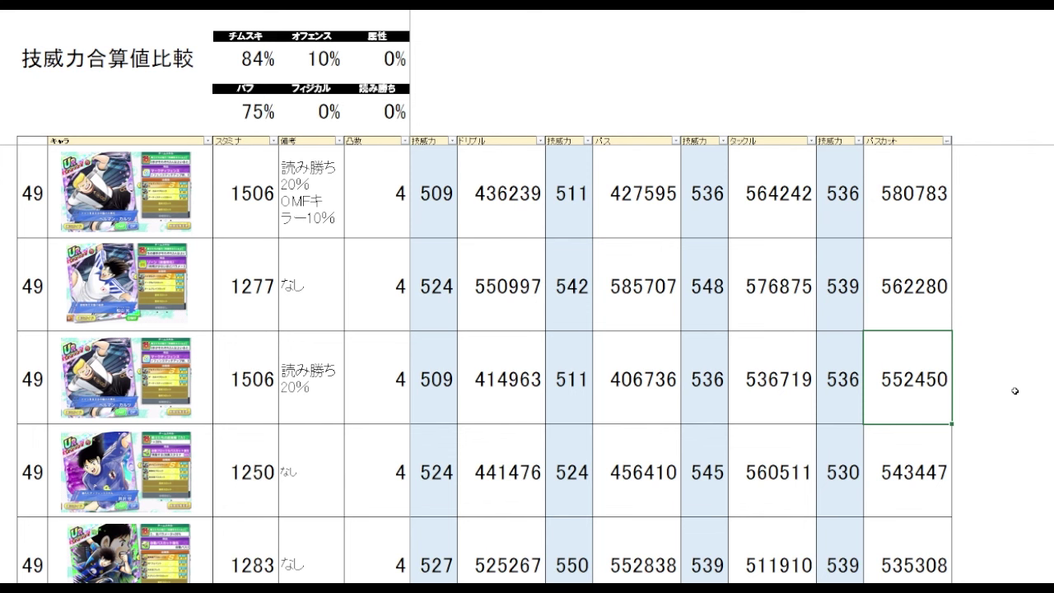
{"action": "key", "text": "Left"}
{"action": "key", "text": "Left"}
{"action": "key", "text": "Right"}
{"action": "key", "text": "Right"}
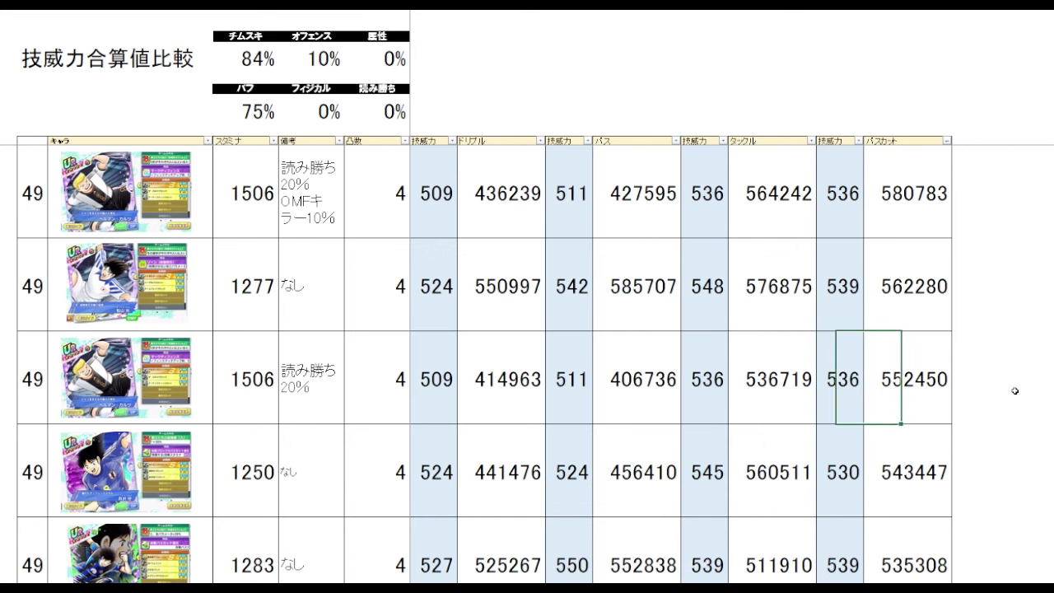
{"action": "key", "text": "Left"}
{"action": "key", "text": "Left"}
{"action": "key", "text": "Right"}
{"action": "key", "text": "Right"}
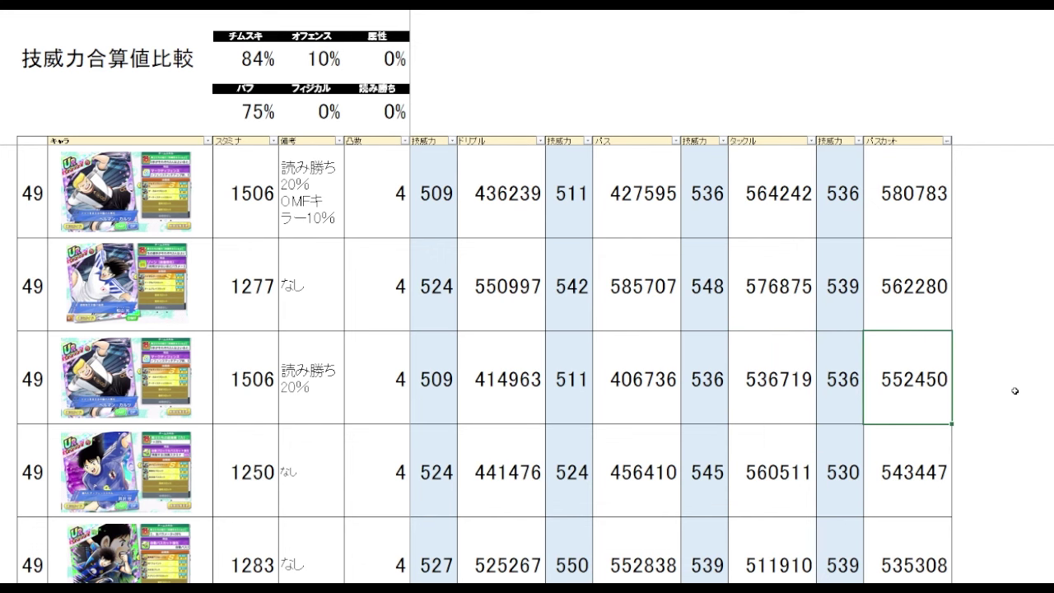
Check the パスカット and タックル values of the なし row with stamina 1250
{"action": "key", "text": "Down"}
{"action": "scroll", "coordinate": [1014, 390], "scroll_direction": "down", "scroll_amount": 1}
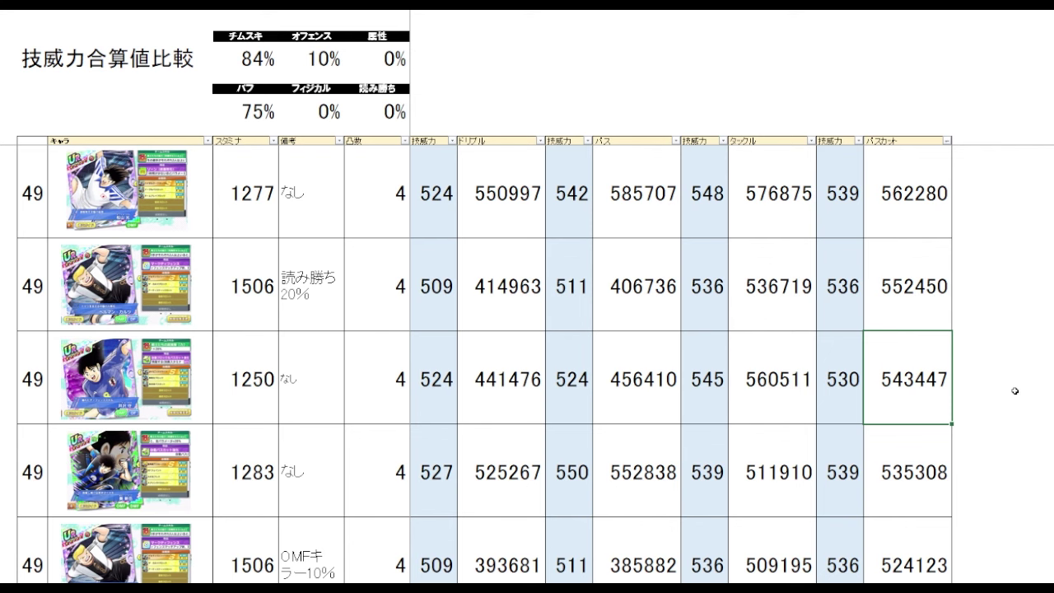
{"action": "key", "text": "Down"}
{"action": "key", "text": "Up"}
{"action": "key", "text": "Left"}
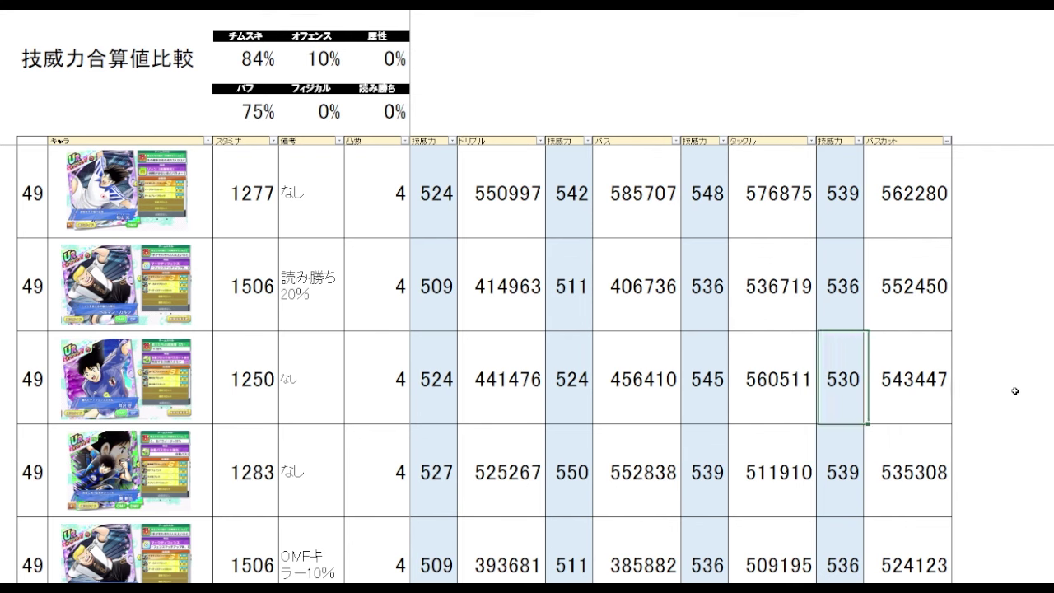
{"action": "key", "text": "Left"}
Compare the タックル and パスカット values of the なし row with stamina 1277 against the なし row with stamina 1250
{"action": "key", "text": "Up"}
{"action": "key", "text": "Up"}
{"action": "key", "text": "Up"}
{"action": "key", "text": "Down"}
{"action": "key", "text": "Right"}
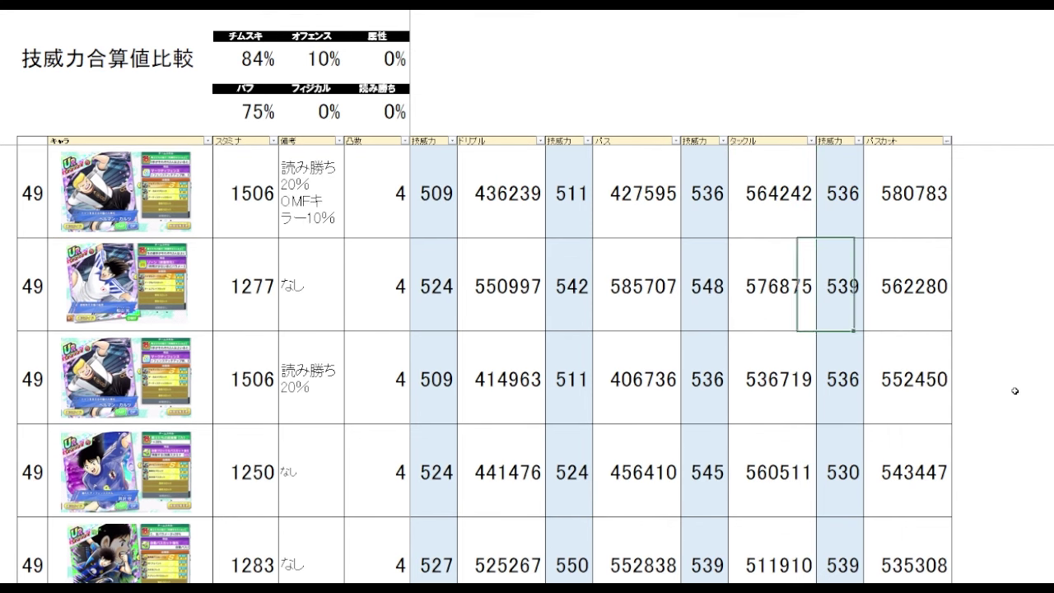
{"action": "key", "text": "Right"}
{"action": "key", "text": "Down"}
{"action": "key", "text": "Down"}
Review the タックル values from the なし row with stamina 1250 up to the シュートキラー30% row
{"action": "key", "text": "Left"}
{"action": "key", "text": "Left"}
{"action": "key", "text": "Up"}
{"action": "key", "text": "Up"}
{"action": "key", "text": "Up"}
{"action": "key", "text": "Up"}
{"action": "key", "text": "Up"}
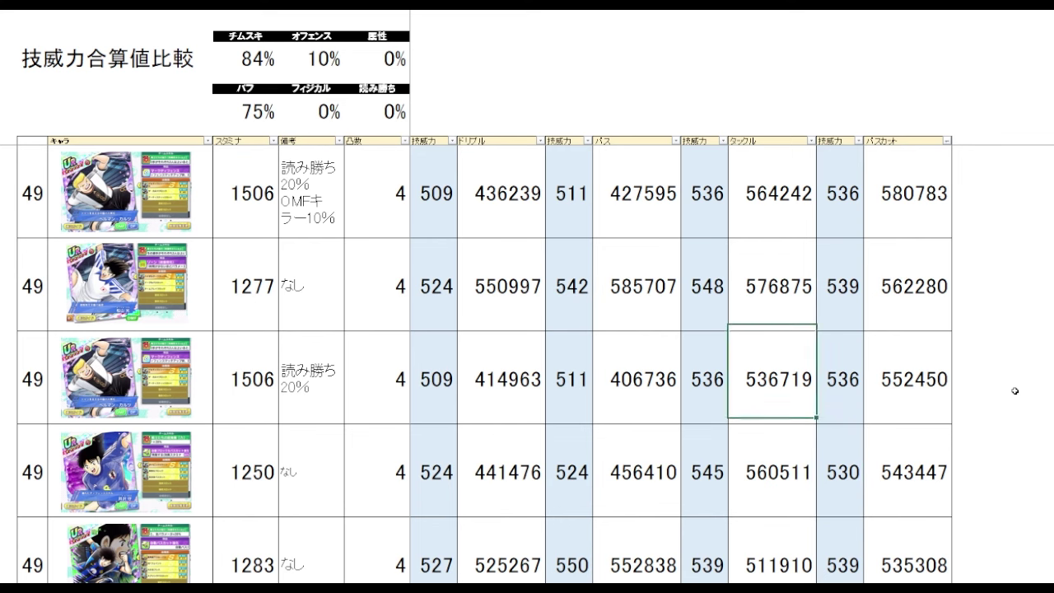
{"action": "key", "text": "Up"}
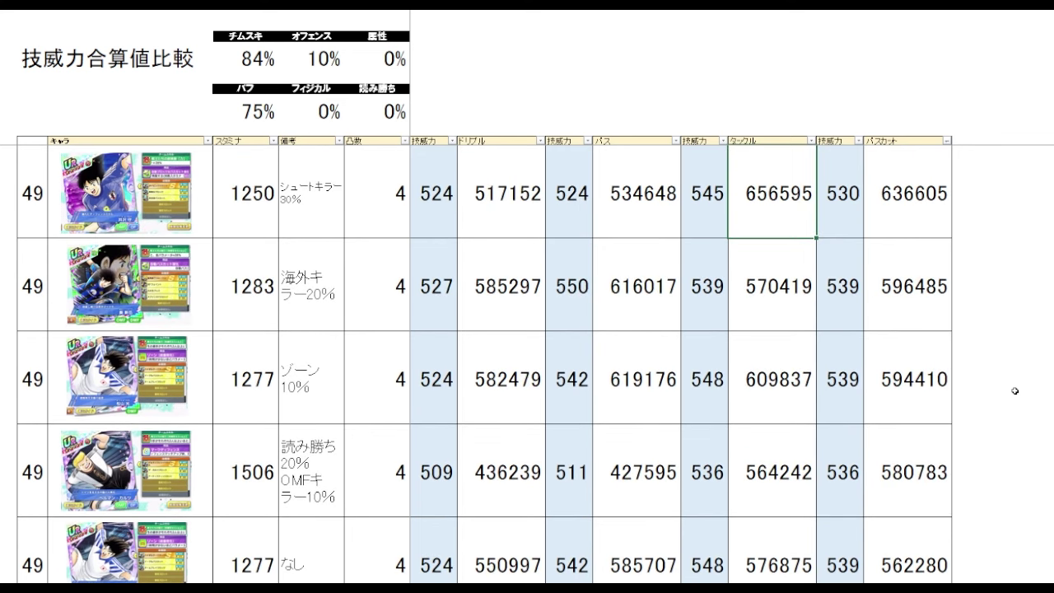
{"action": "left_click", "coordinate": [793, 108]}
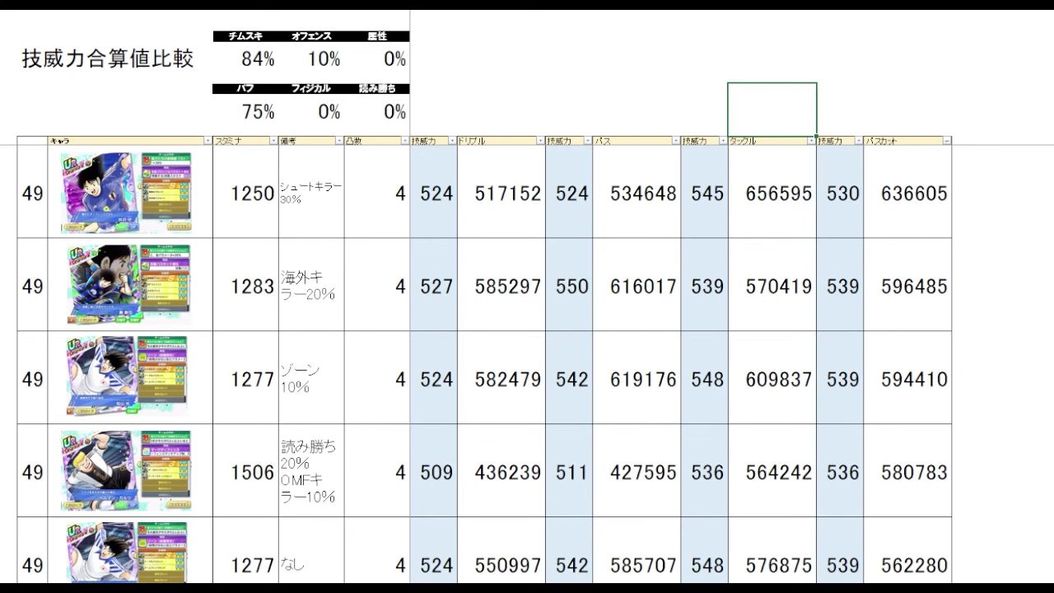
Run through the パスカット ranking down past the なし row with stamina 1250 and return to the シュートキラー30% row
{"action": "left_click", "coordinate": [947, 288]}
{"action": "key", "text": "Down"}
{"action": "key", "text": "Down"}
{"action": "key", "text": "Down"}
{"action": "key", "text": "Down"}
{"action": "key", "text": "Down"}
{"action": "key", "text": "Down"}
{"action": "key", "text": "Down"}
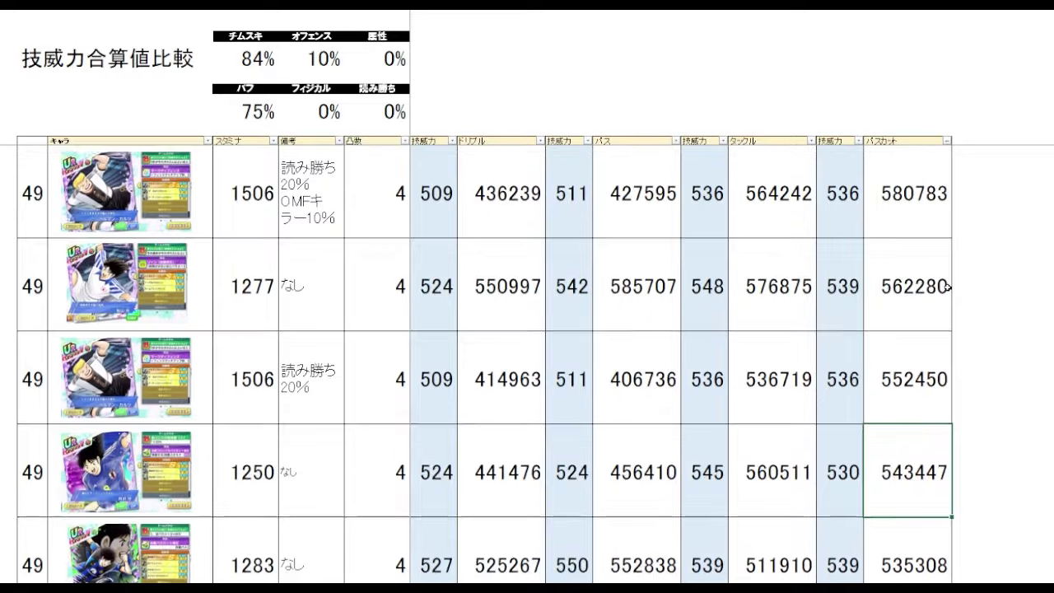
{"action": "key", "text": "Down"}
{"action": "key", "text": "Up"}
{"action": "key", "text": "Up"}
{"action": "key", "text": "Up"}
{"action": "key", "text": "Up"}
{"action": "key", "text": "Up"}
{"action": "key", "text": "Up"}
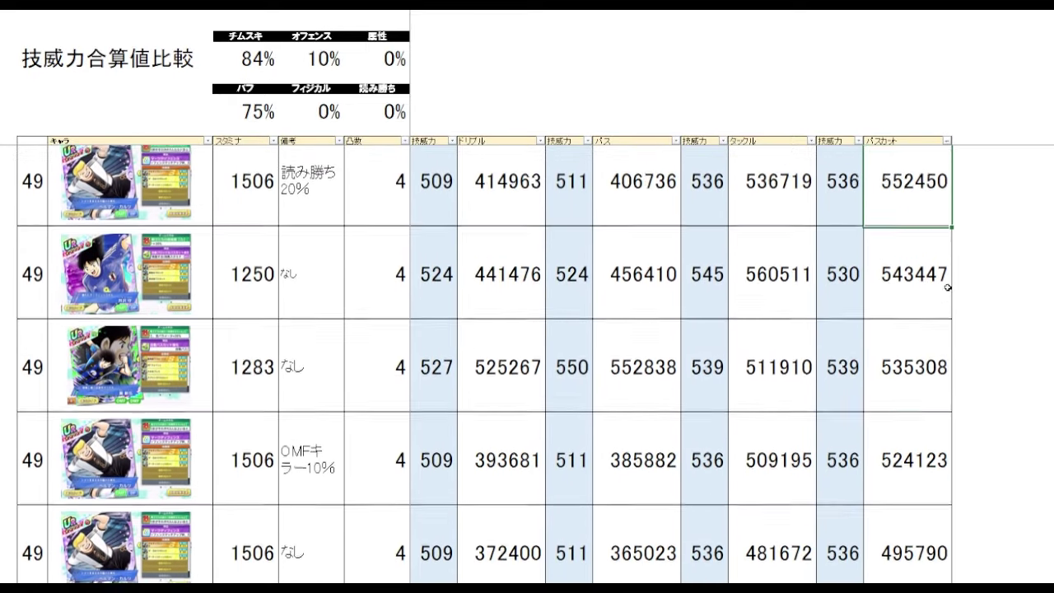
{"action": "scroll", "coordinate": [947, 287], "scroll_direction": "up", "scroll_amount": 1}
{"action": "left_click", "coordinate": [1011, 227]}
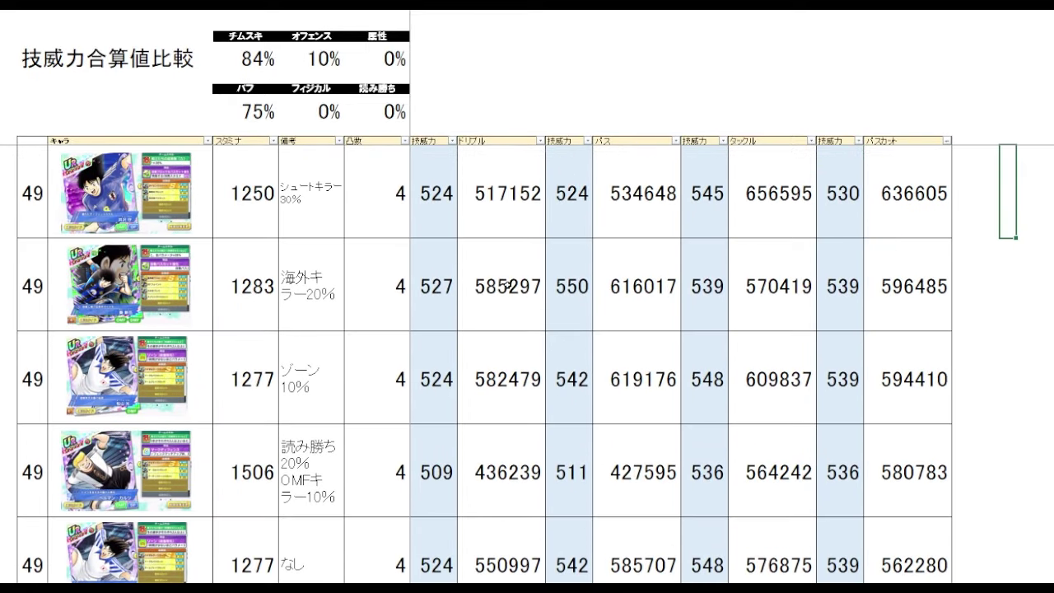
Highlight the ゾーン10% row's values from ドリブル to パスカット to review its overall stats, and clear the selection
{"action": "left_click_drag", "start_coordinate": [492, 402], "coordinate": [491, 375]}
{"action": "left_click", "coordinate": [994, 362]}
{"action": "left_click", "coordinate": [905, 379]}
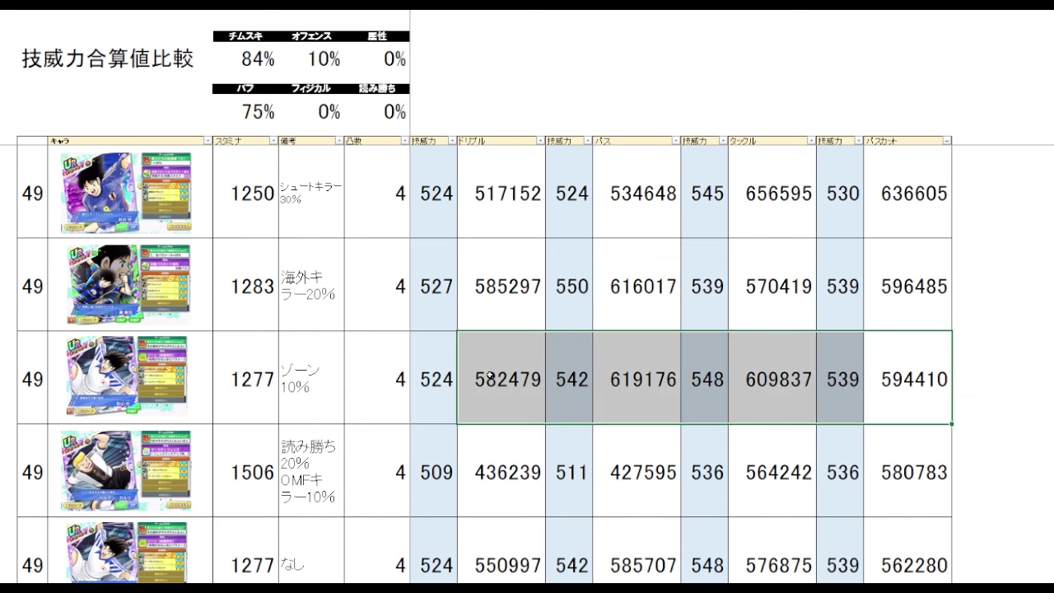
{"action": "left_click", "coordinate": [658, 375]}
{"action": "left_click", "coordinate": [1004, 276]}
{"action": "left_click", "coordinate": [977, 183]}
Switch to the 数値チェックシート and examine the player's 特技, チムスキ and 潜在 entries, then return to the player card
{"action": "key", "text": "ctrl+Page_Down"}
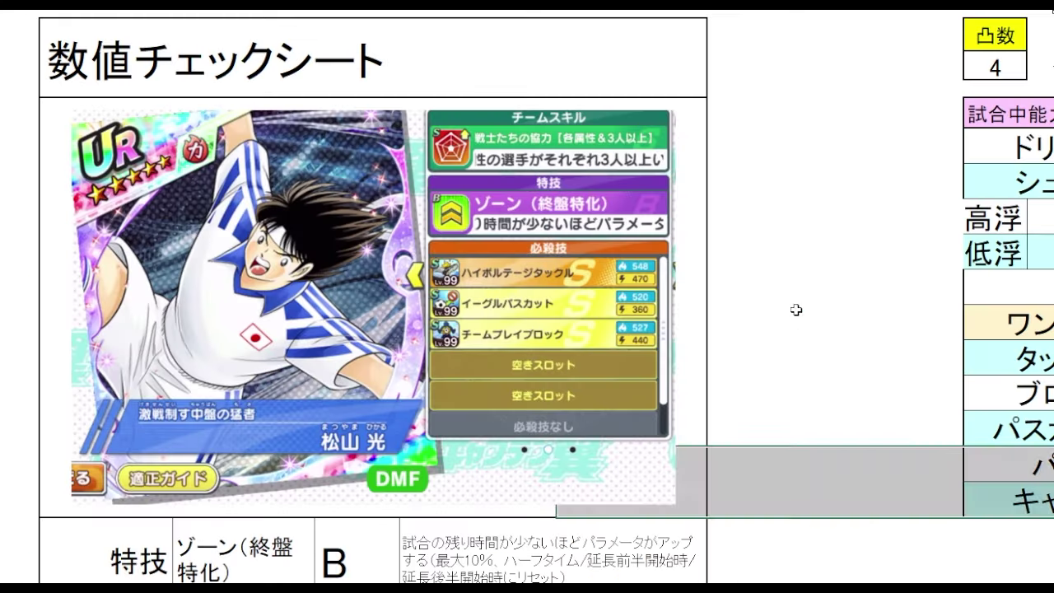
{"action": "left_click", "coordinate": [860, 238]}
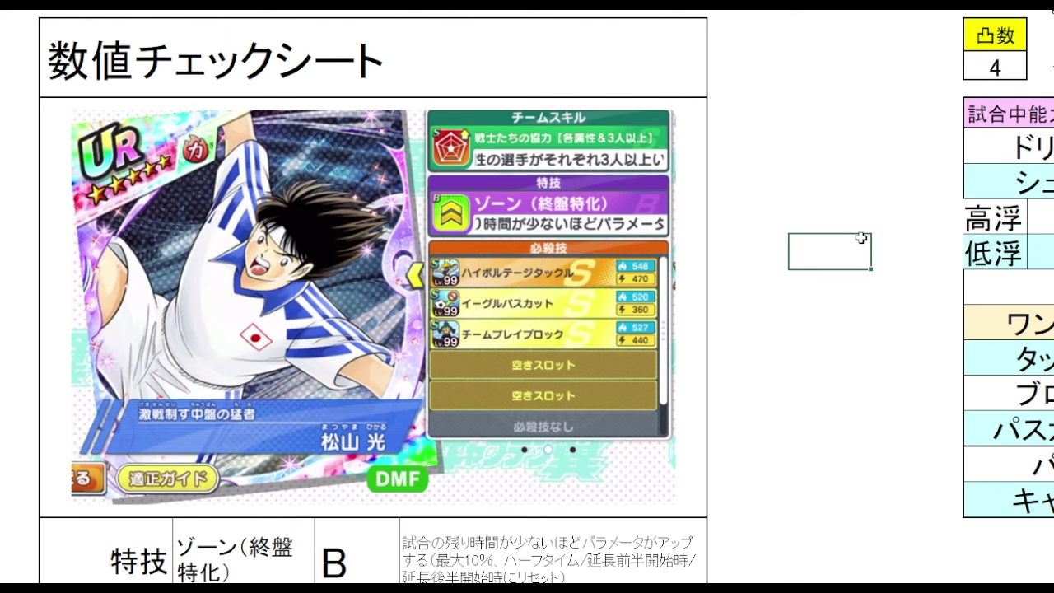
{"action": "scroll", "coordinate": [819, 216], "scroll_direction": "down", "scroll_amount": 5}
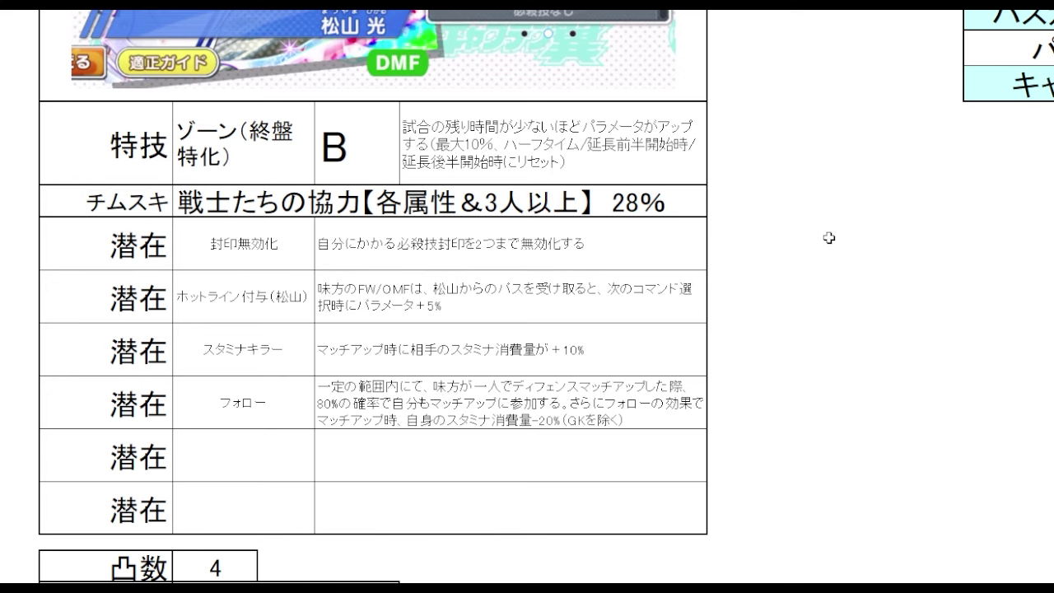
{"action": "scroll", "coordinate": [828, 236], "scroll_direction": "up", "scroll_amount": 3}
{"action": "scroll", "coordinate": [828, 237], "scroll_direction": "up", "scroll_amount": 2}
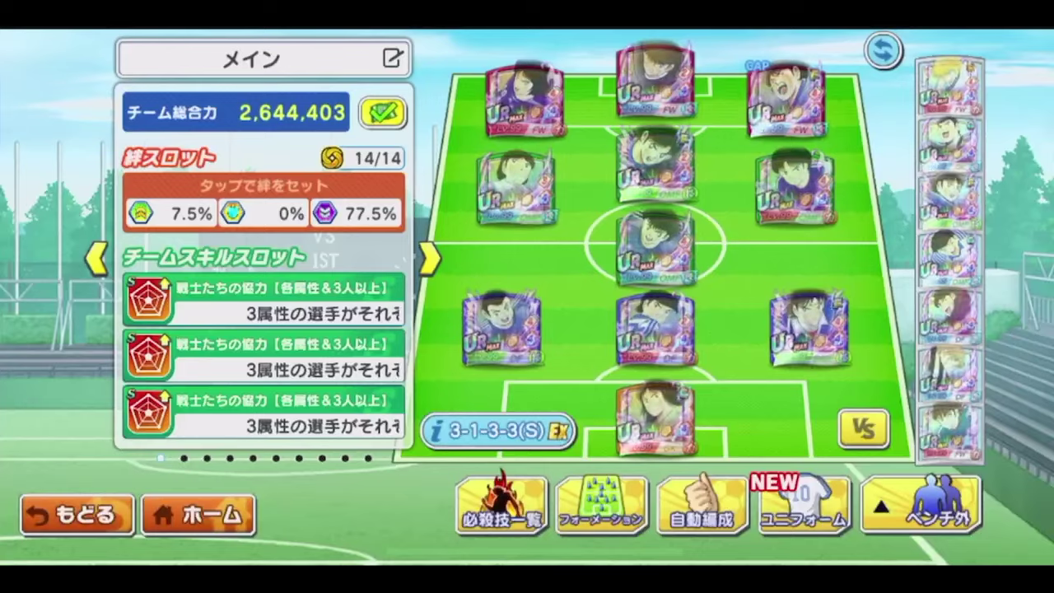
Switch to the game's メイン team formation and view the stat cards of 躍動する虎の覇気 and 挑戦し続け
{"action": "left_click", "coordinate": [656, 162]}
{"action": "left_click", "coordinate": [786, 99]}
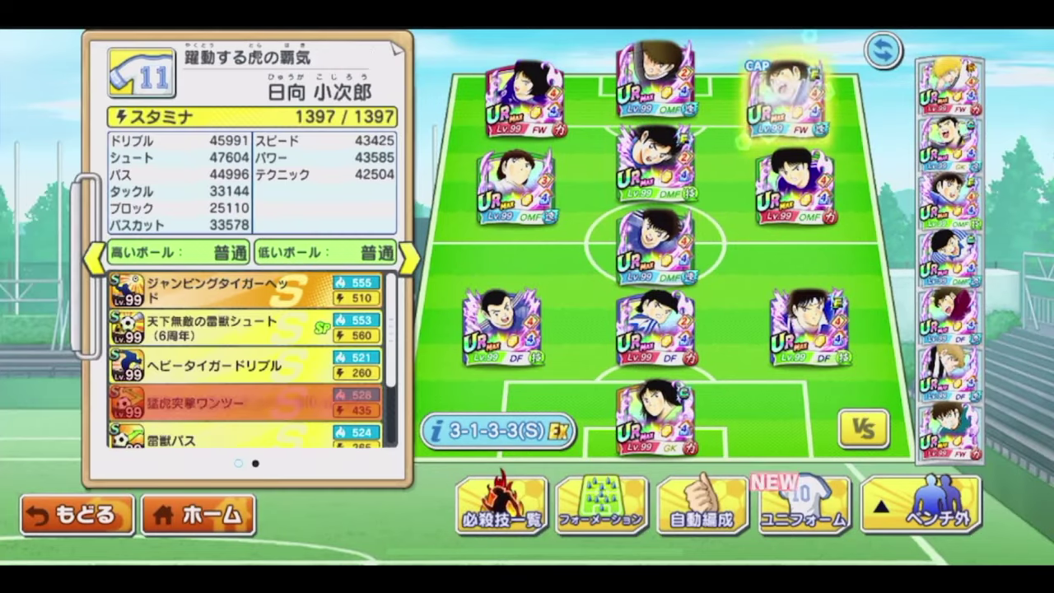
{"action": "left_click", "coordinate": [754, 293]}
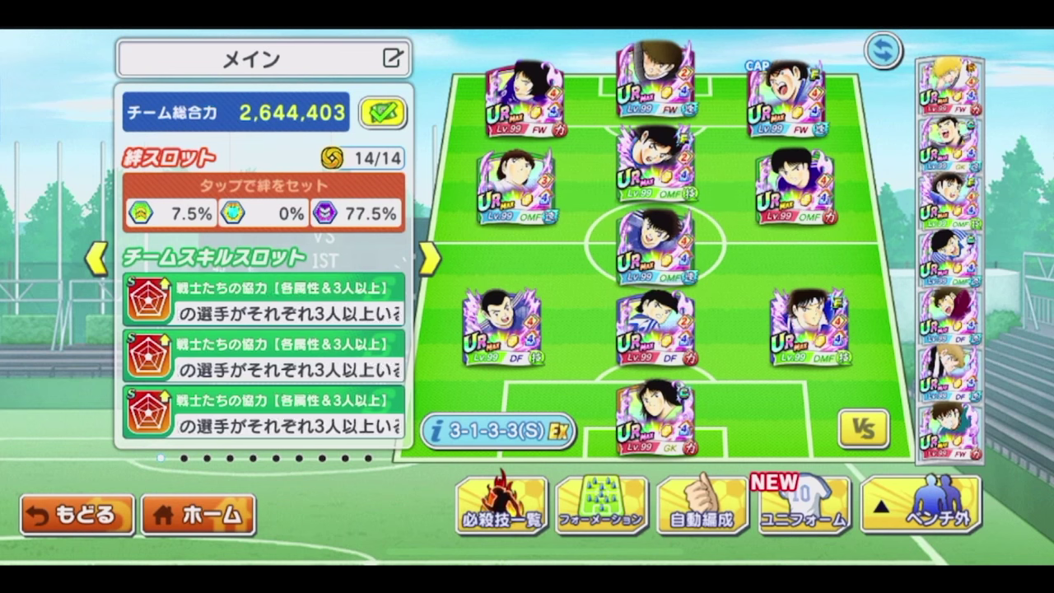
{"action": "left_click", "coordinate": [655, 245]}
{"action": "left_click", "coordinate": [655, 163]}
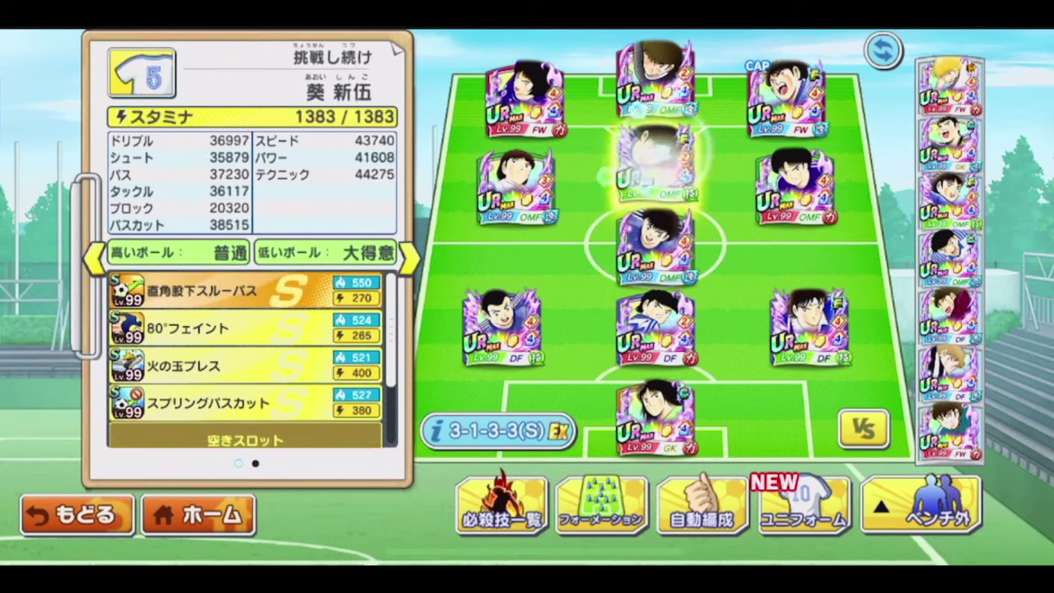
{"action": "left_click", "coordinate": [757, 268]}
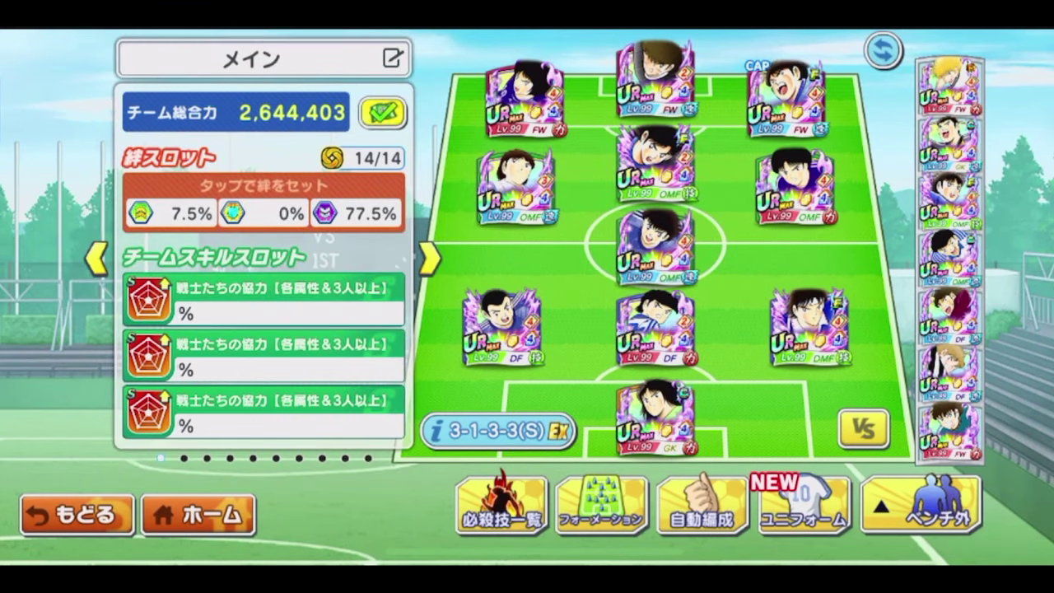
Switch to the 速 team and open the stat card of its captain, 躍動する虎の覇気
{"action": "left_click_drag", "start_coordinate": [329, 274], "coordinate": [206, 273]}
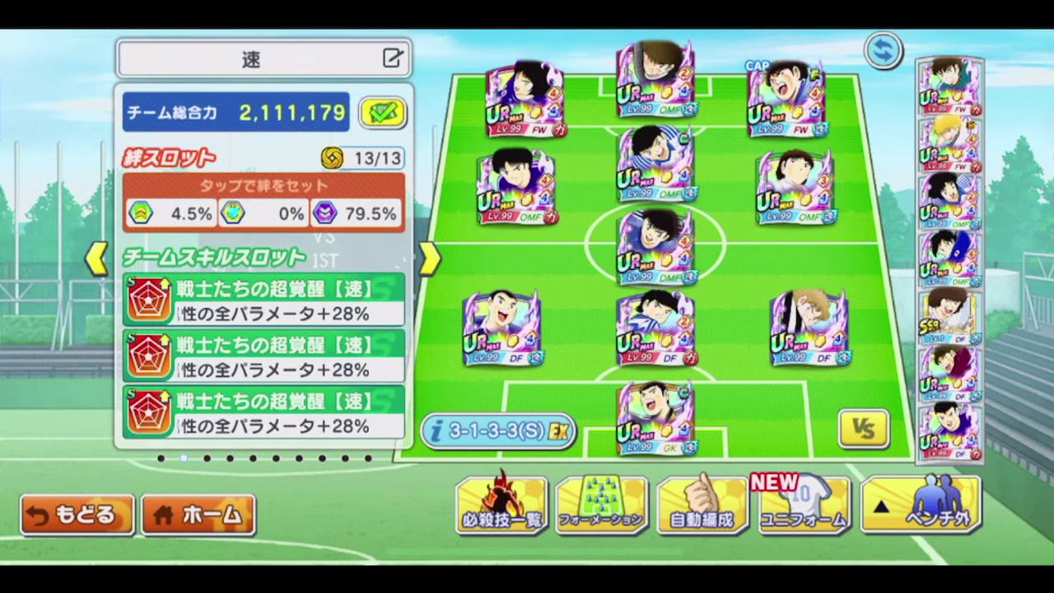
{"action": "left_click", "coordinate": [786, 97]}
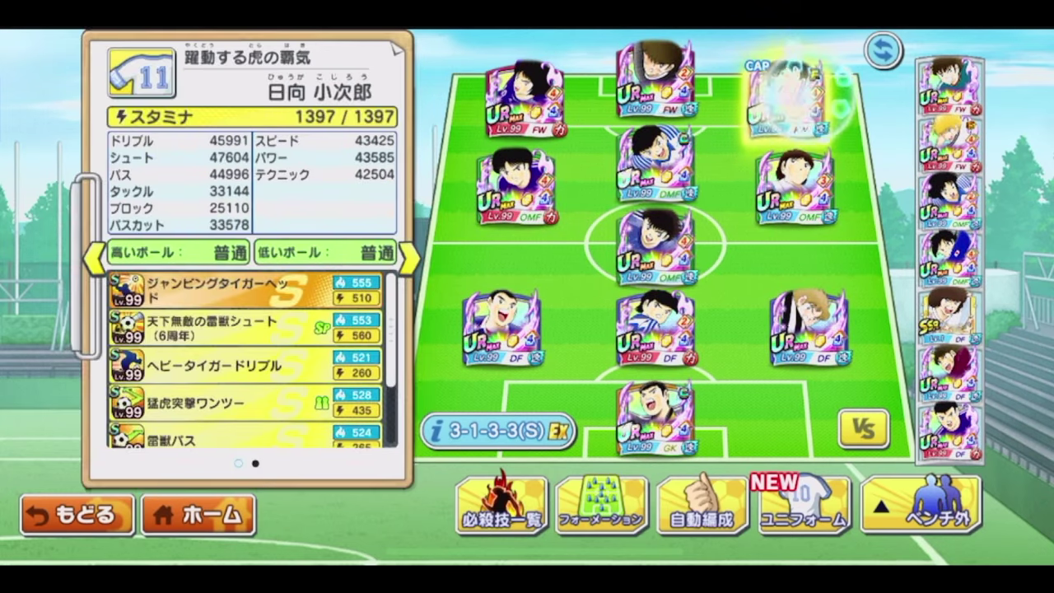
Compare the stat cards of the central midfielder ゴールへの強き意志 and the captain 躍動する虎の覇気 in the 速 team, and close them
{"action": "left_click", "coordinate": [655, 245]}
{"action": "left_click", "coordinate": [764, 253]}
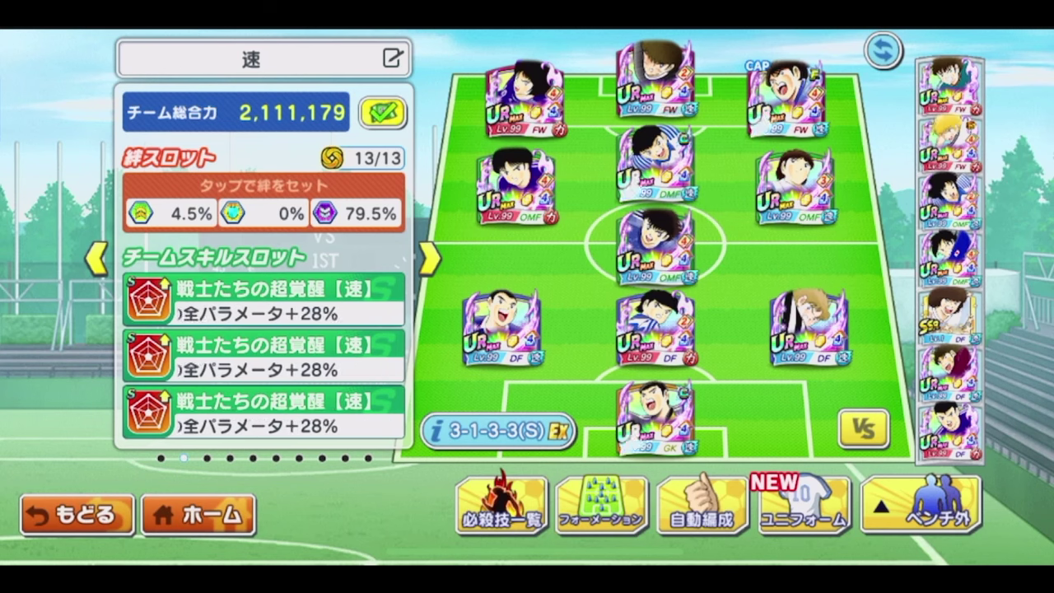
{"action": "left_click", "coordinate": [754, 259]}
{"action": "left_click", "coordinate": [656, 247]}
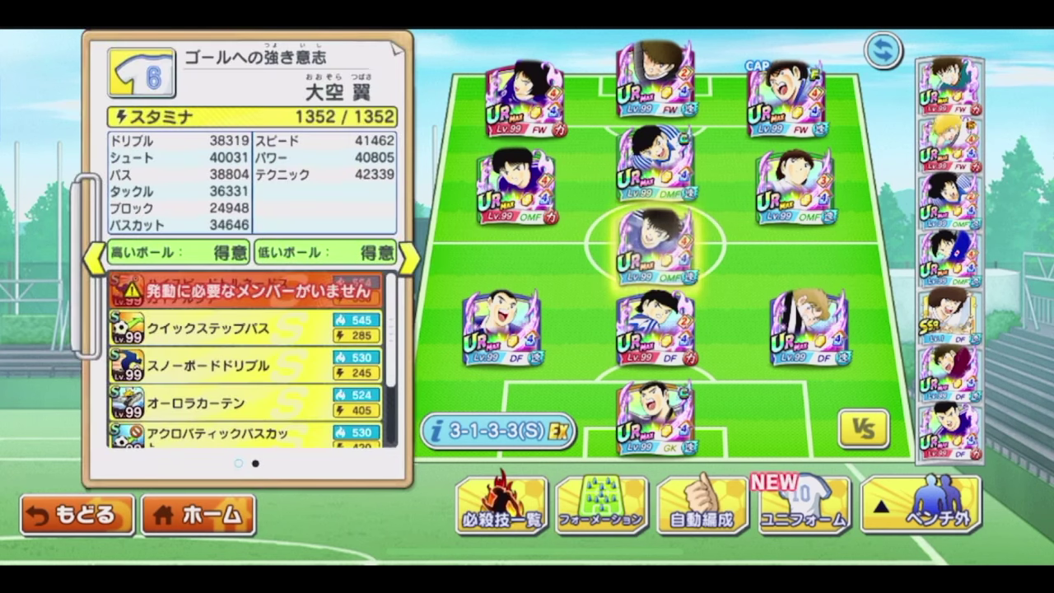
{"action": "left_click", "coordinate": [786, 96]}
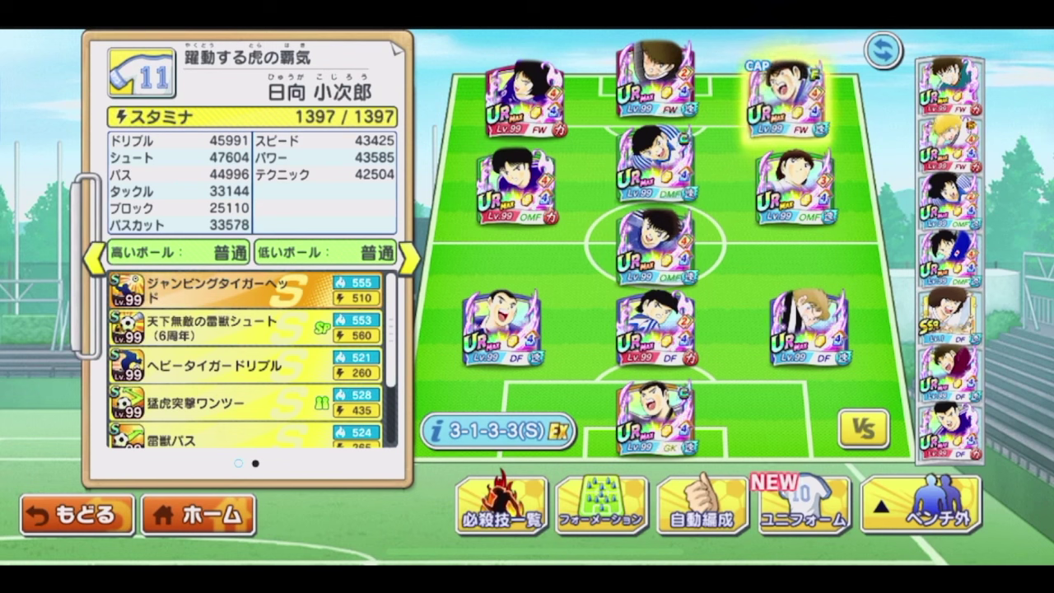
{"action": "left_click", "coordinate": [656, 248]}
{"action": "left_click", "coordinate": [656, 248]}
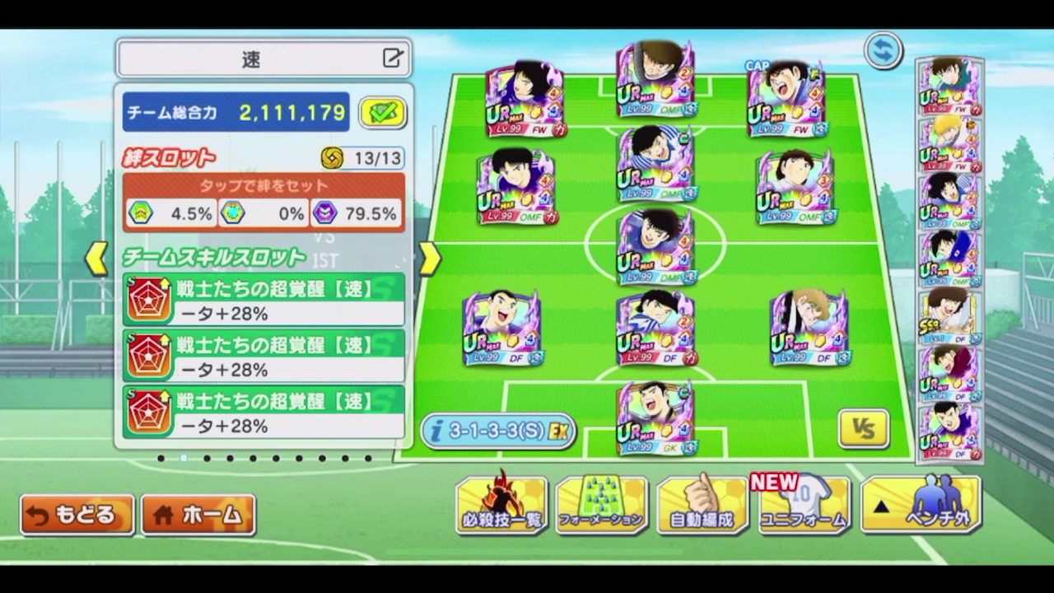
Look through the stat cards of the 速 team's other midfielders, forwards and three defenders, from the attacking line to 鉄壁のダンディ
{"action": "left_click", "coordinate": [795, 186]}
{"action": "left_click", "coordinate": [656, 163]}
{"action": "left_click", "coordinate": [656, 77]}
{"action": "left_click", "coordinate": [524, 98]}
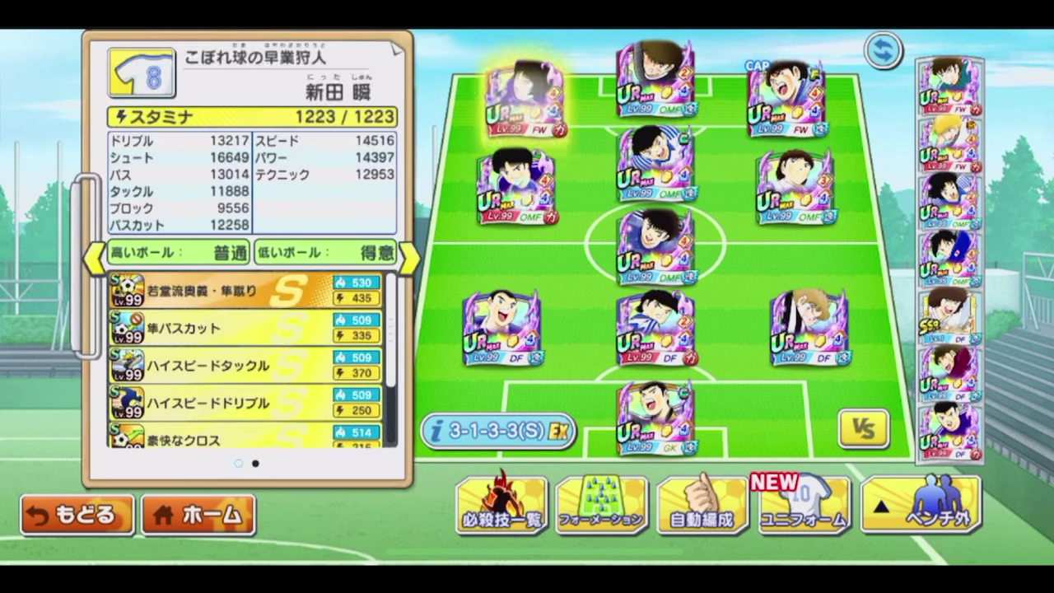
{"action": "left_click", "coordinate": [514, 185]}
{"action": "left_click", "coordinate": [502, 328]}
{"action": "left_click", "coordinate": [656, 327]}
{"action": "left_click", "coordinate": [811, 328]}
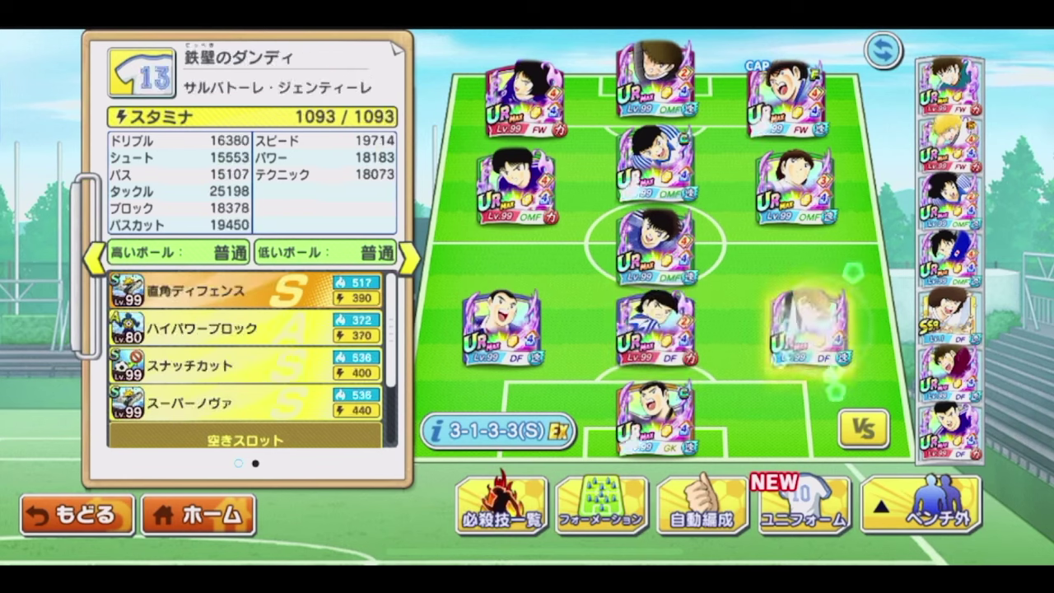
{"action": "left_click", "coordinate": [810, 327]}
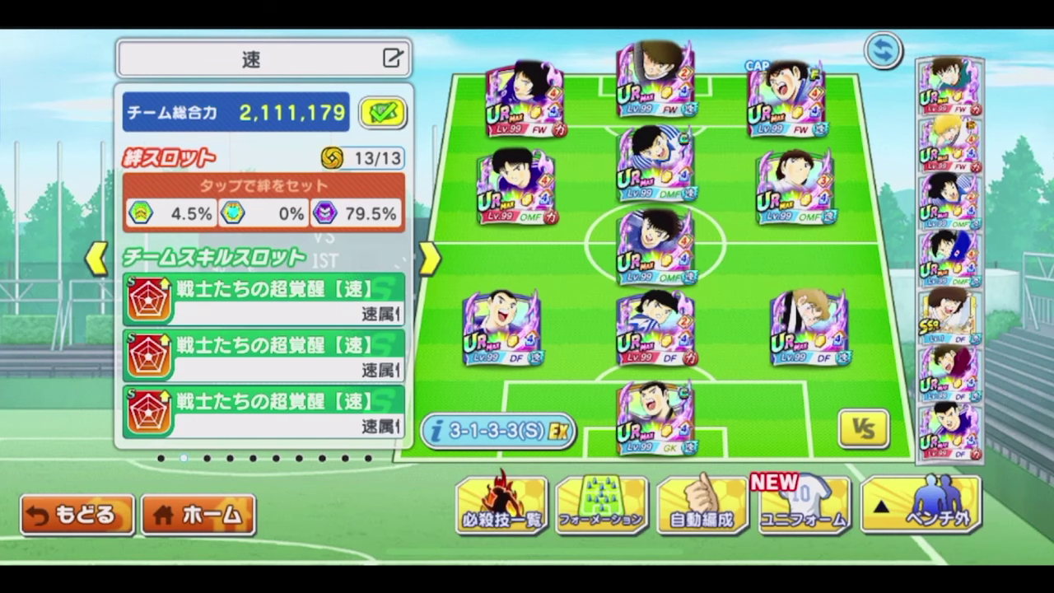
View the 速 captain's stat card once more, and browse the メイン and 技 team formations
{"action": "left_click", "coordinate": [781, 103]}
{"action": "left_click", "coordinate": [757, 244]}
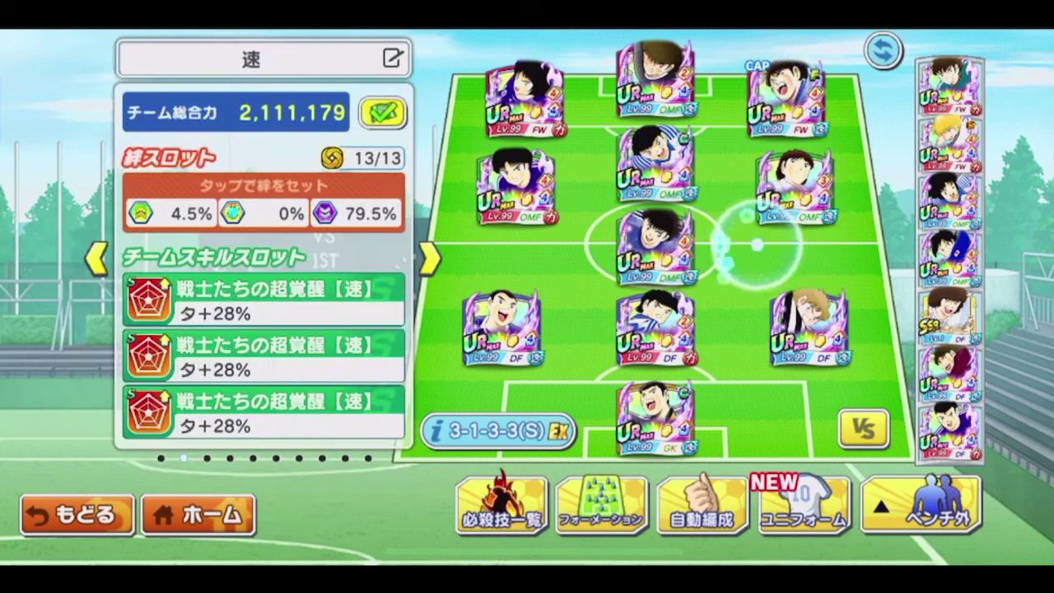
{"action": "left_click_drag", "start_coordinate": [239, 239], "coordinate": [395, 241]}
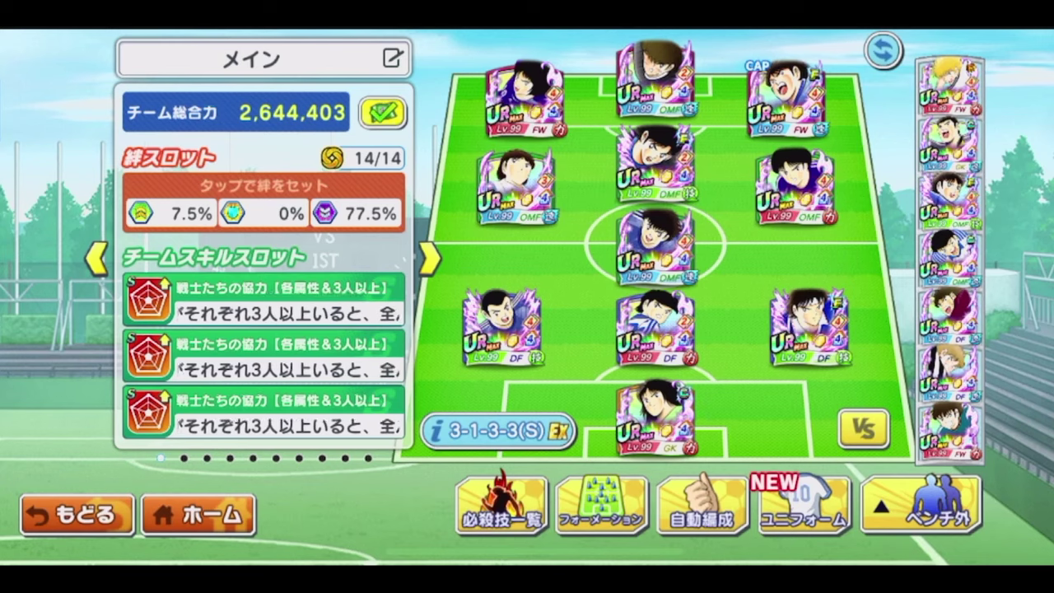
{"action": "left_click_drag", "start_coordinate": [322, 241], "coordinate": [198, 242]}
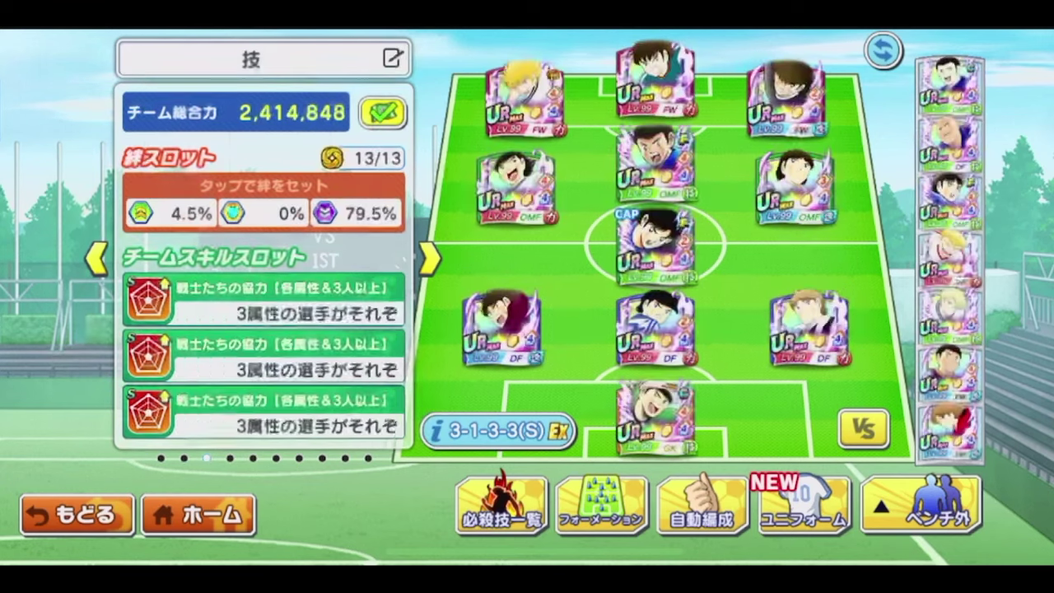